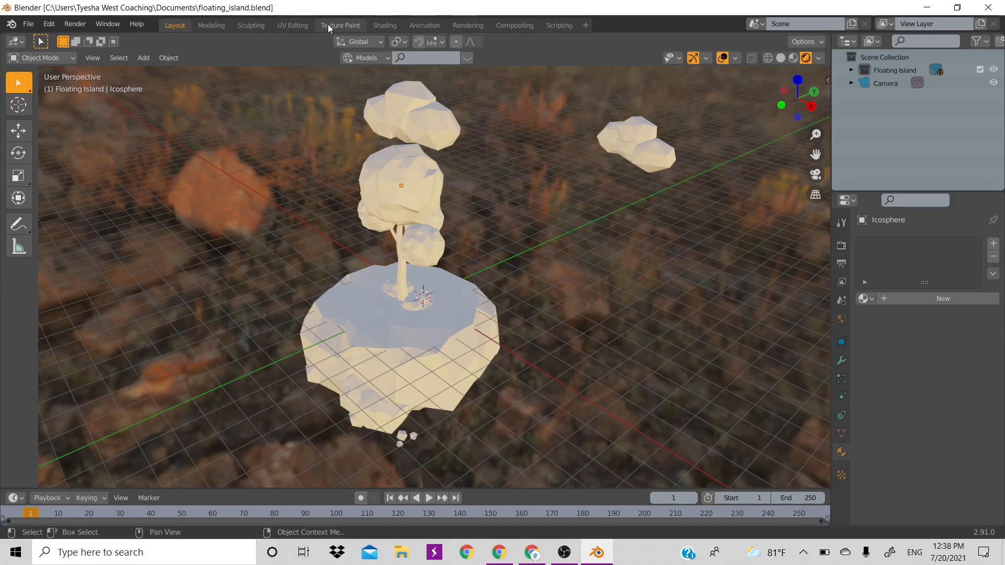
Step: Switch to the UV Editing workspace, then select the tree object and all of its geometry in Edit Mode
left_click(287, 25)
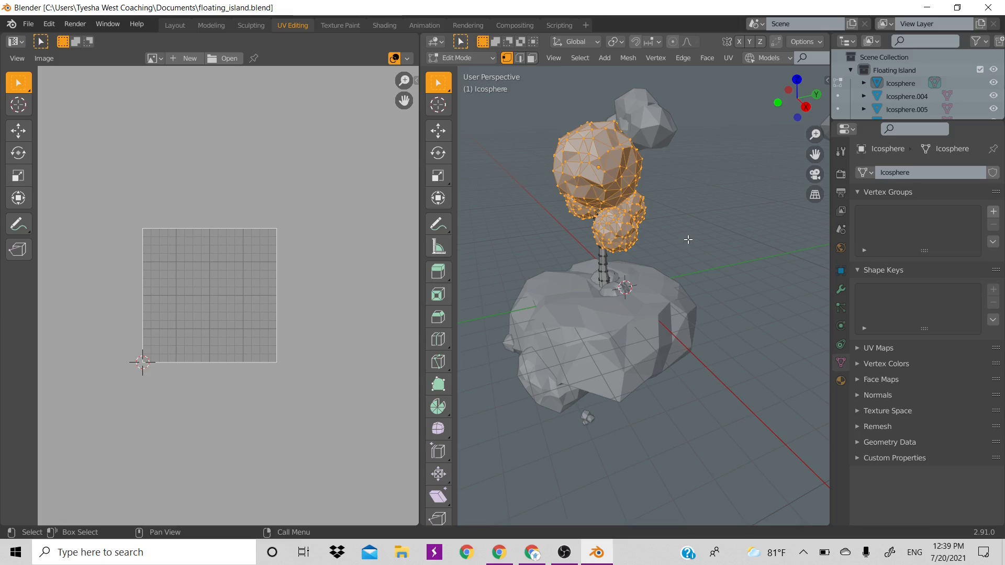
key("Tab")
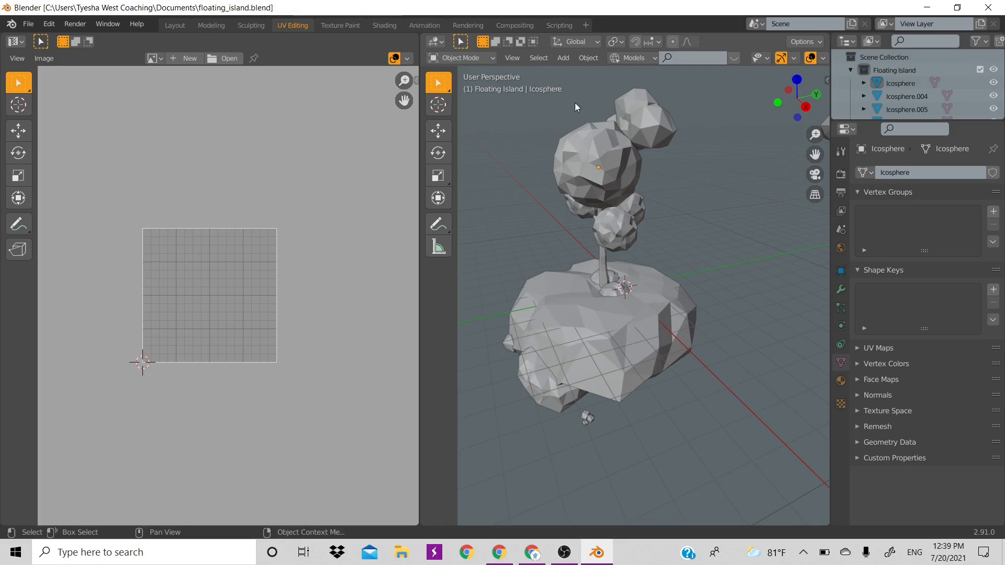
left_click(607, 157)
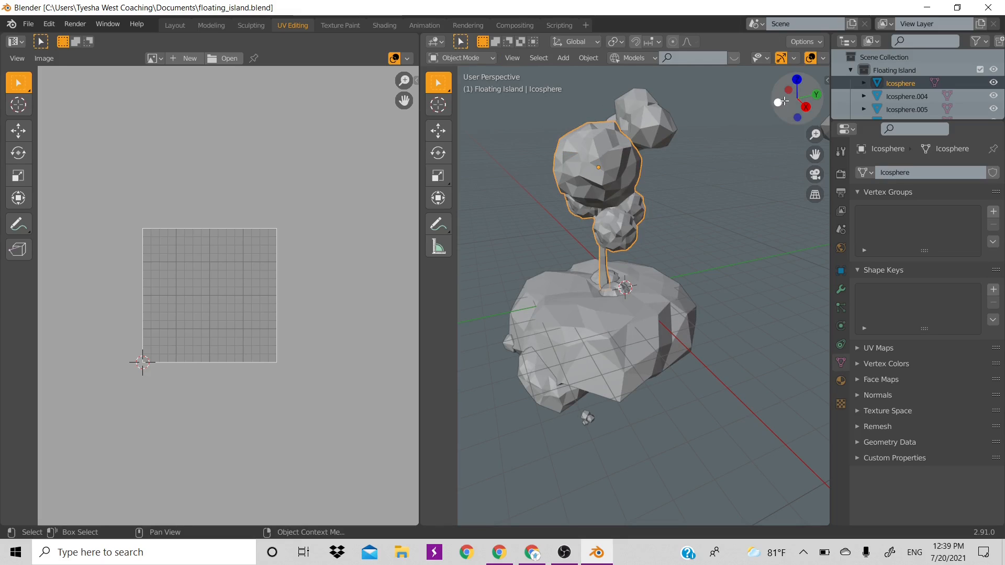
left_click_drag(794, 100, 696, 160)
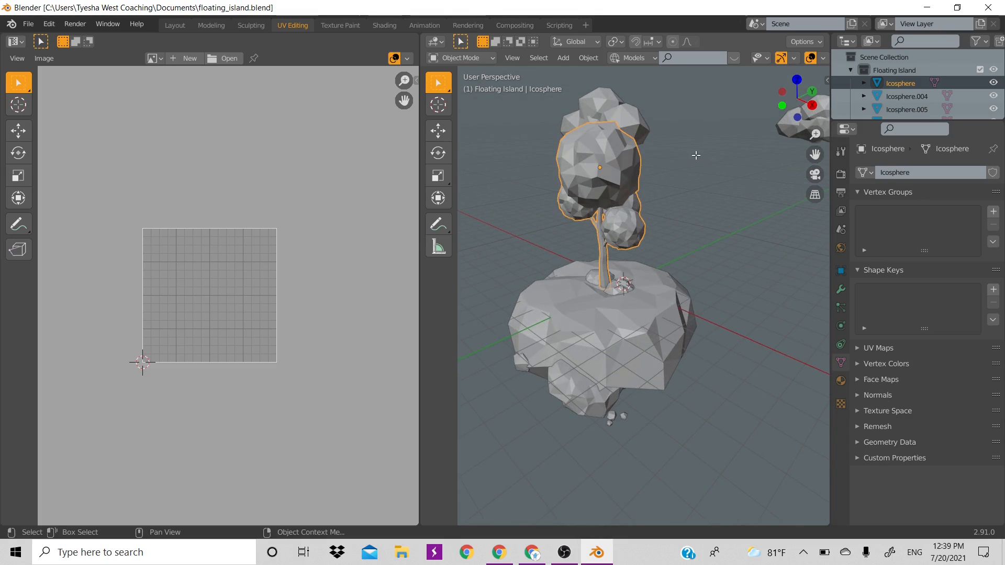
key("Tab")
key("a")
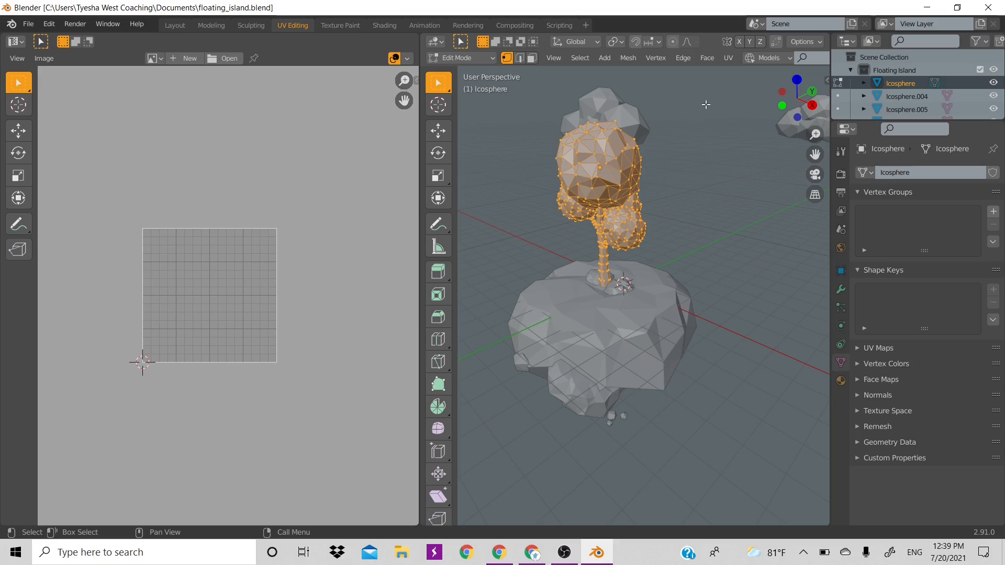
Step: Unwrap the whole tree mesh with Smart UV Project, using a 66° angle limit and 0.000 island margin
left_click(729, 58)
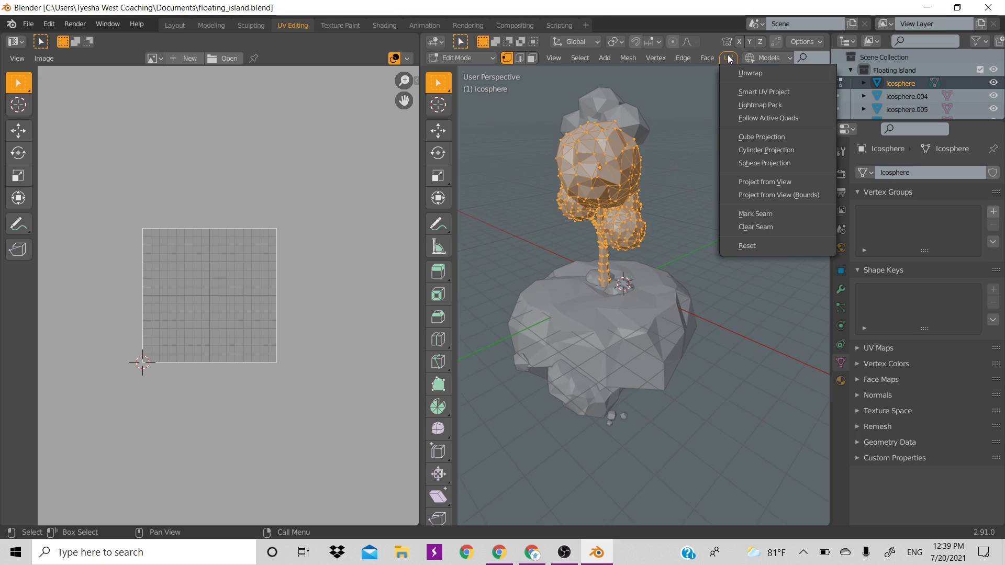
left_click(728, 93)
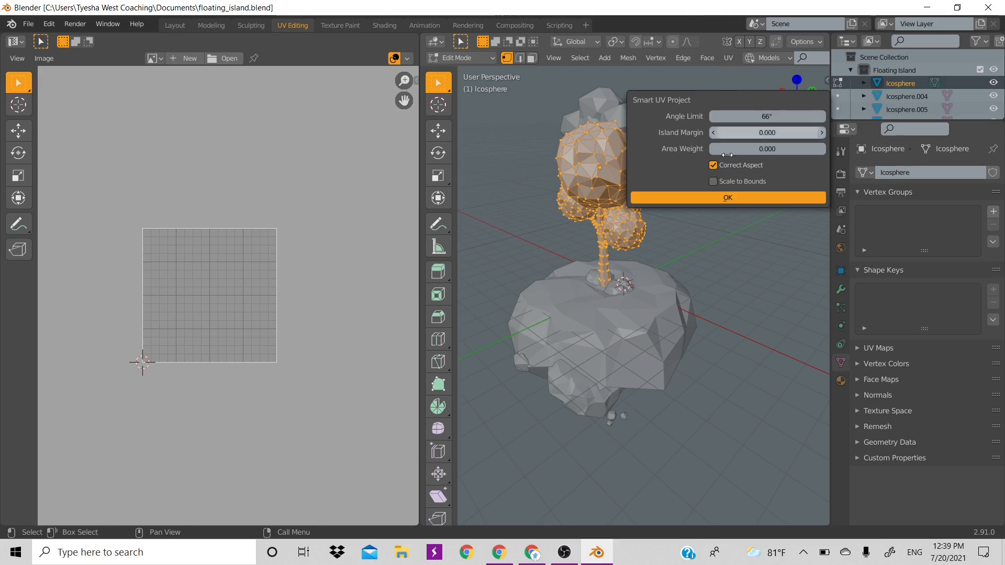
left_click(727, 196)
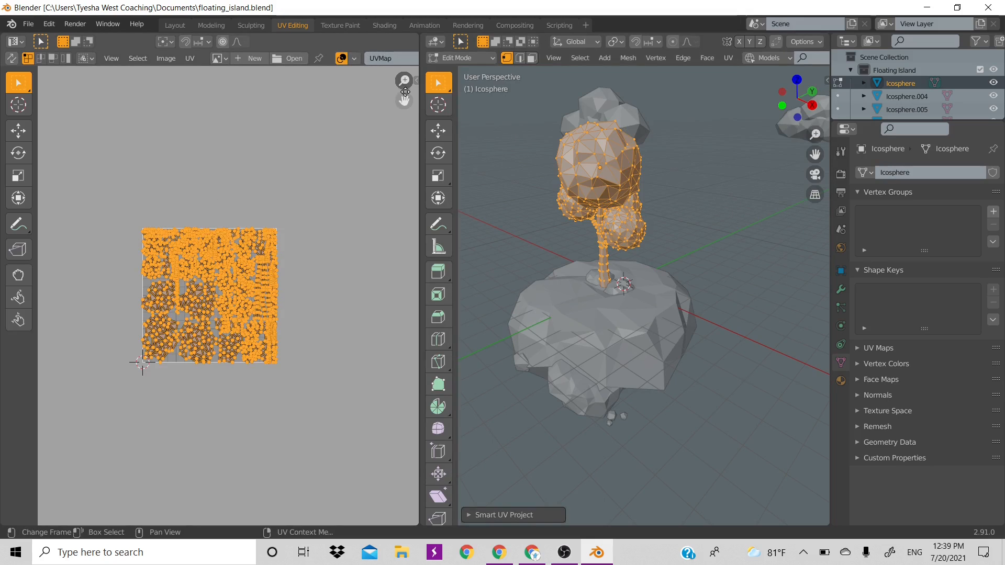
left_click_drag(404, 81, 416, 66)
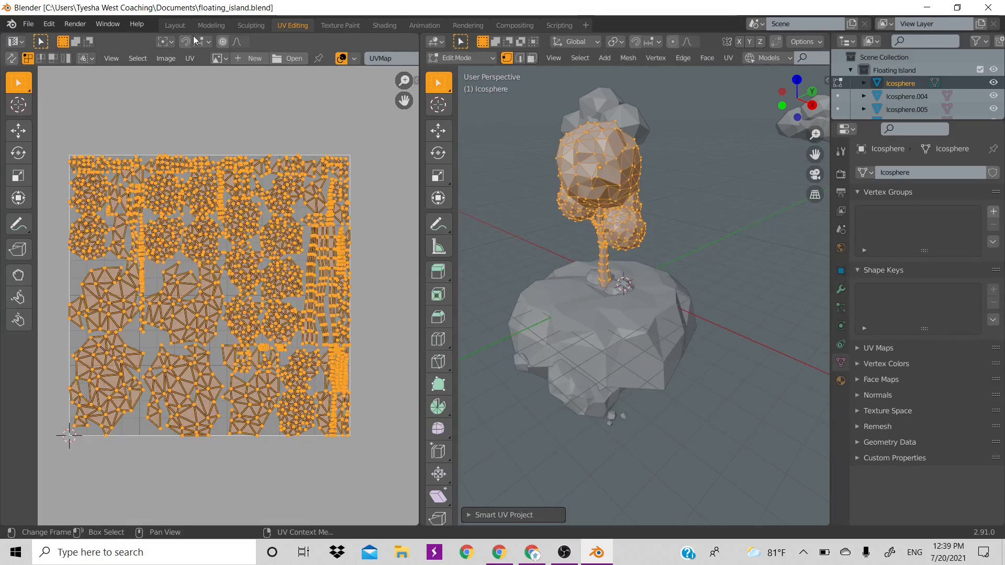
Step: Create a blank black 1024 x 1024 px image named "Tree Texture" and keep all of the tree's UVs selected over it
left_click(259, 57)
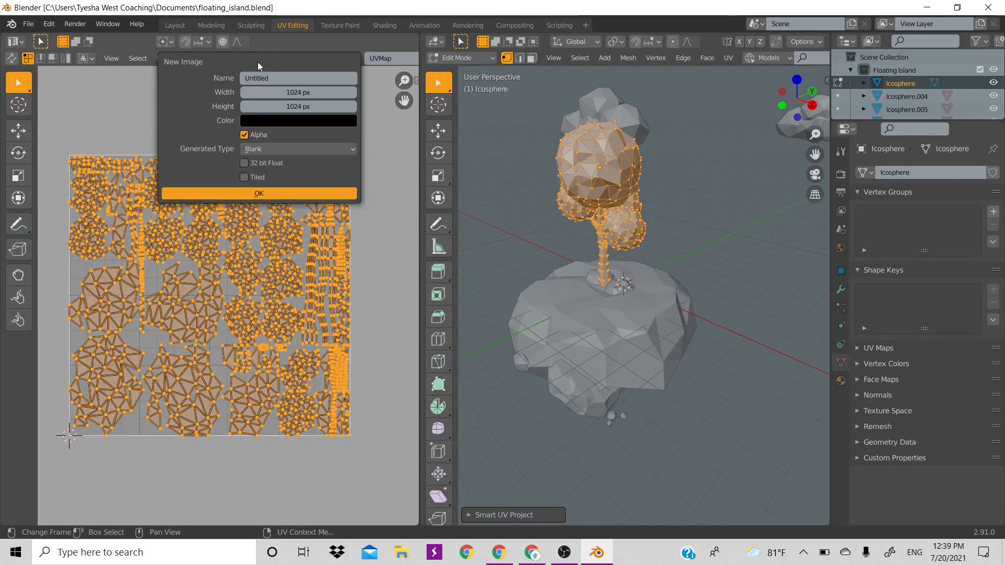
left_click(262, 76)
type("T")
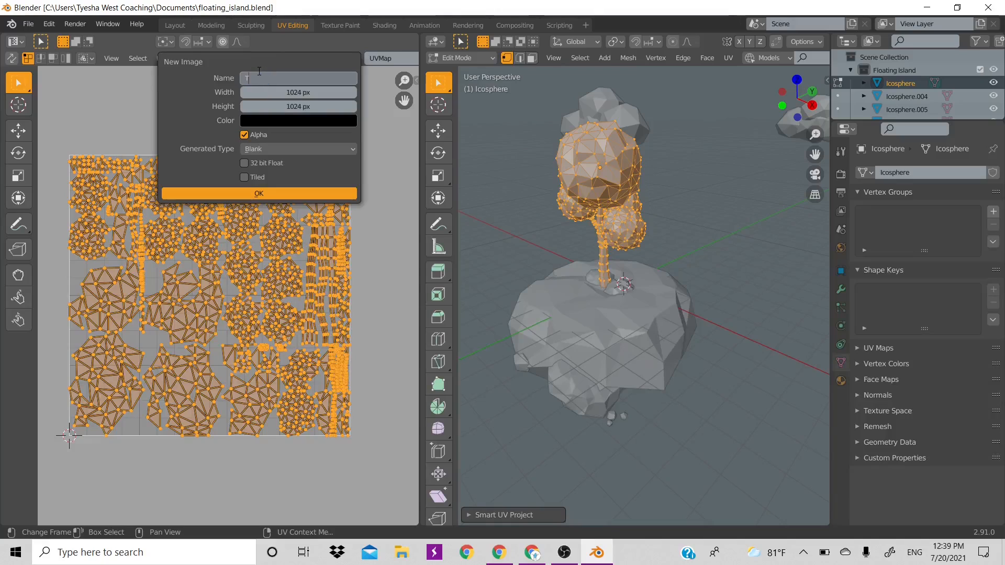
type("ree Texture")
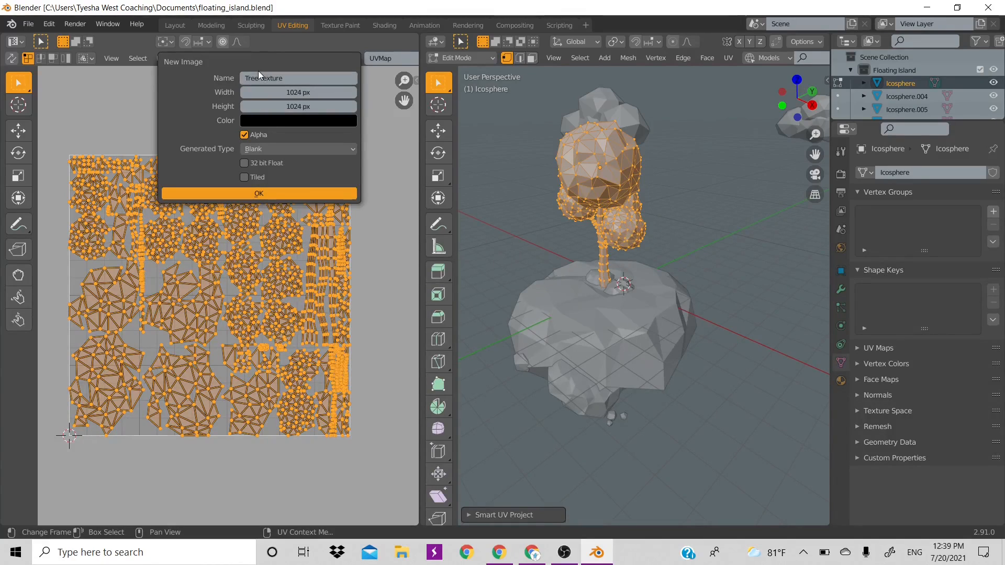
key("Return")
left_click(269, 191)
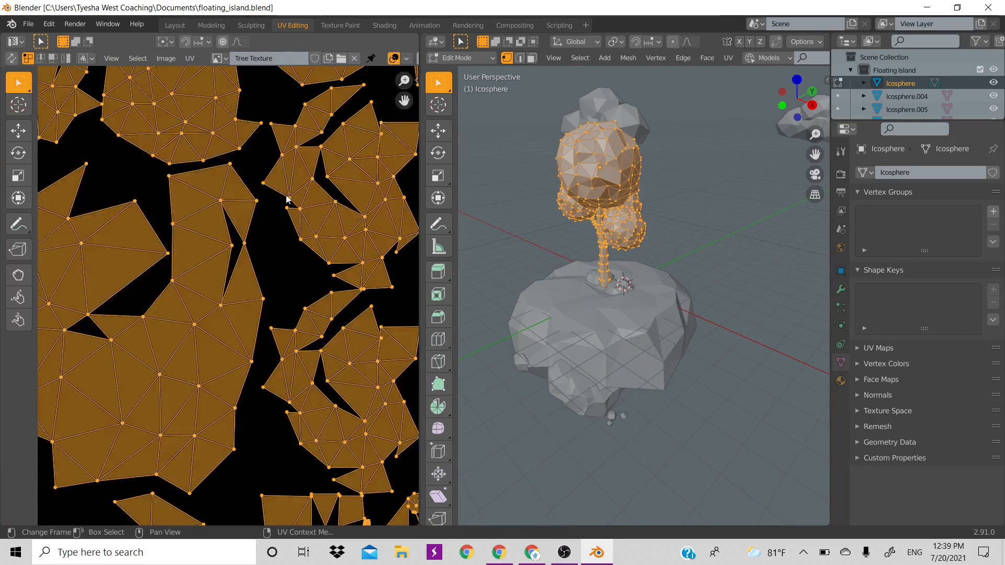
mouse_move(399, 75)
left_mouse_down()
mouse_move(399, 413)
mouse_move(399, 79)
left_mouse_up()
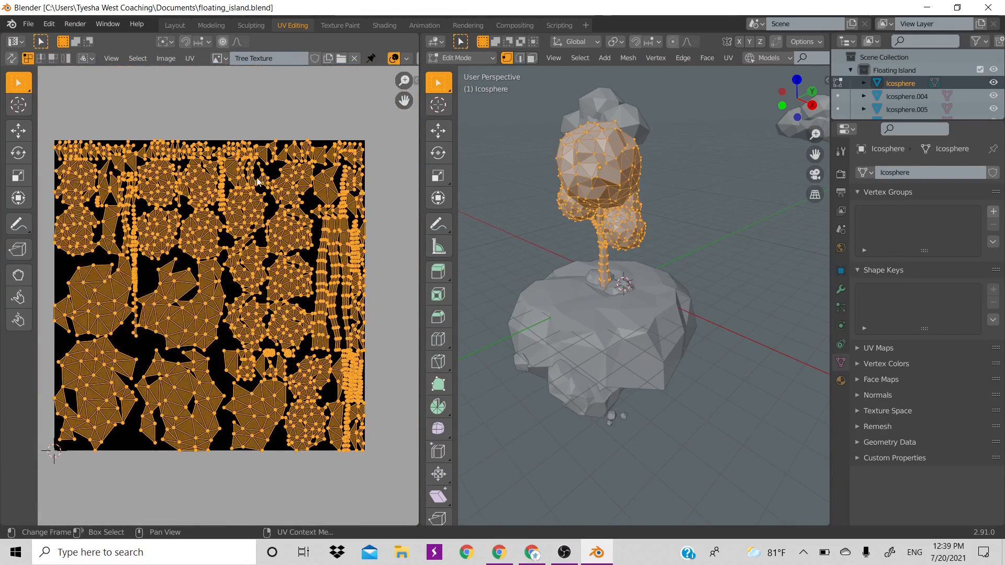
left_click(241, 123)
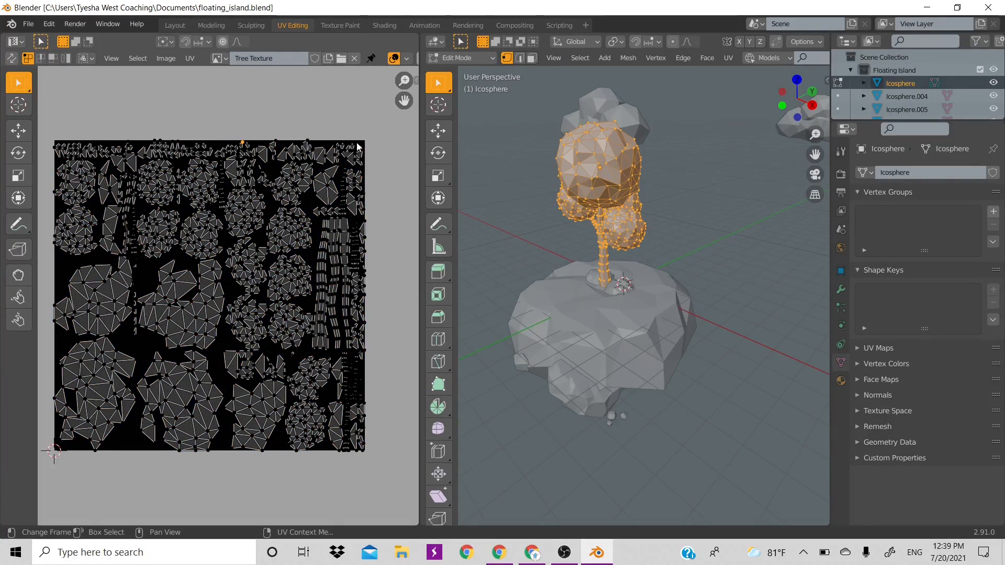
key("a")
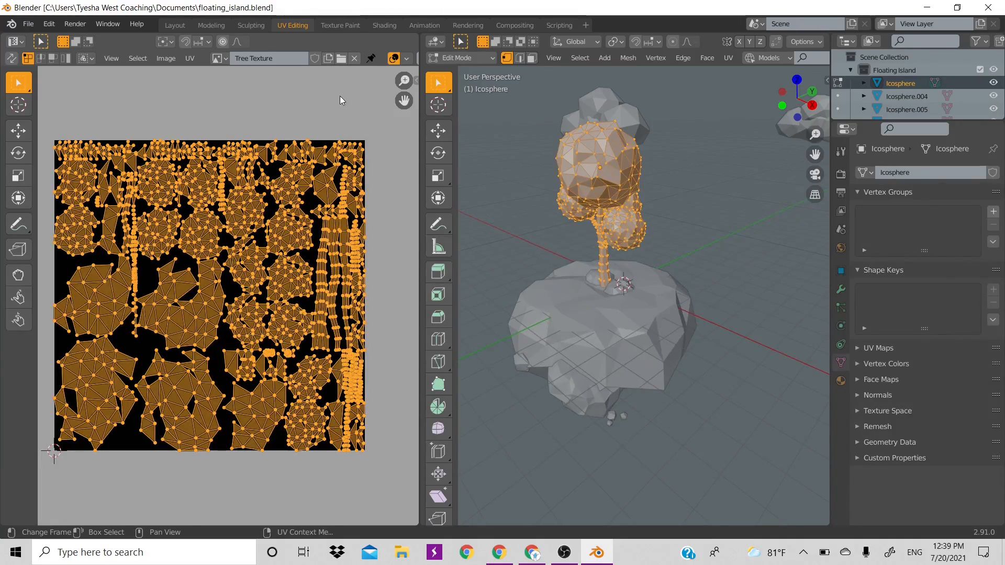
Step: In the Texture Paint workspace, set the texture slot mode to Single Image and assign Tree Texture as the paint image
left_click(338, 25)
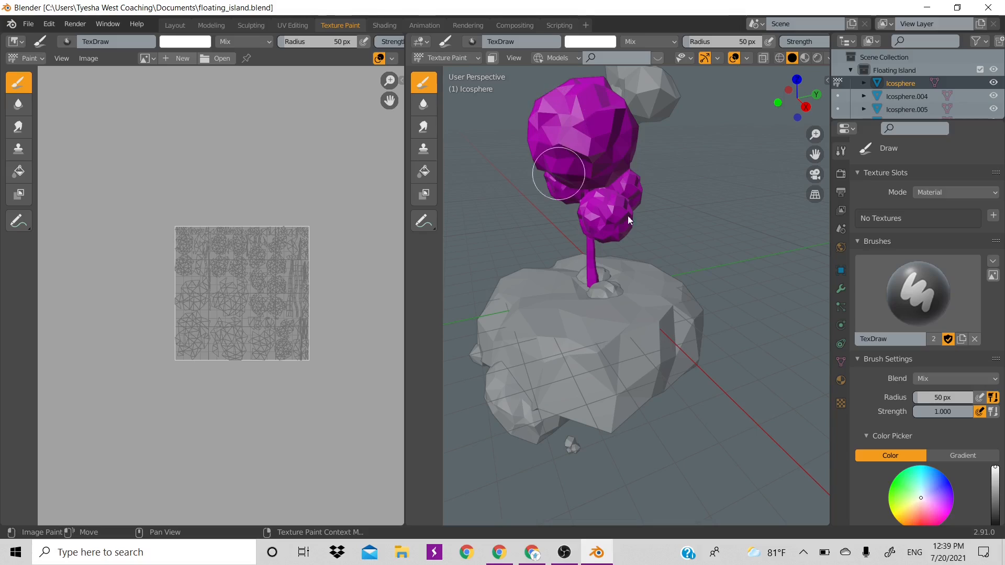
left_click(573, 176)
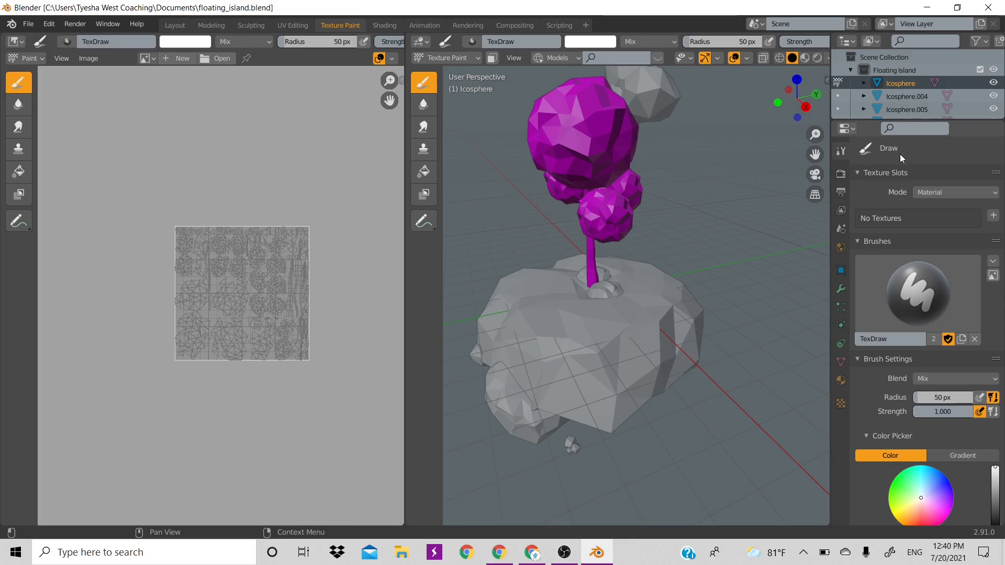
left_click(931, 195)
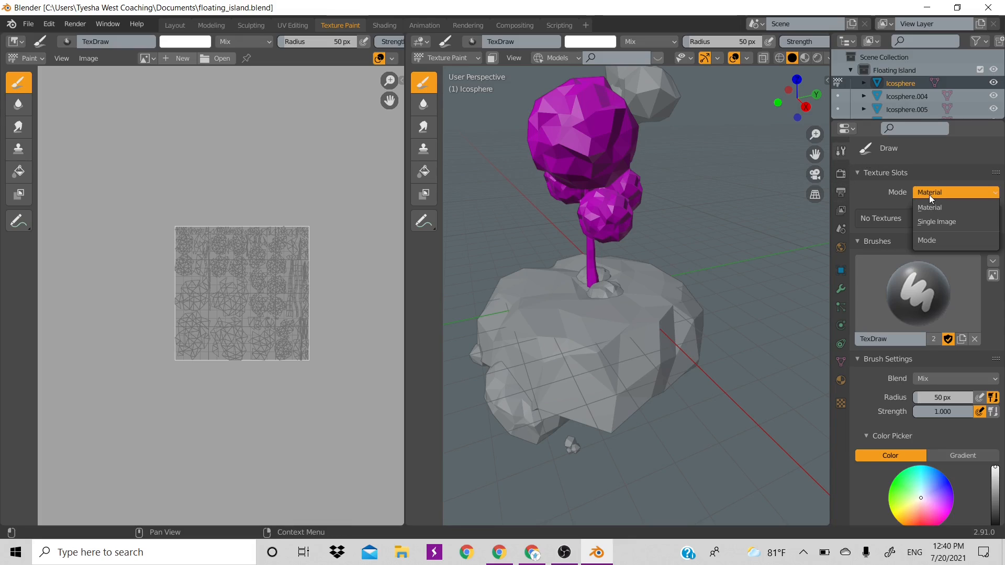
left_click(938, 221)
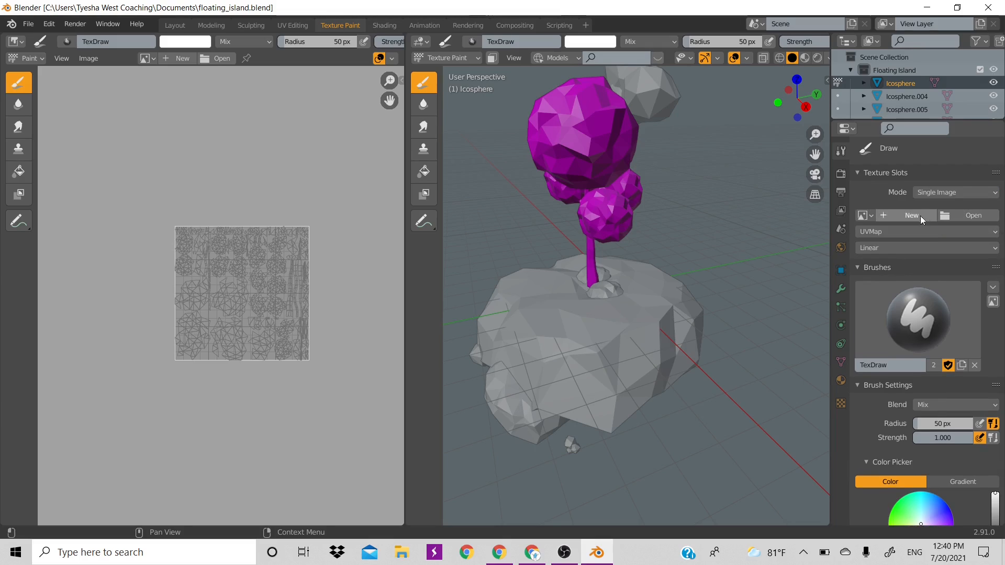
left_click(865, 216)
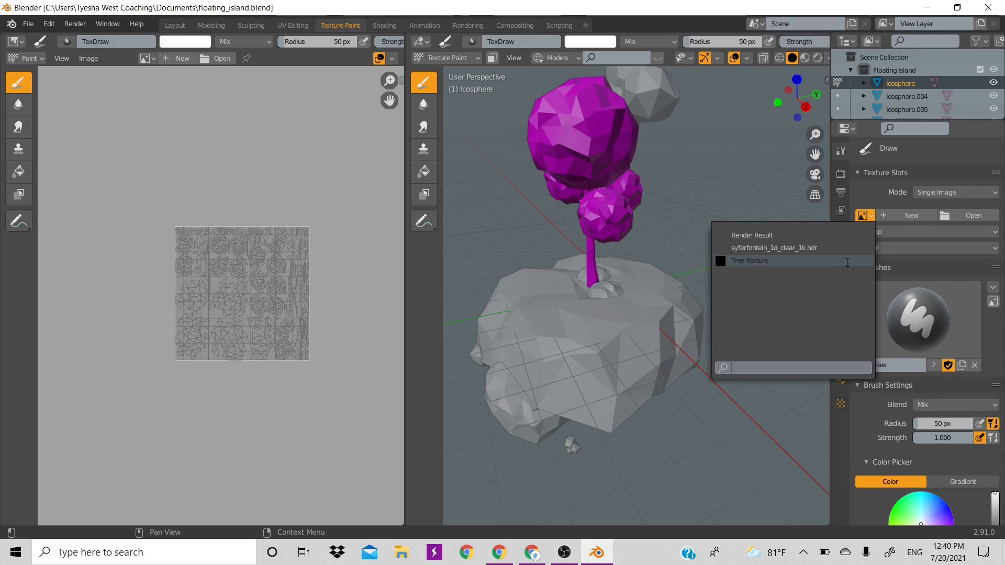
left_click(848, 267)
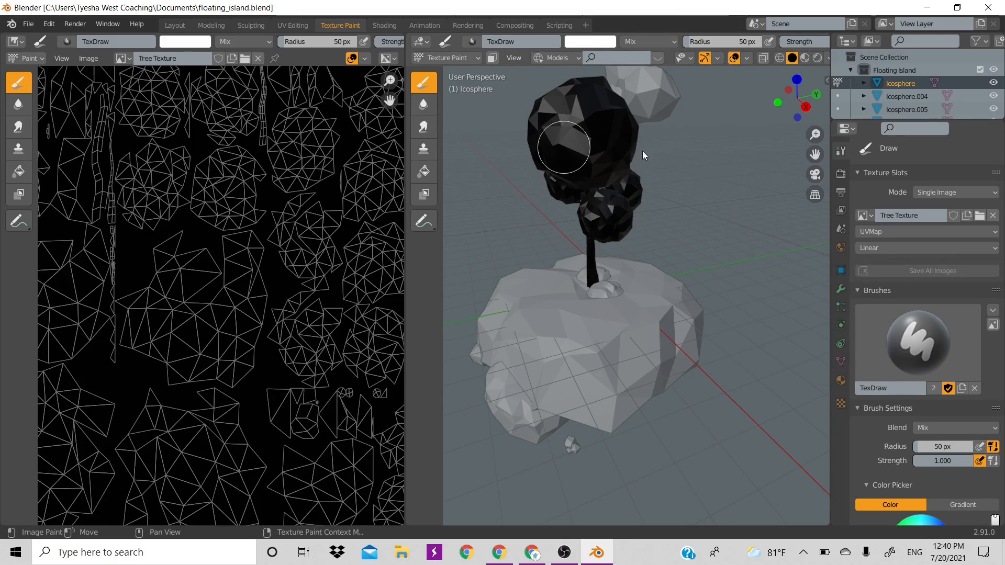
left_click_drag(570, 157, 646, 161)
key("ctrl+z")
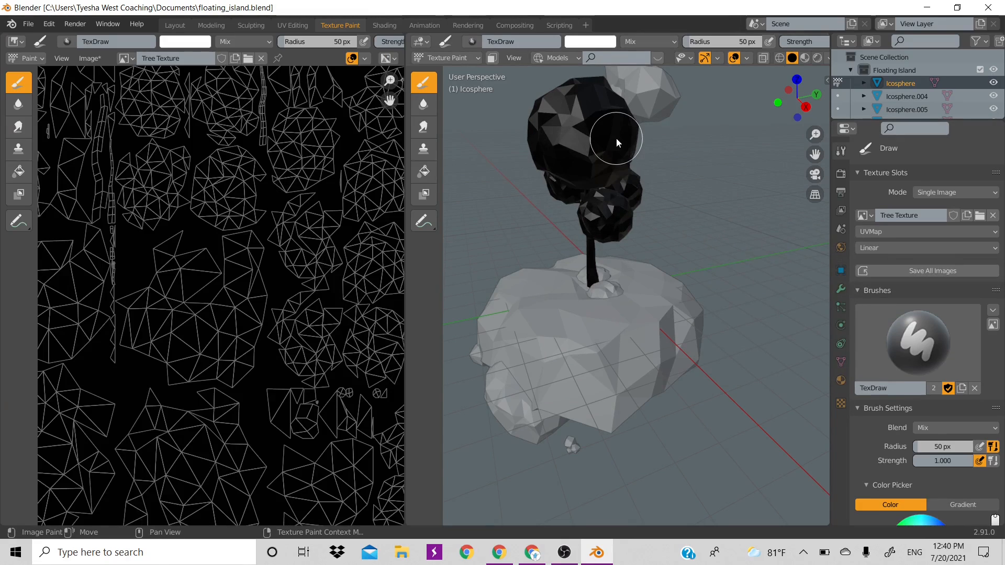
Step: Display the 3D viewport in Rendered shading with the tree and most of the island in frame
left_click(817, 57)
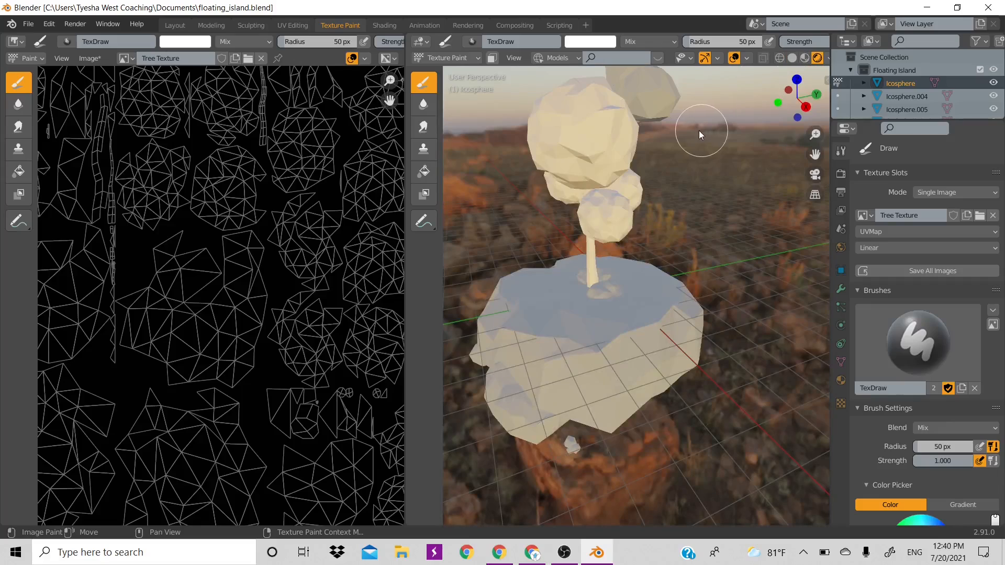
left_click_drag(815, 135, 815, 157)
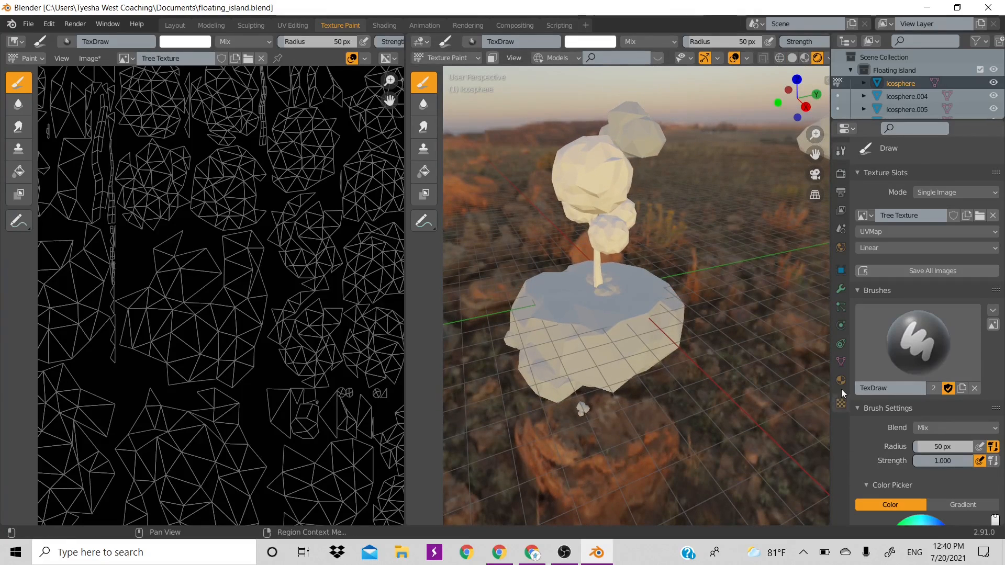
Step: Try the transparent film background in the render settings and switch it back off
left_click(840, 364)
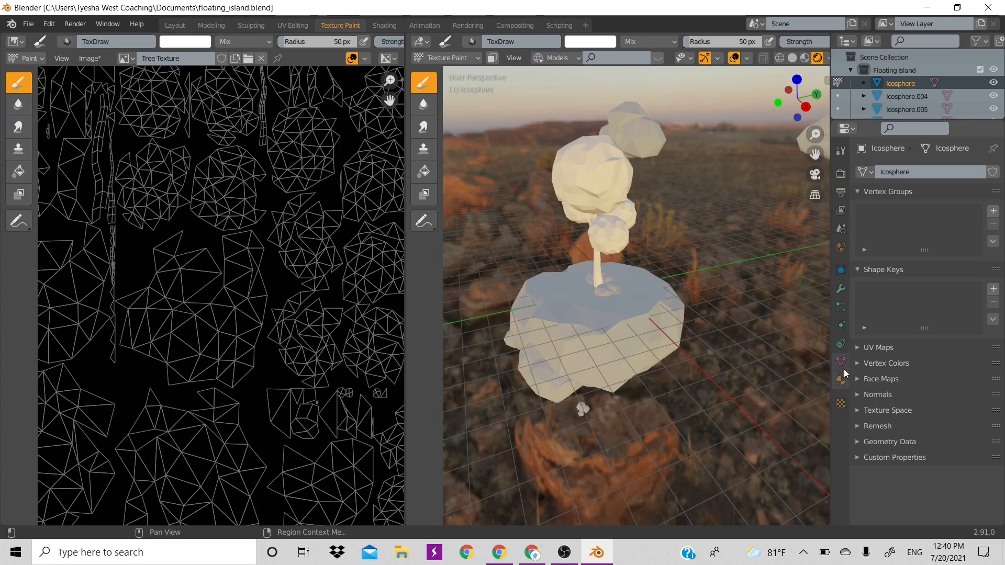
left_click(841, 172)
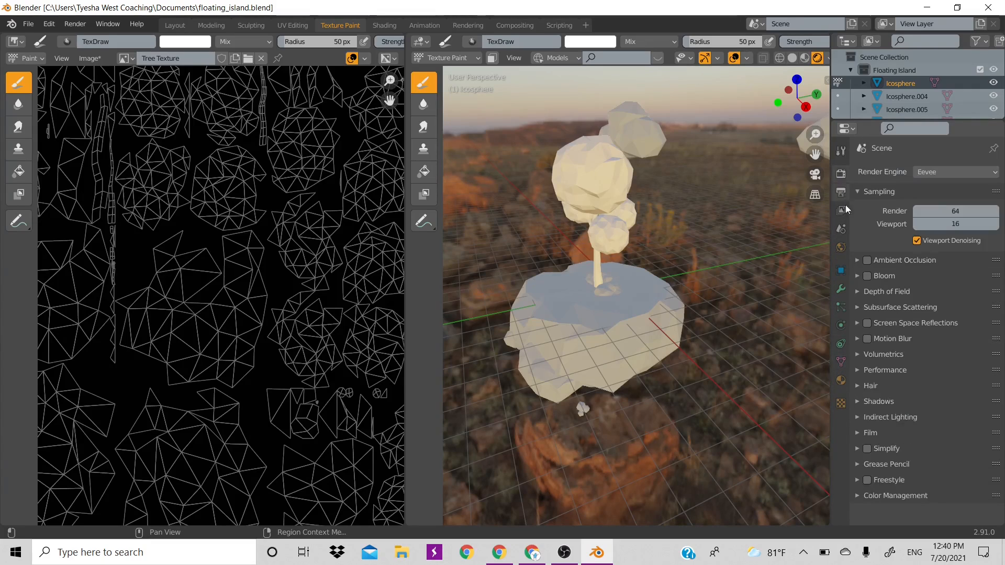
left_click(866, 434)
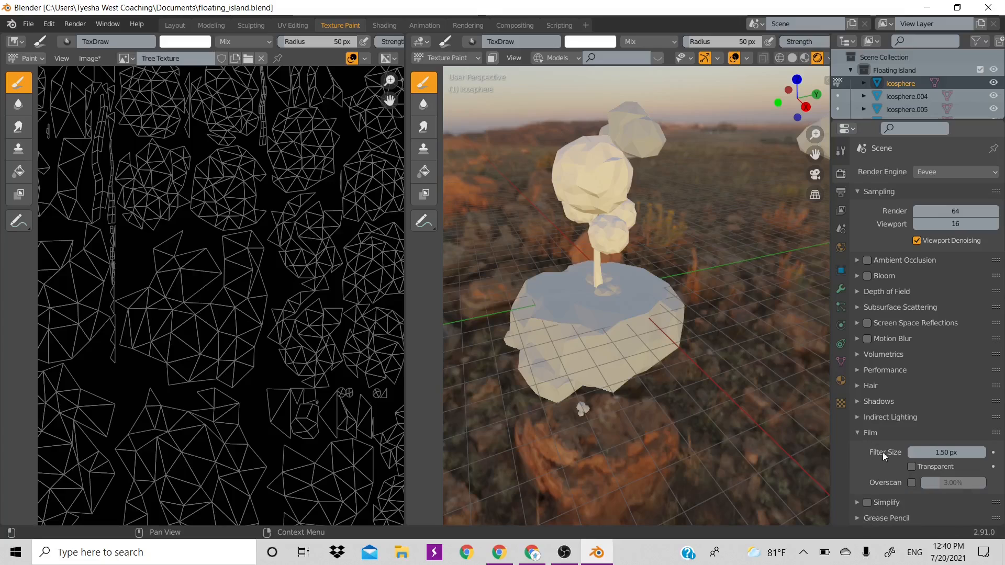
left_click(912, 466)
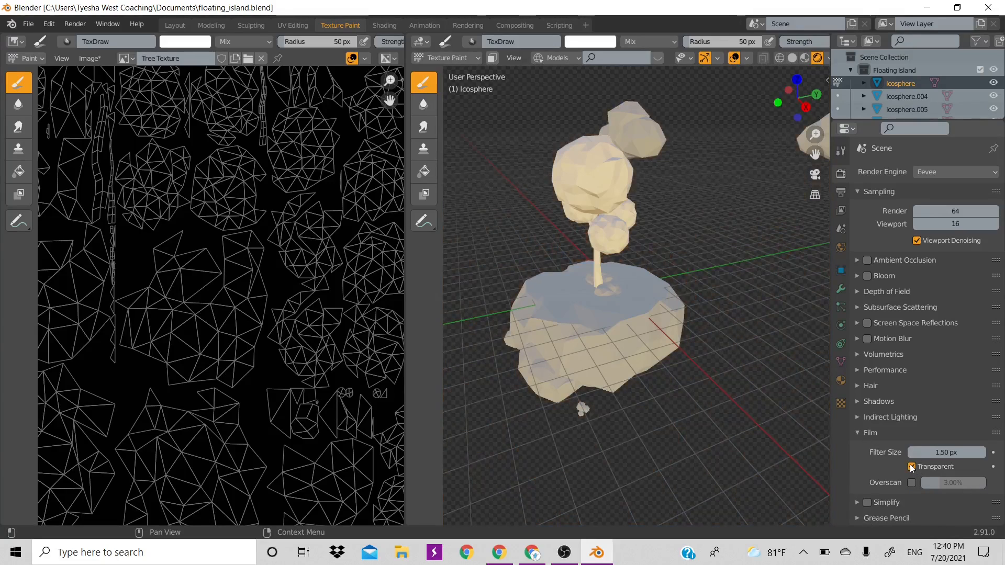
left_click(910, 464)
left_click(912, 466)
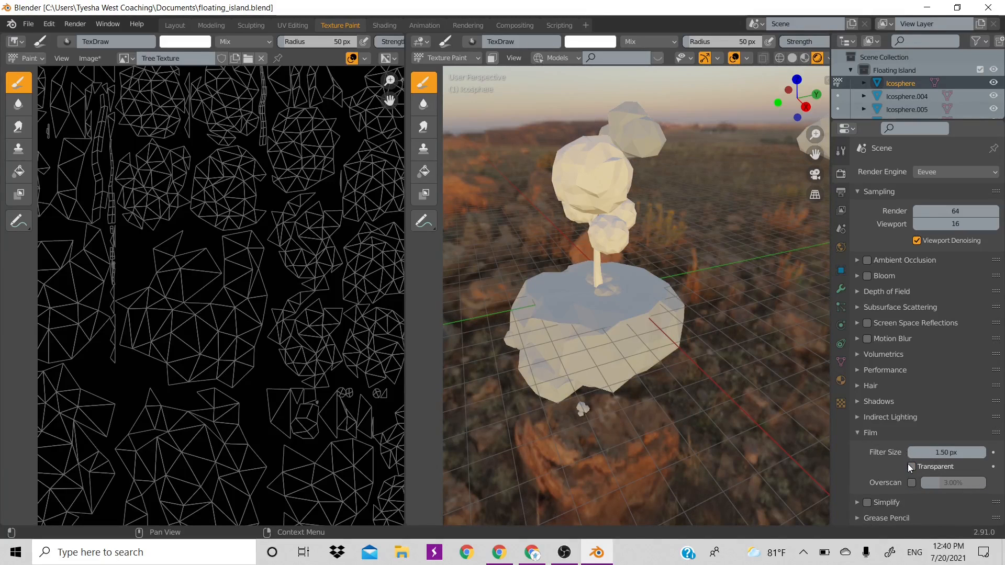
left_click(911, 467)
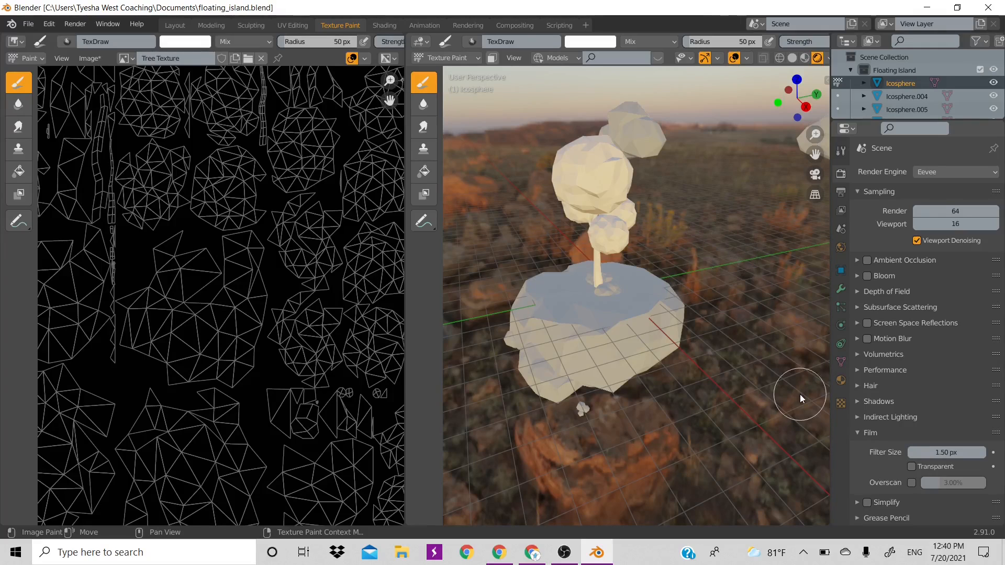
left_click(857, 431)
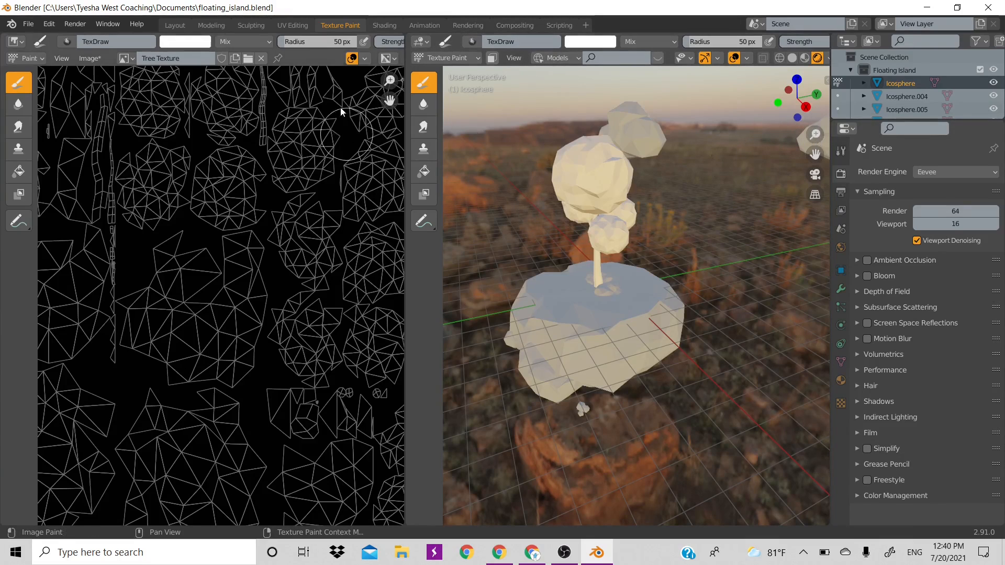
Step: Add a new material to the tree object
scroll(381, 153, "down", 3)
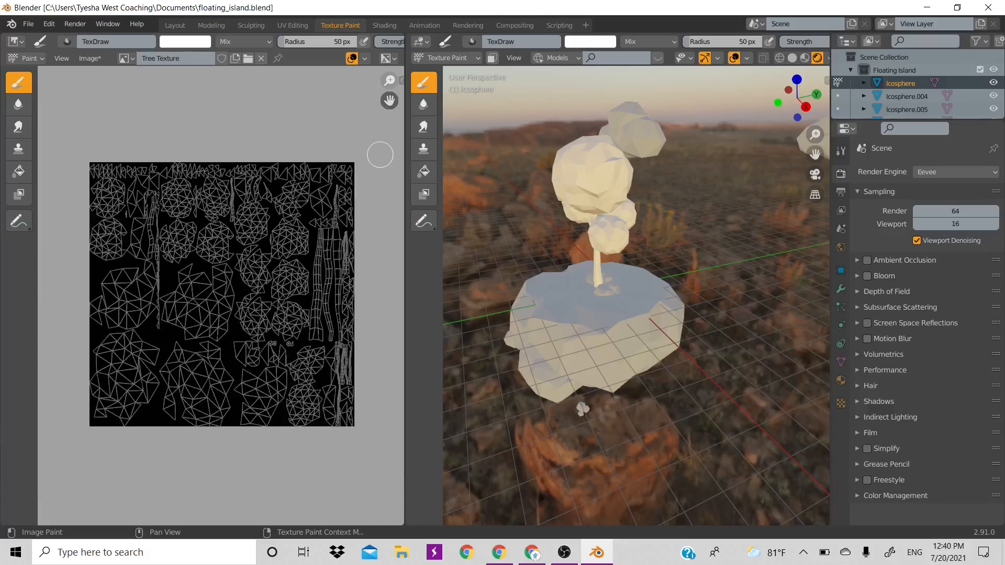
scroll(381, 152, "up", 1)
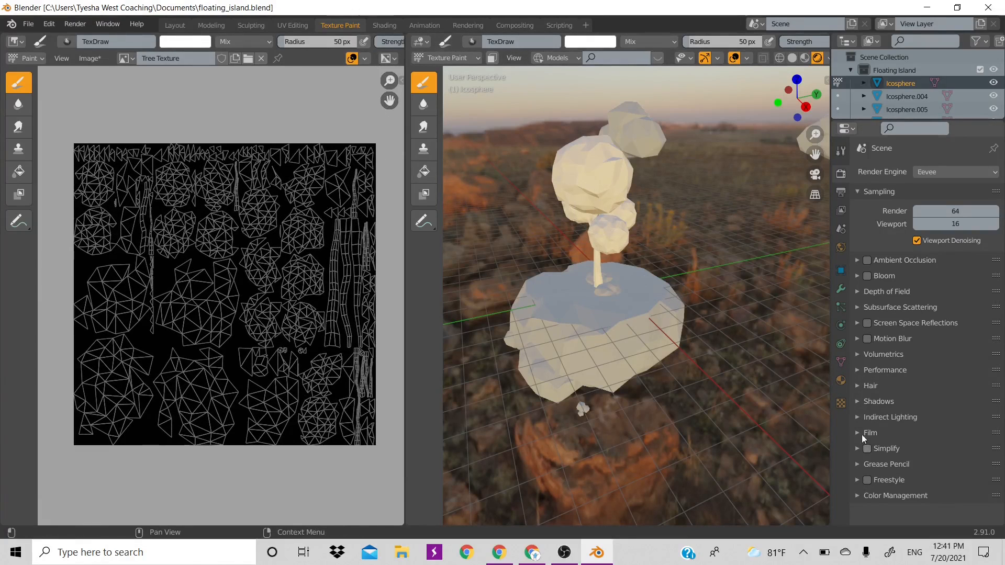
left_click(841, 380)
left_click(908, 226)
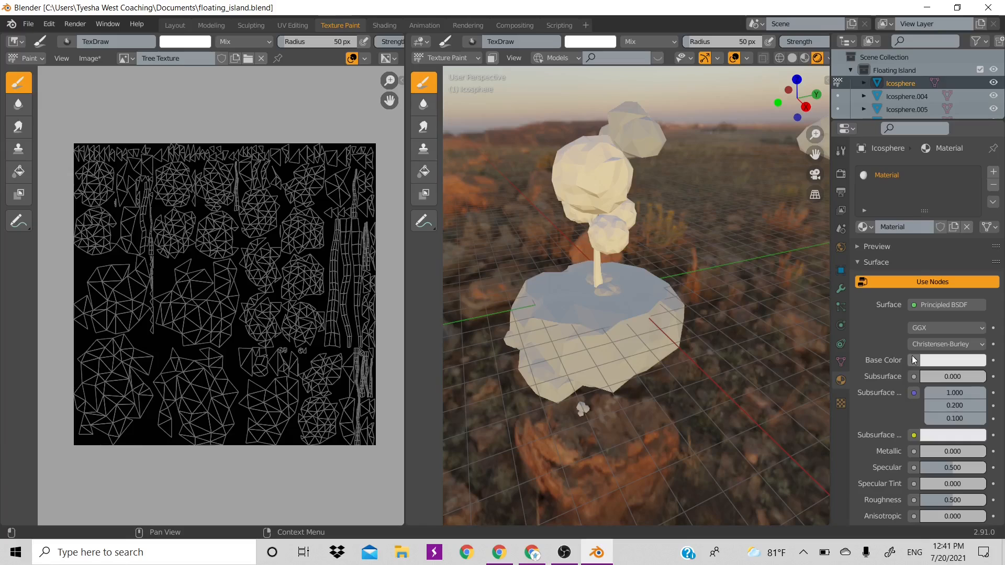
Step: Link the tree material's Base Color to an Image Texture that uses the Tree Texture image
left_click(914, 360)
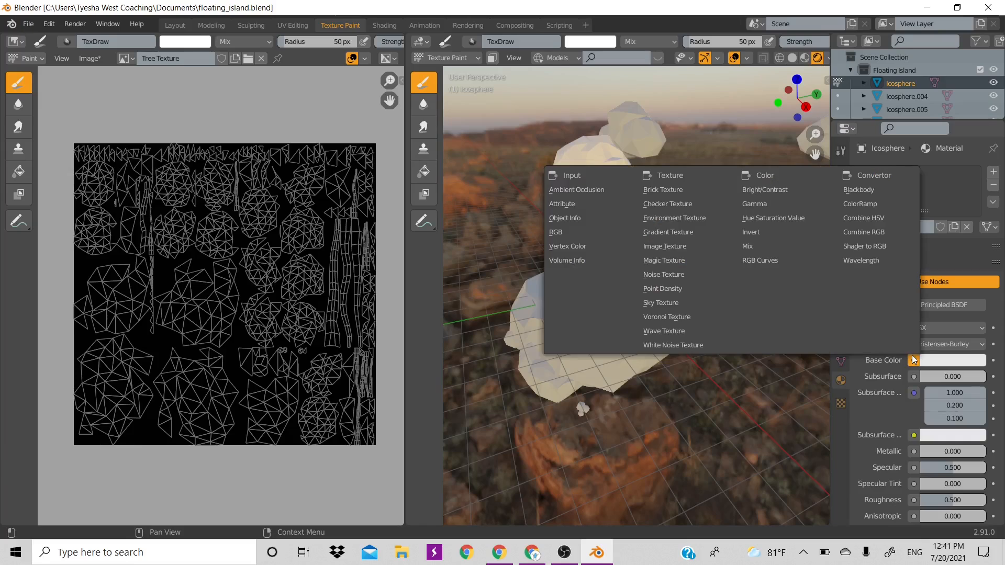
left_click(705, 247)
left_click(870, 376)
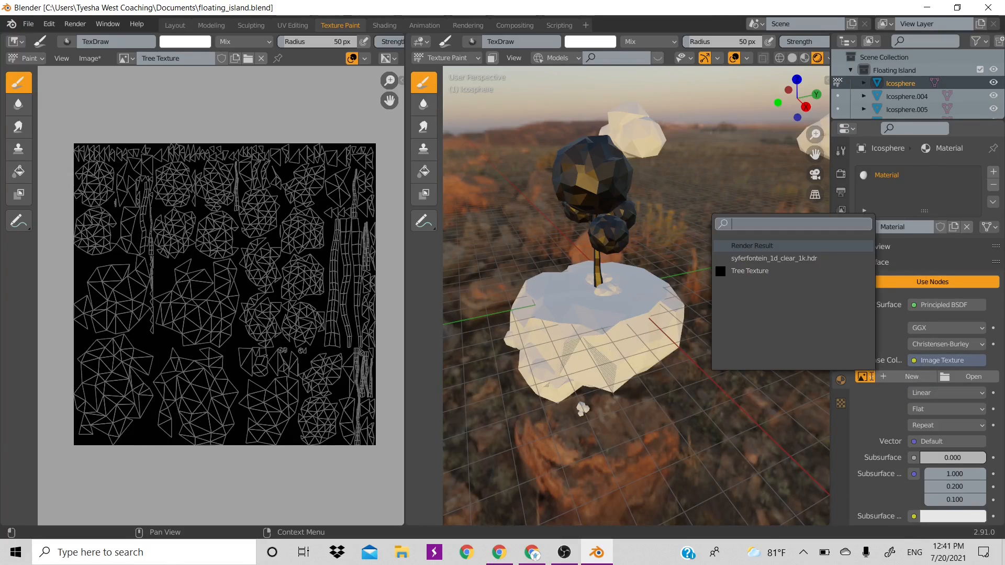
left_click(738, 273)
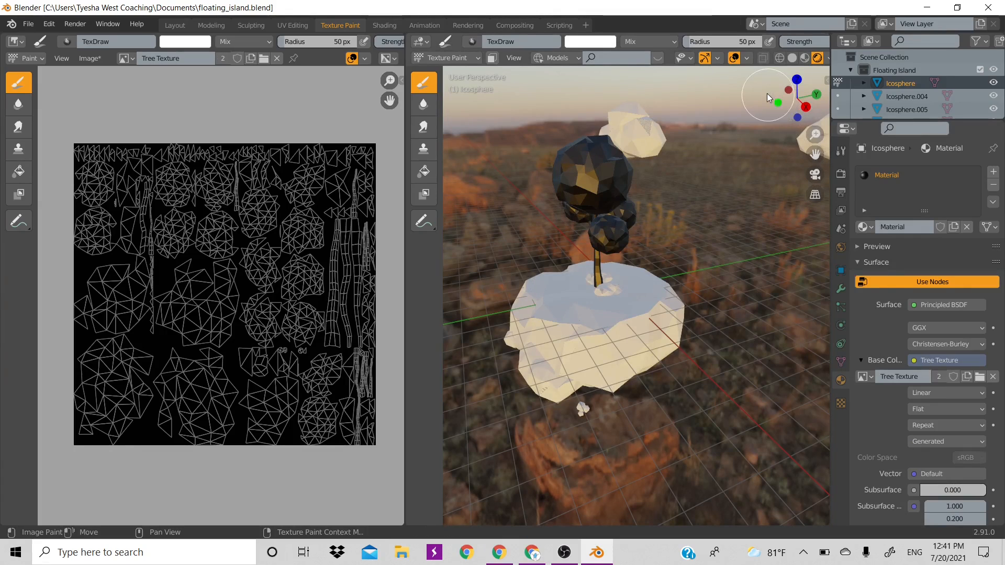
Step: Try painting the tree's largest foliage ball white and undo the last stroke
left_click_drag(782, 99, 737, 142)
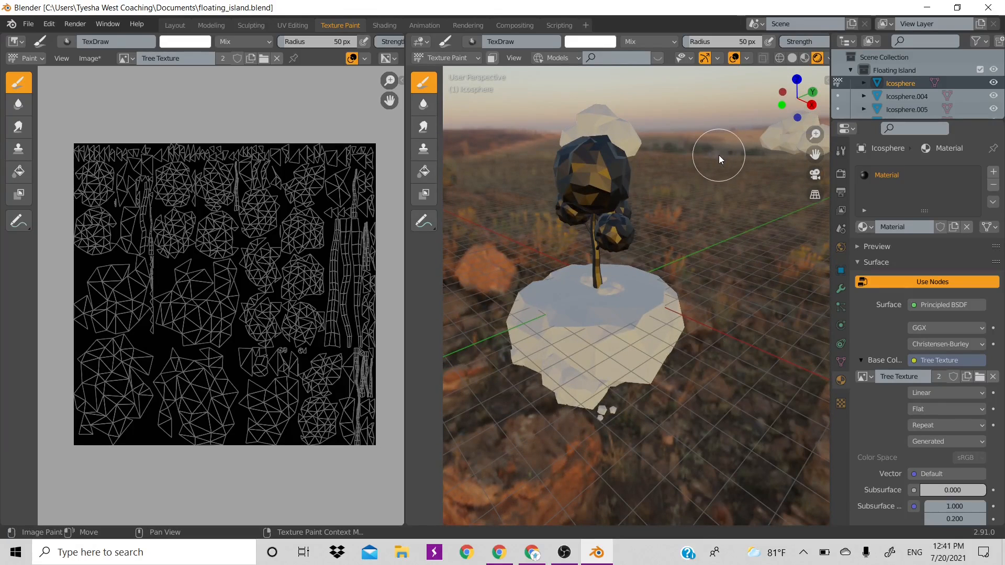
left_click_drag(805, 114, 576, 131)
mouse_move(592, 178)
left_mouse_down()
mouse_move(608, 168)
mouse_move(580, 185)
mouse_move(599, 118)
left_mouse_up()
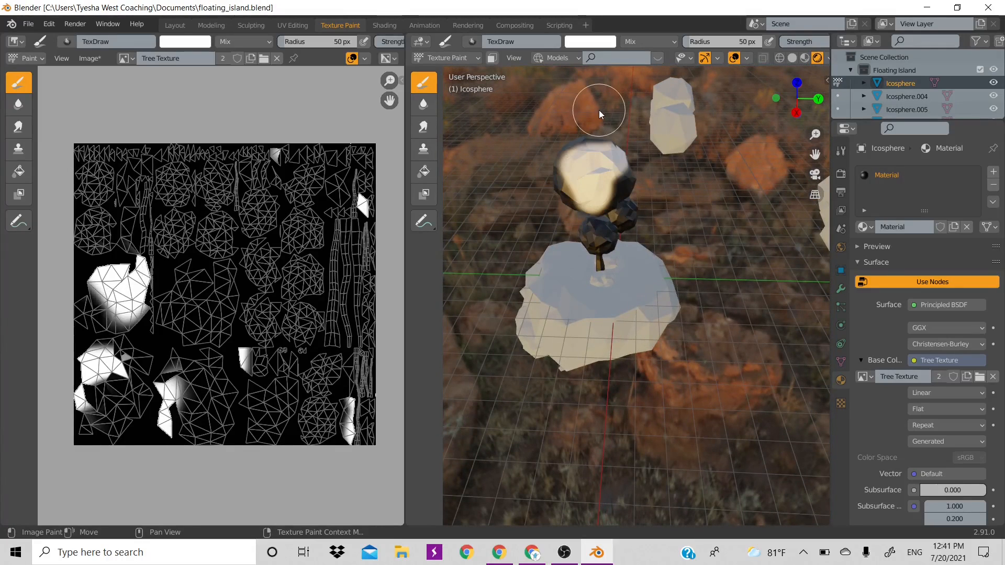
key("ctrl+z")
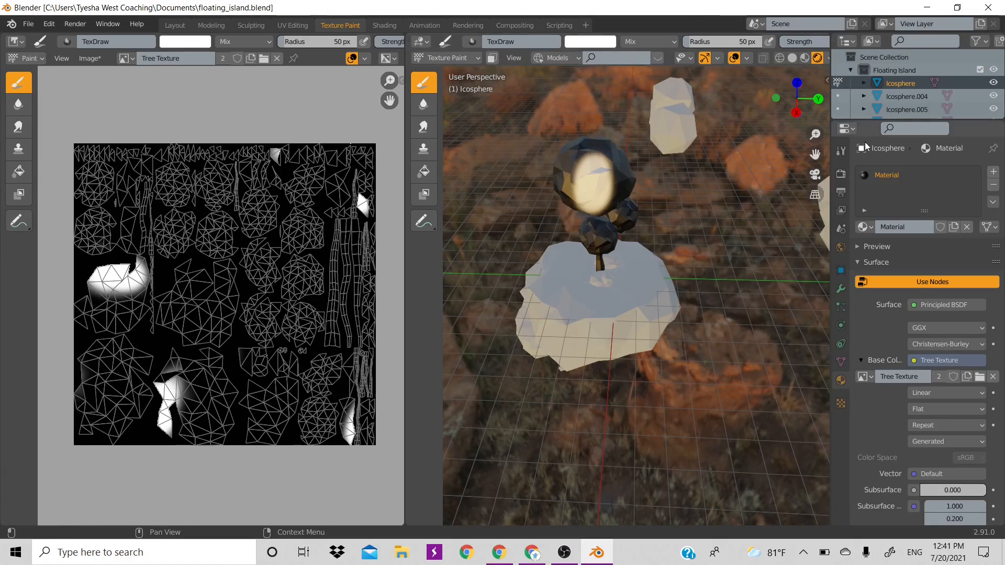
Step: Set the TexDraw brush colour to a dark olive brown
left_click(839, 152)
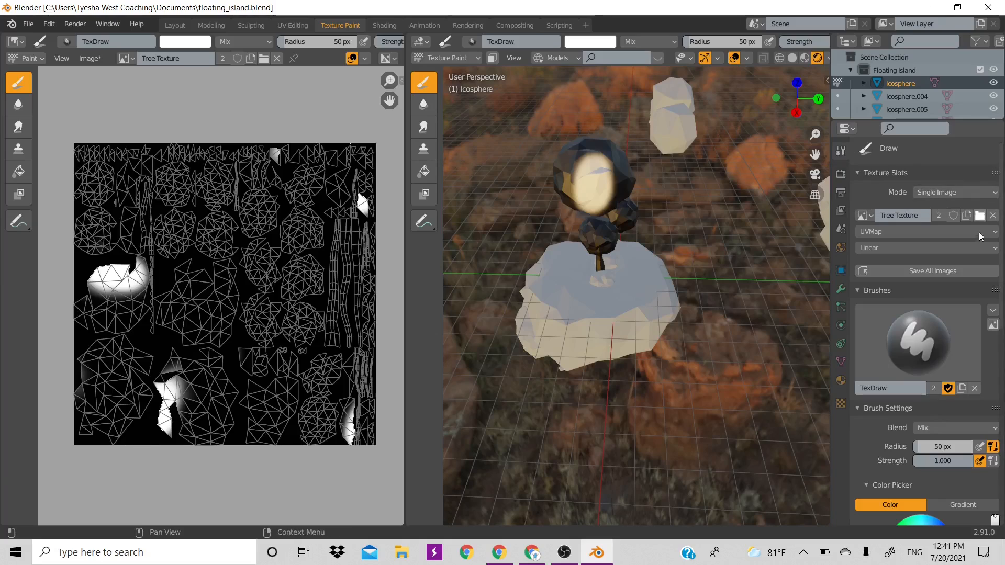
scroll(1000, 231, "down", 6)
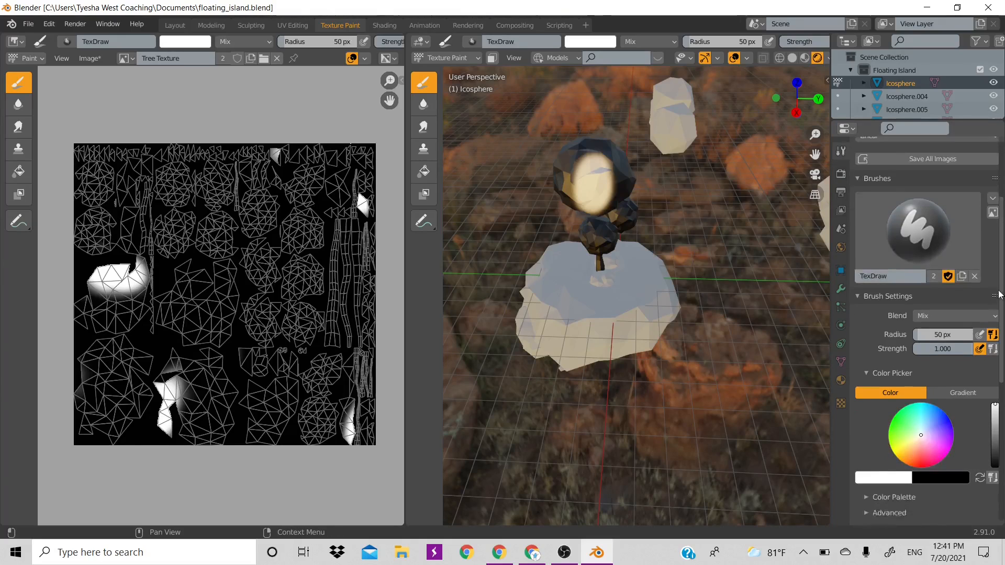
left_click(911, 384)
left_click_drag(912, 384, 911, 411)
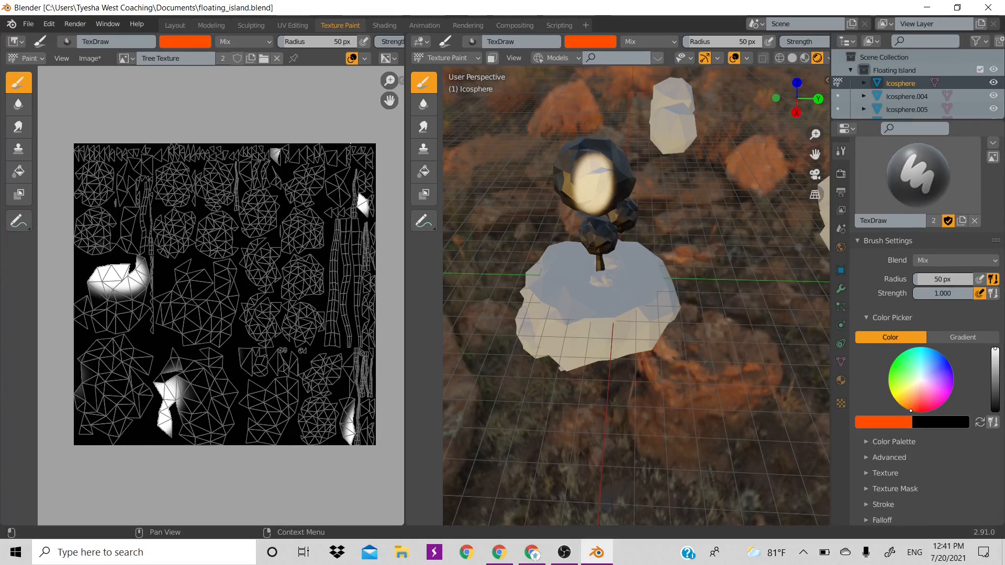
mouse_move(1000, 376)
left_mouse_down()
mouse_move(1001, 411)
mouse_move(996, 378)
mouse_move(995, 395)
left_mouse_up()
scroll(1001, 396, "up", 1)
scroll(1001, 397, "down", 1)
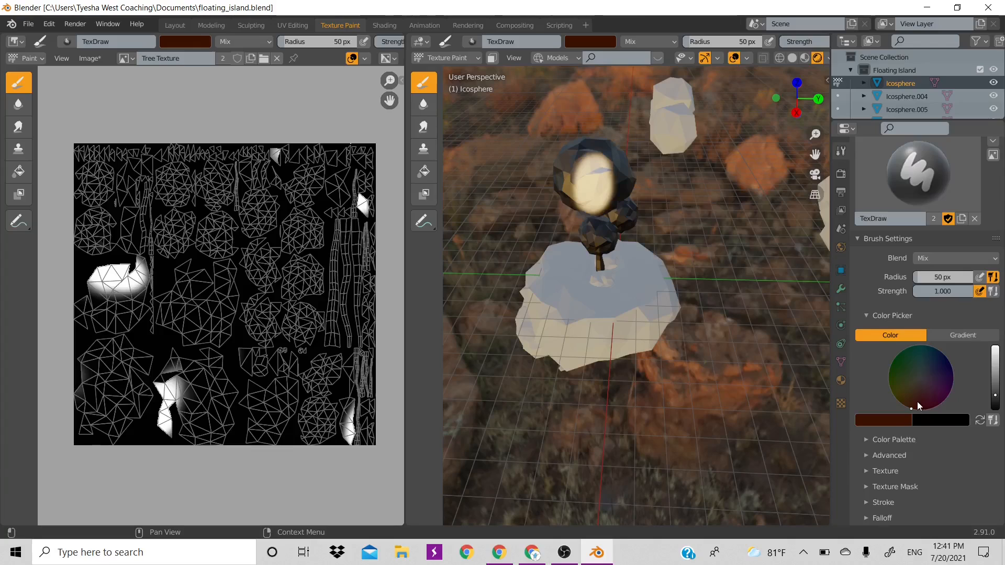
left_click(911, 398)
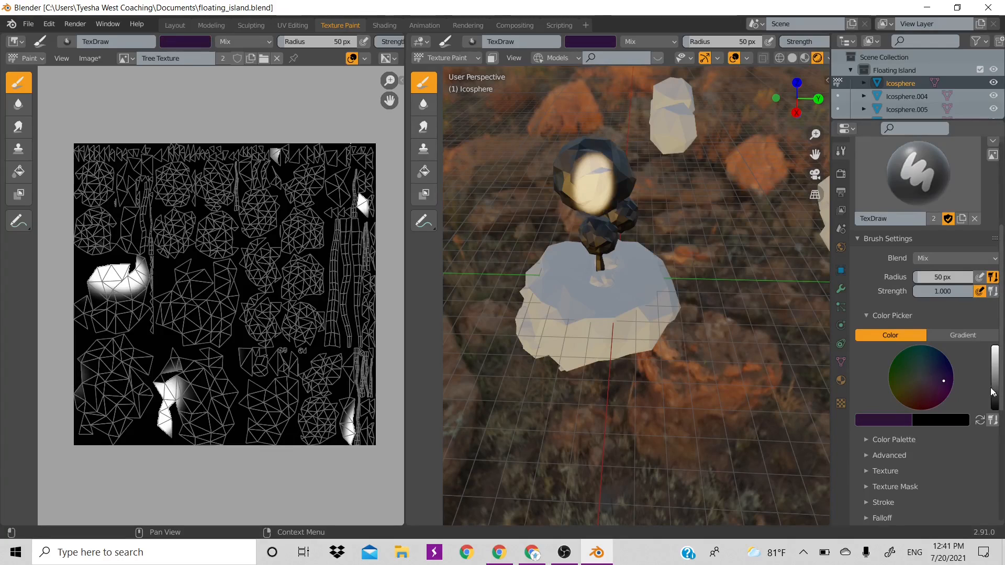
left_click(911, 391)
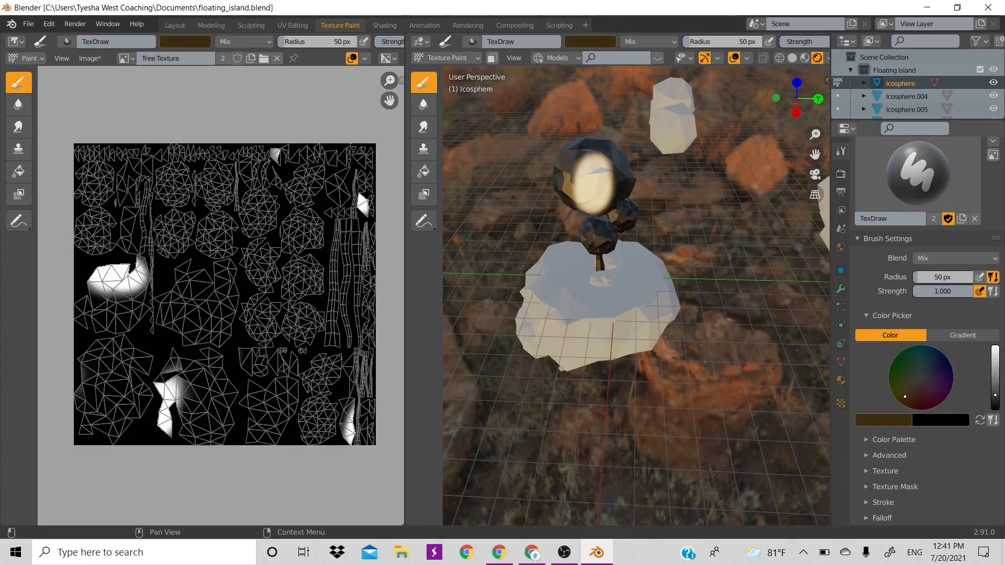
left_click(905, 394)
mouse_move(996, 390)
left_mouse_down()
mouse_move(995, 401)
mouse_move(995, 393)
left_mouse_up()
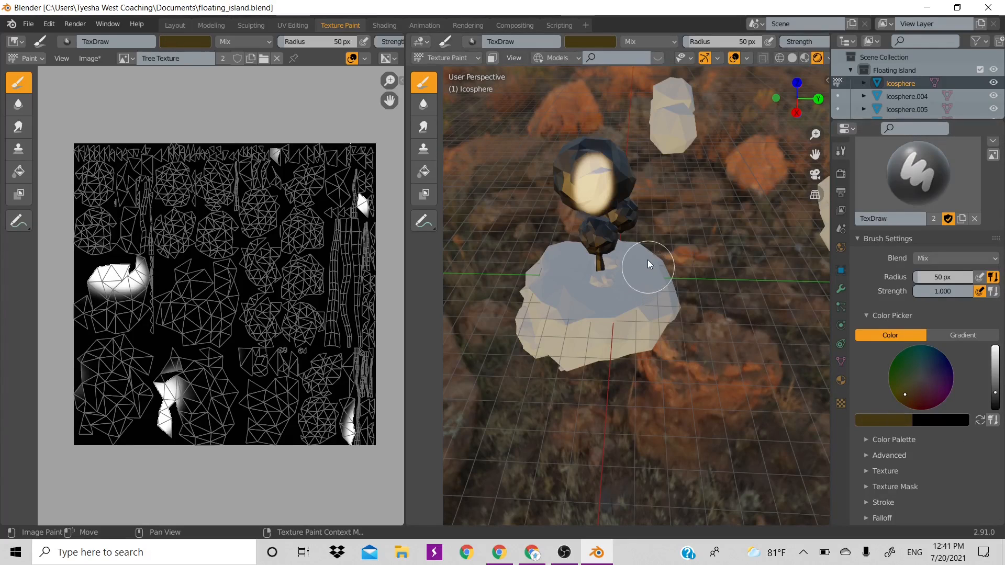
Step: Undo the remaining white paint on the foliage and turn on face selection masking for painting
key("ctrl+z")
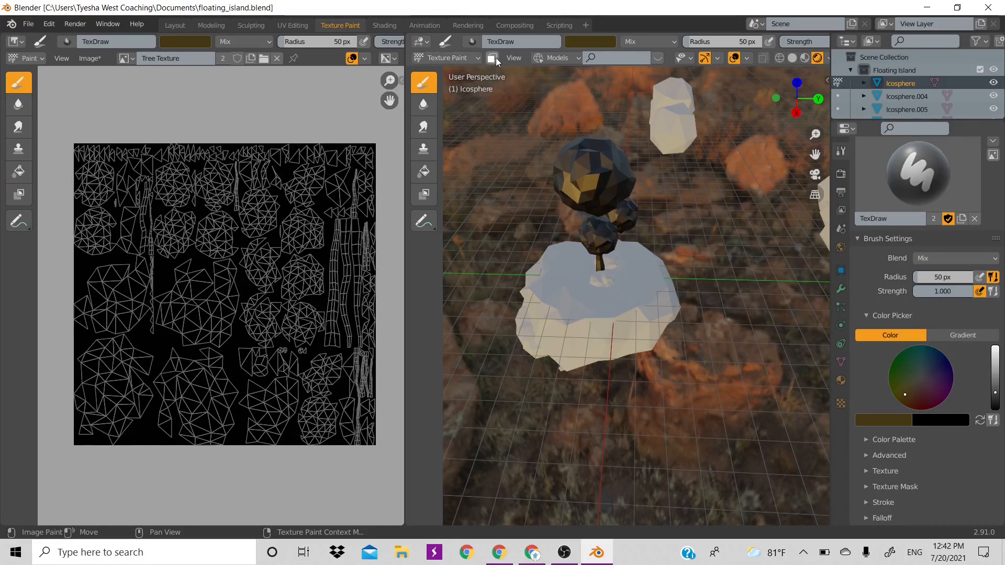
left_click(477, 60)
left_click(476, 58)
left_click(487, 59)
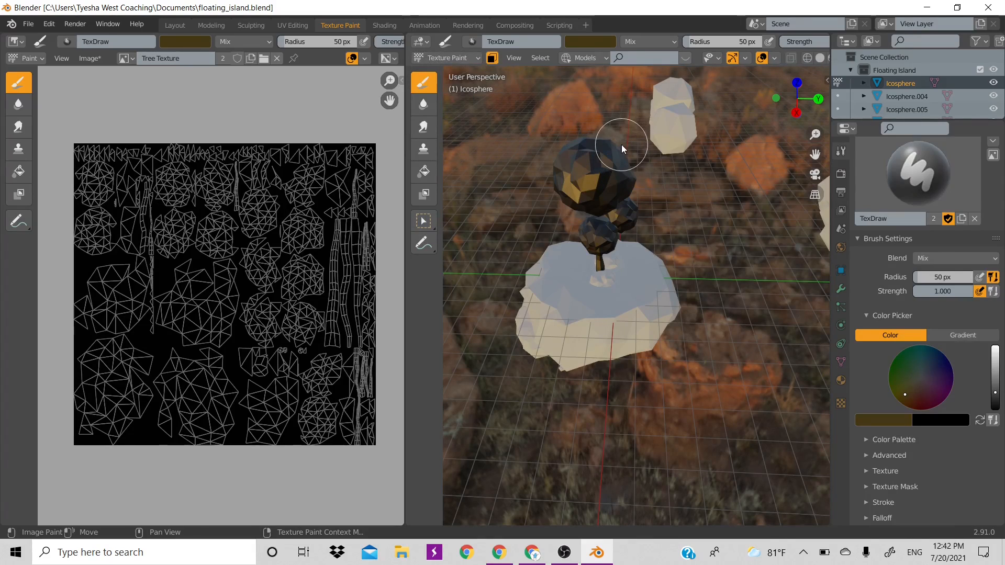
Step: In Edit Mode, select all linked faces of the tree's main trunk using face selection
key("Tab")
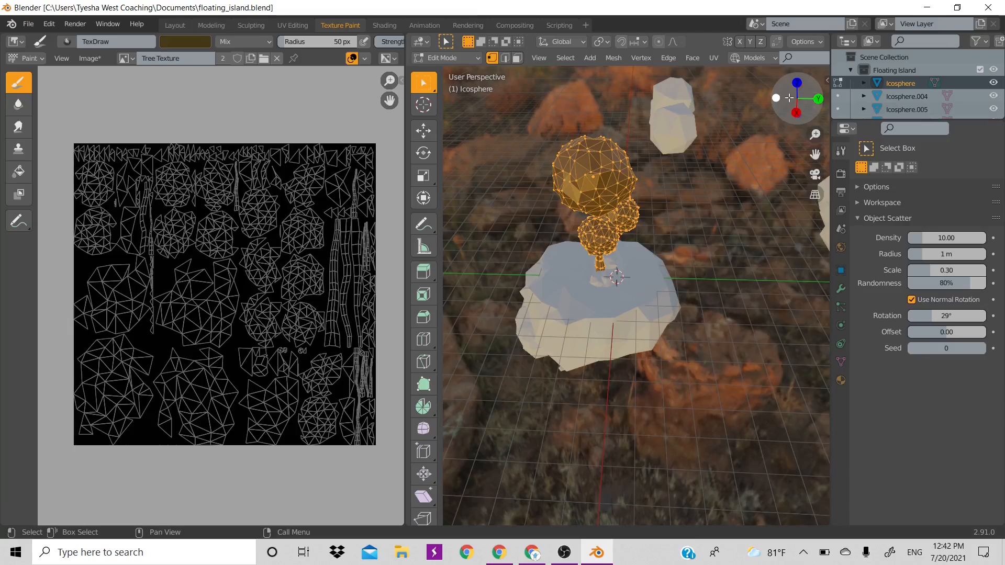
left_click_drag(783, 92, 815, 119)
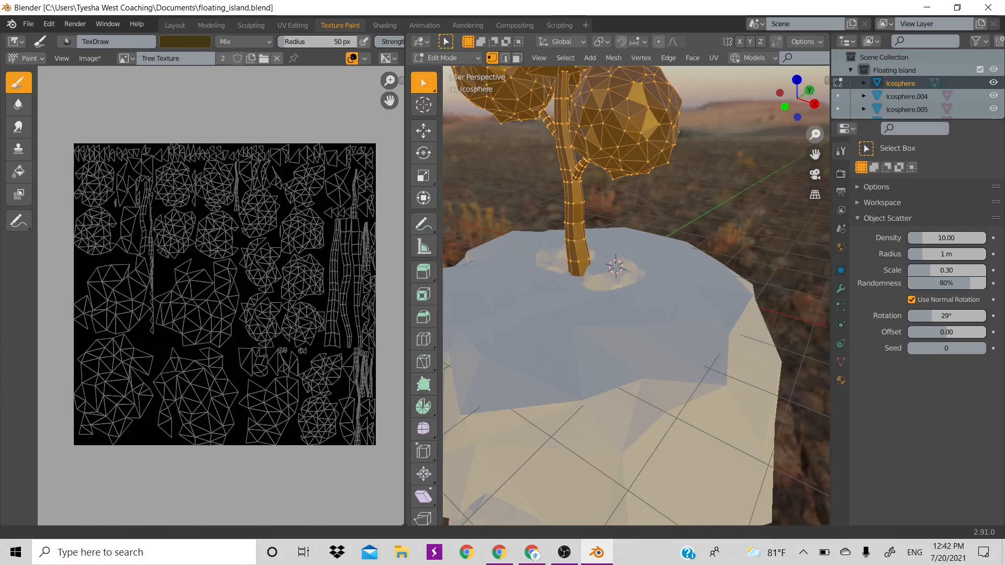
left_click(518, 57)
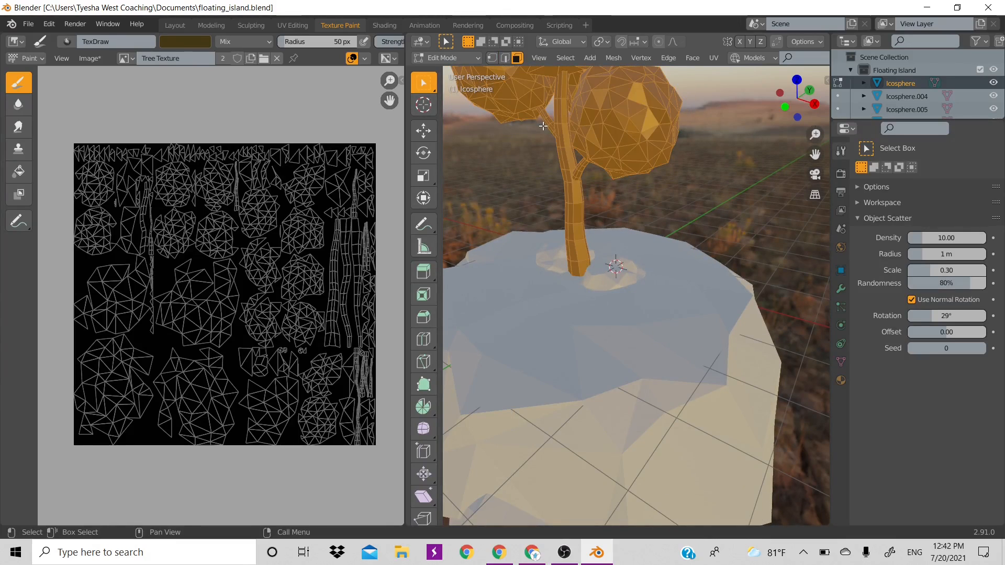
left_click(565, 148)
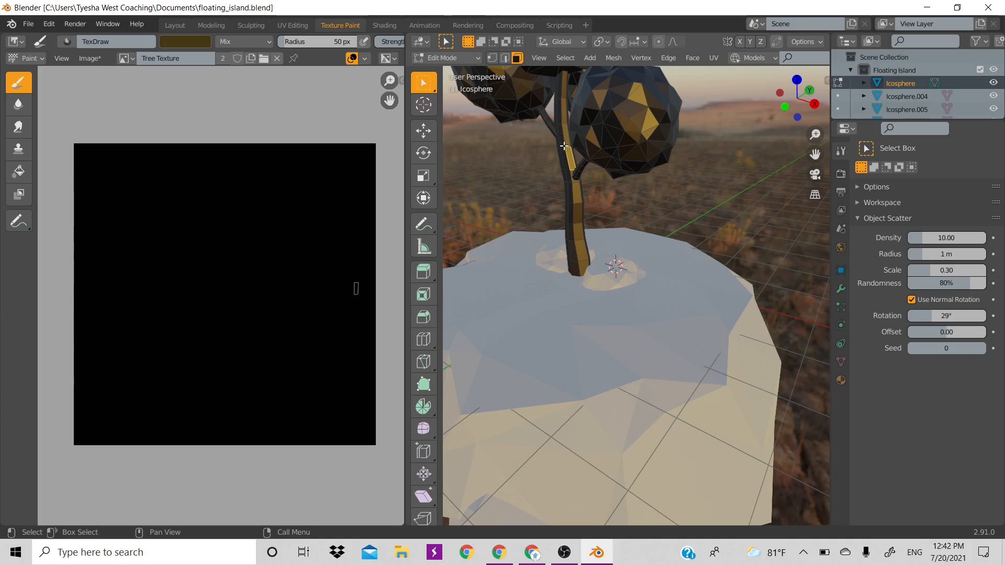
key("ctrl")
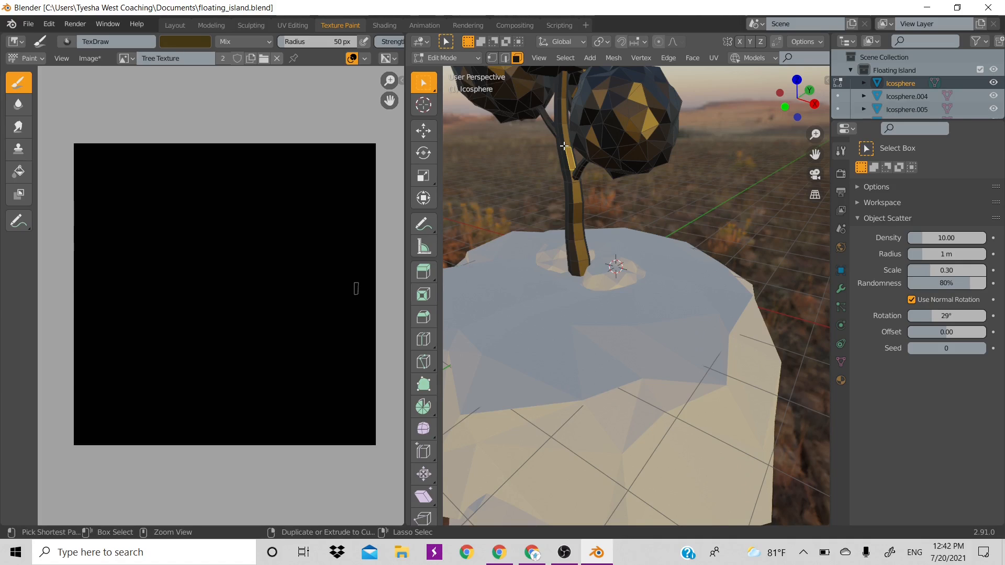
key("ctrl+l")
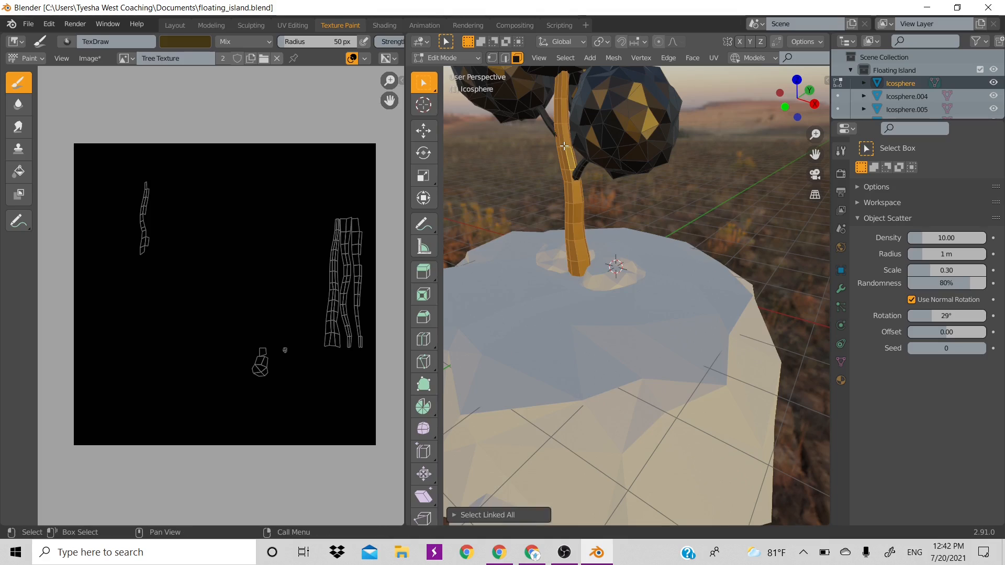
Step: Add all linked faces of the two side branches to the trunk selection
left_click(545, 115, "shift")
key("ctrl")
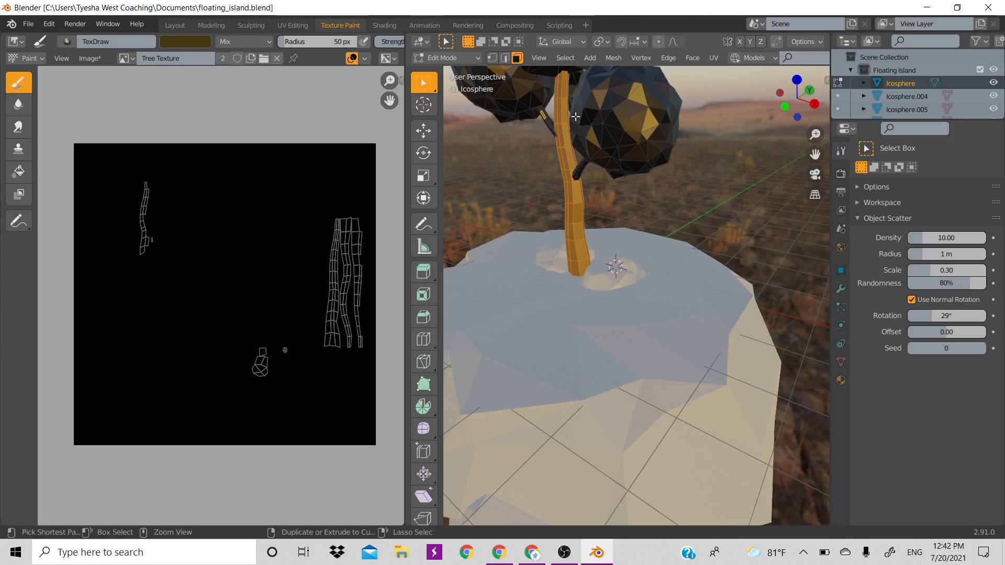
key("ctrl+l")
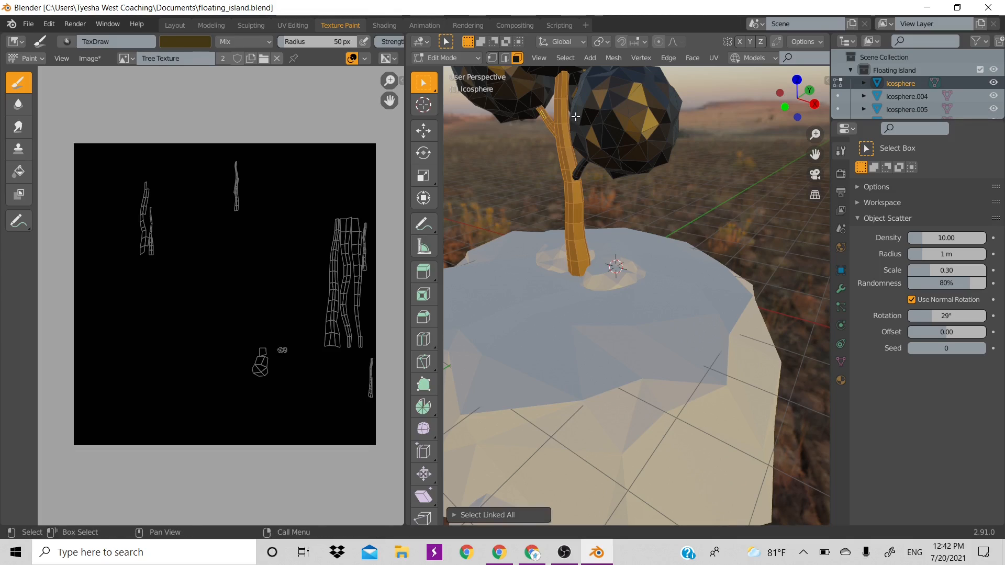
left_click(582, 169, "shift")
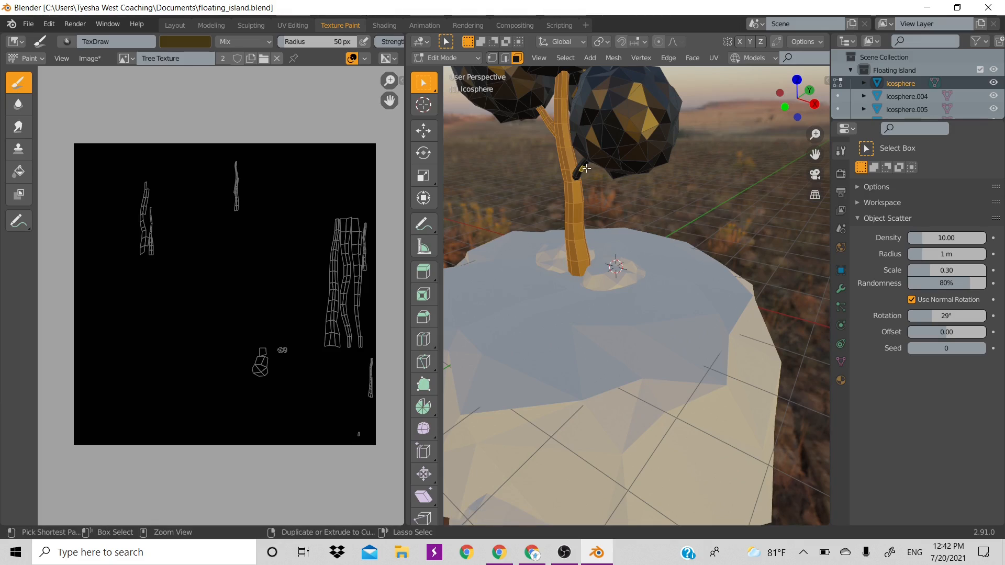
key("ctrl+l")
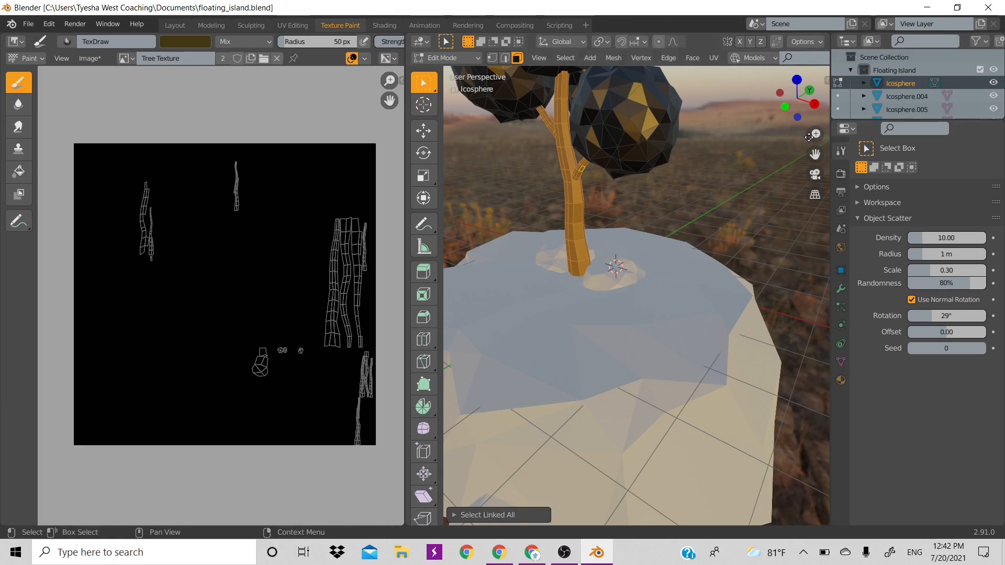
Step: Return to Texture Paint mode and paint the near side of the masked trunk and branches dark brown
left_click_drag(815, 135, 809, 157)
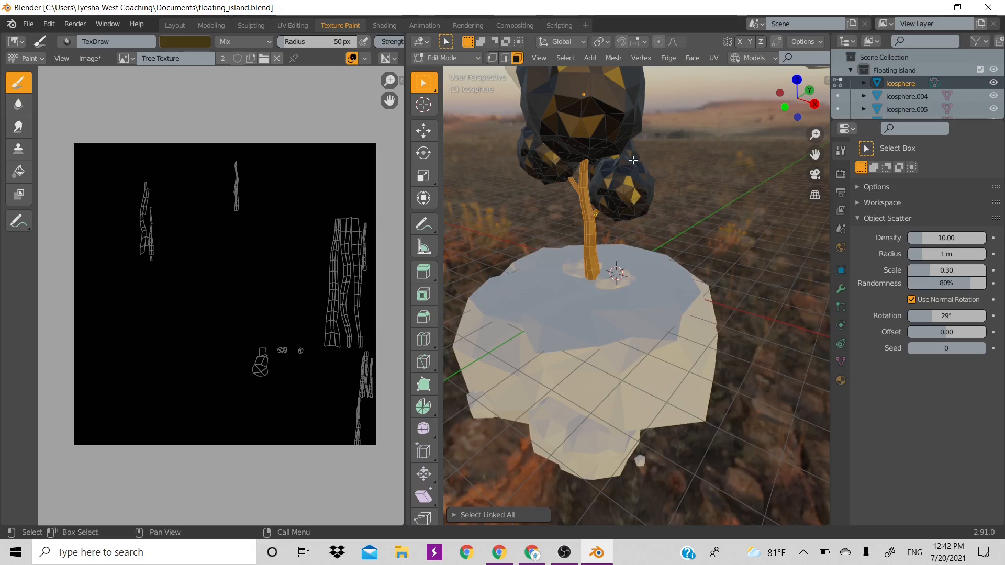
key("Tab")
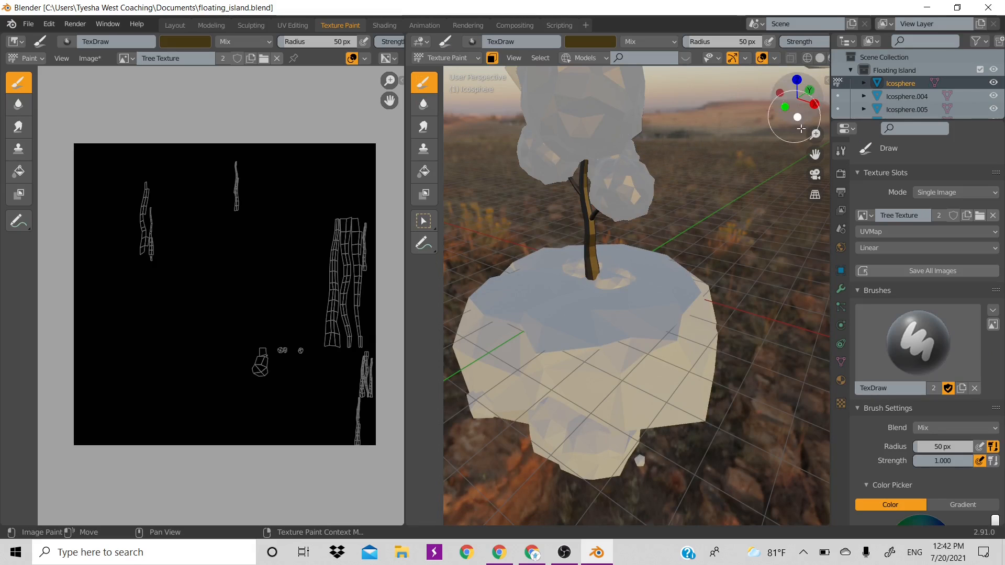
mouse_move(814, 151)
left_mouse_down()
mouse_move(813, 176)
mouse_move(813, 160)
left_mouse_up()
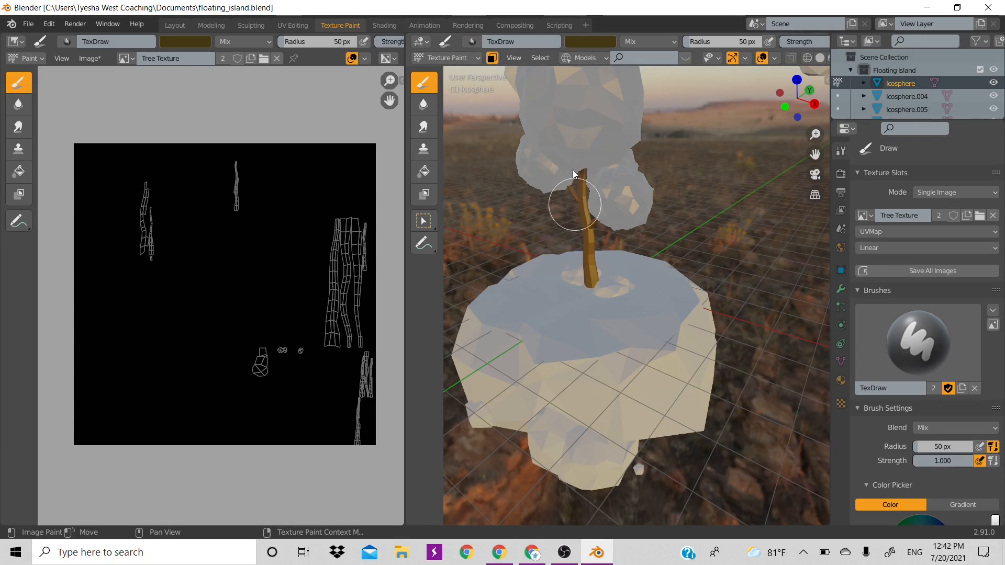
mouse_move(578, 206)
left_mouse_down()
mouse_move(567, 218)
mouse_move(581, 157)
left_mouse_up()
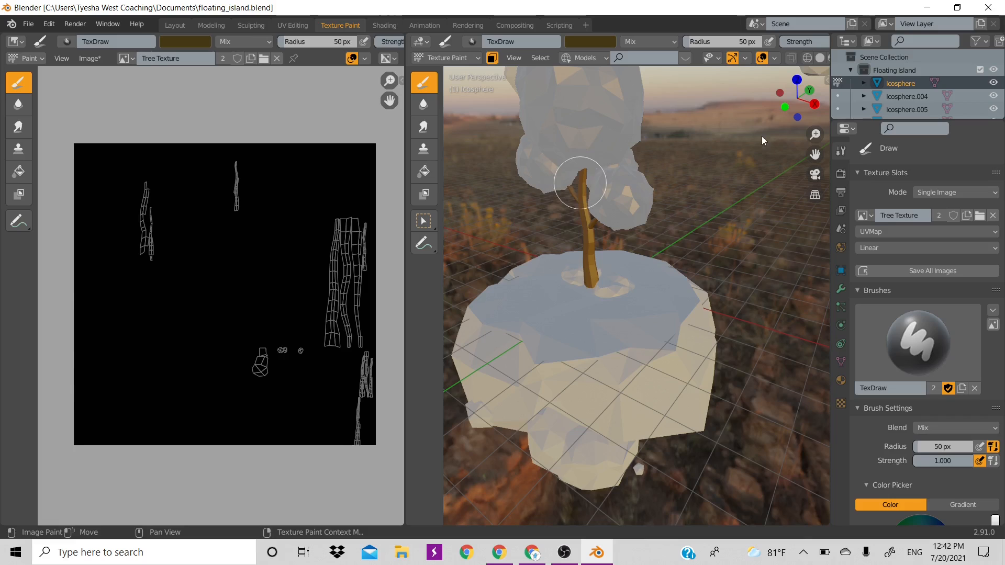
Step: Paint the remaining sides of the masked trunk and branches dark brown, working all the way around the tree
left_click_drag(813, 103, 657, 103)
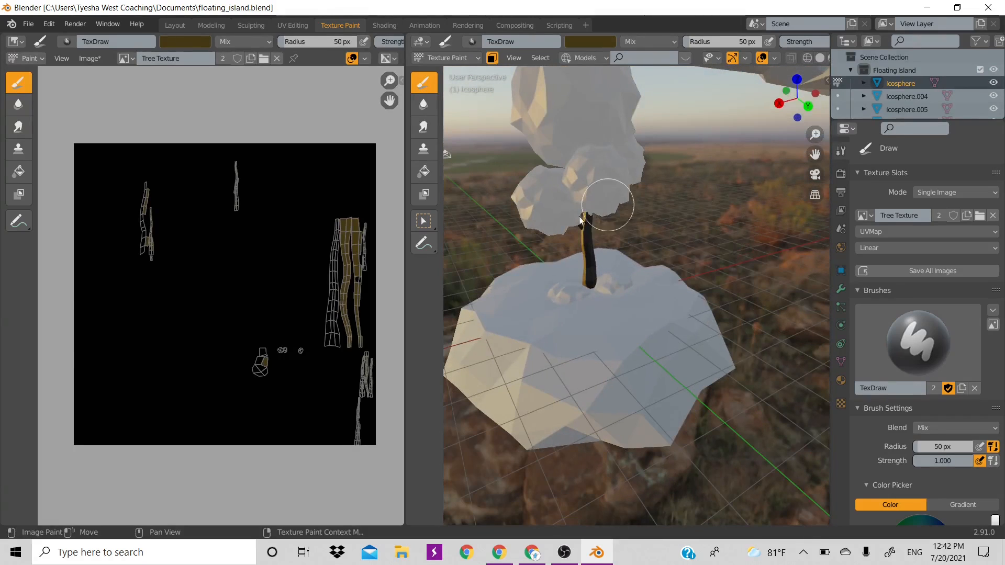
mouse_move(580, 238)
left_mouse_down()
mouse_move(575, 268)
mouse_move(566, 187)
left_mouse_up()
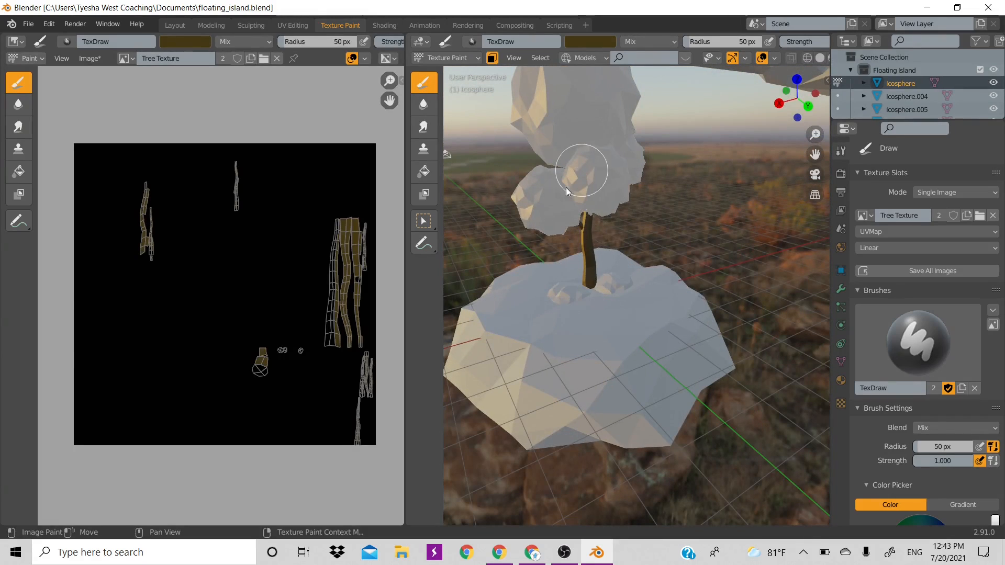
mouse_move(797, 102)
left_mouse_down()
mouse_move(654, 104)
mouse_move(806, 109)
mouse_move(733, 123)
left_mouse_up()
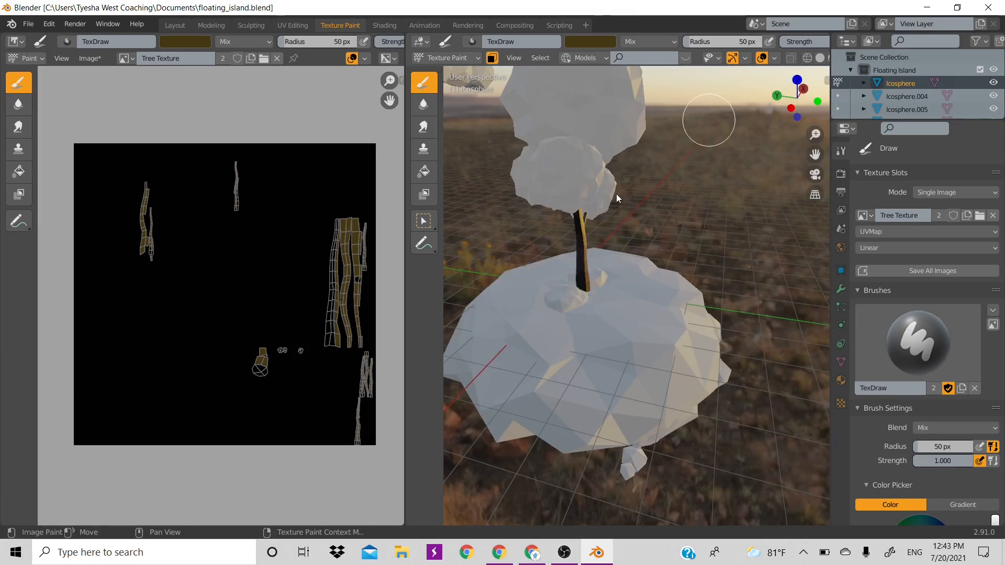
mouse_move(571, 255)
left_mouse_down()
mouse_move(585, 290)
mouse_move(583, 251)
left_mouse_up()
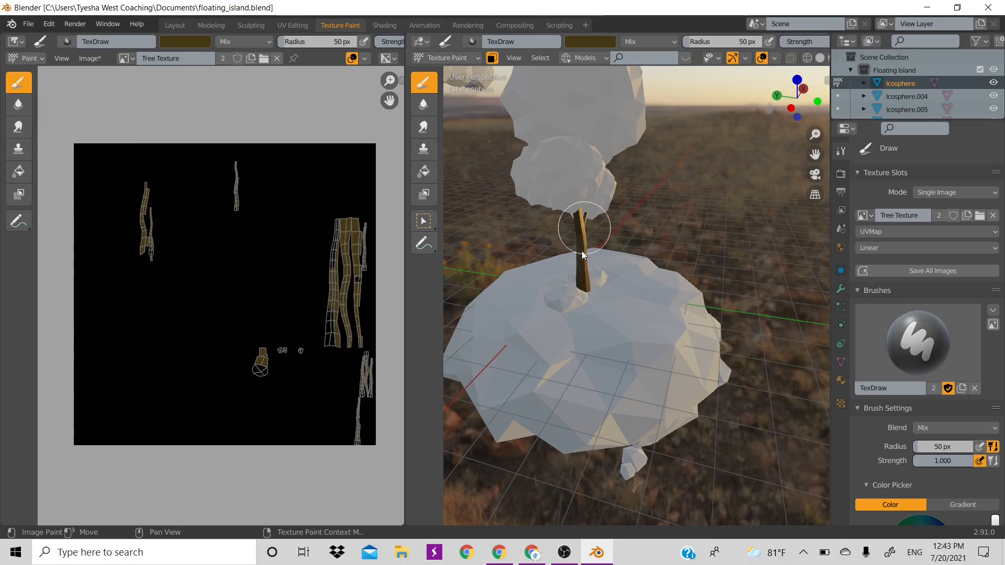
mouse_move(804, 107)
left_mouse_down()
mouse_move(769, 110)
mouse_move(723, 146)
left_mouse_up()
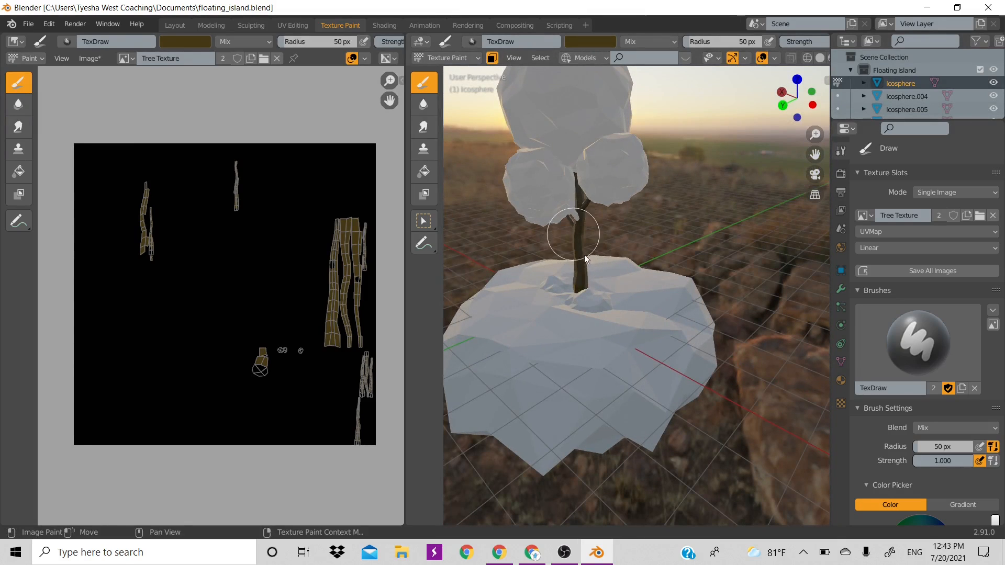
mouse_move(797, 99)
left_mouse_down()
mouse_move(782, 111)
mouse_move(769, 102)
mouse_move(774, 120)
left_mouse_up()
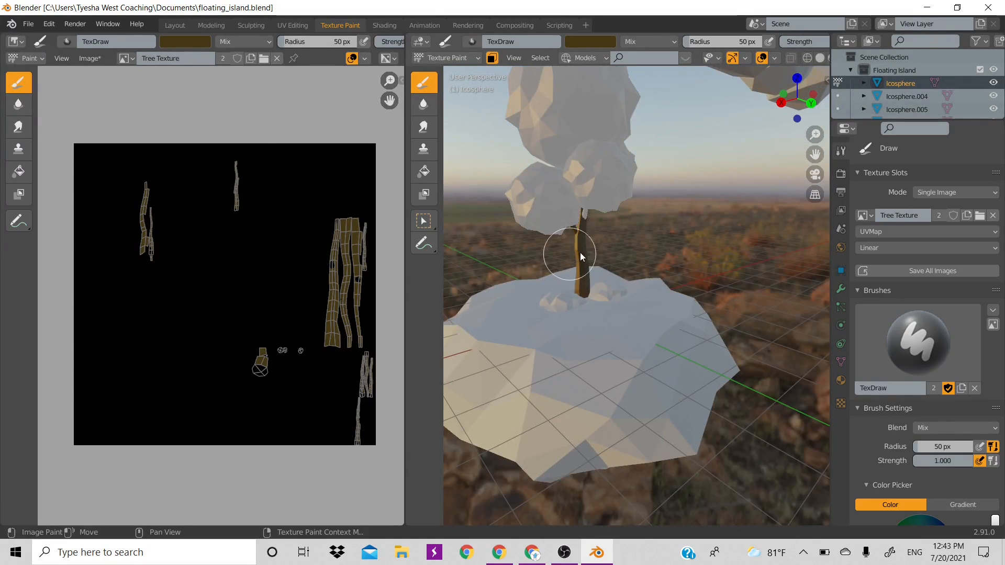
left_click_drag(581, 279, 579, 171)
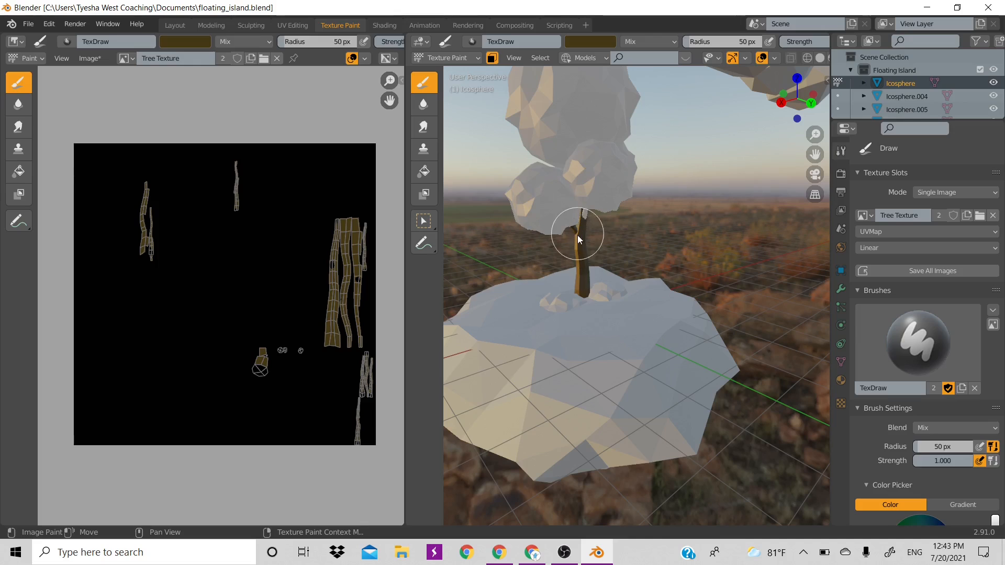
left_click_drag(781, 119, 749, 151)
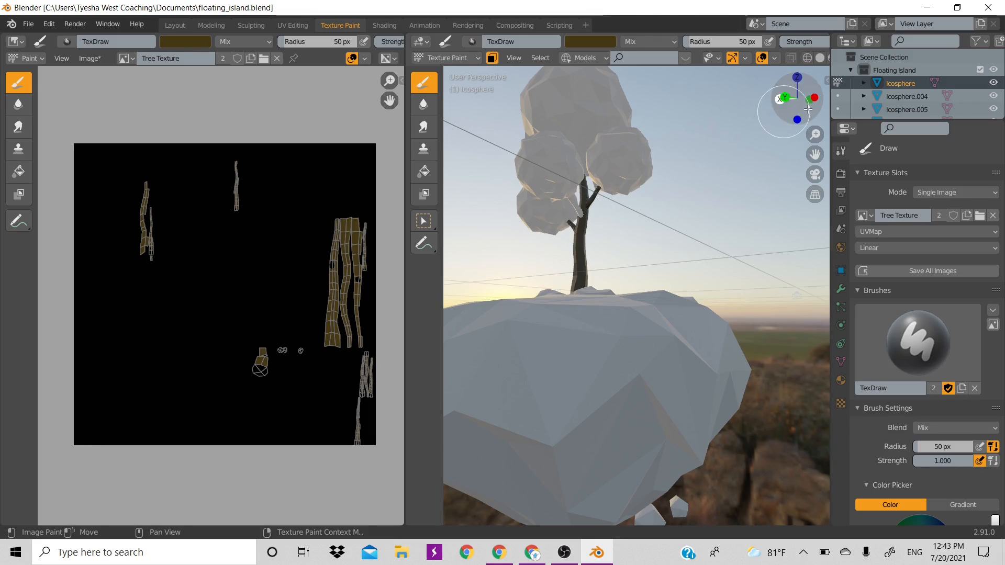
left_click_drag(796, 99, 529, 186)
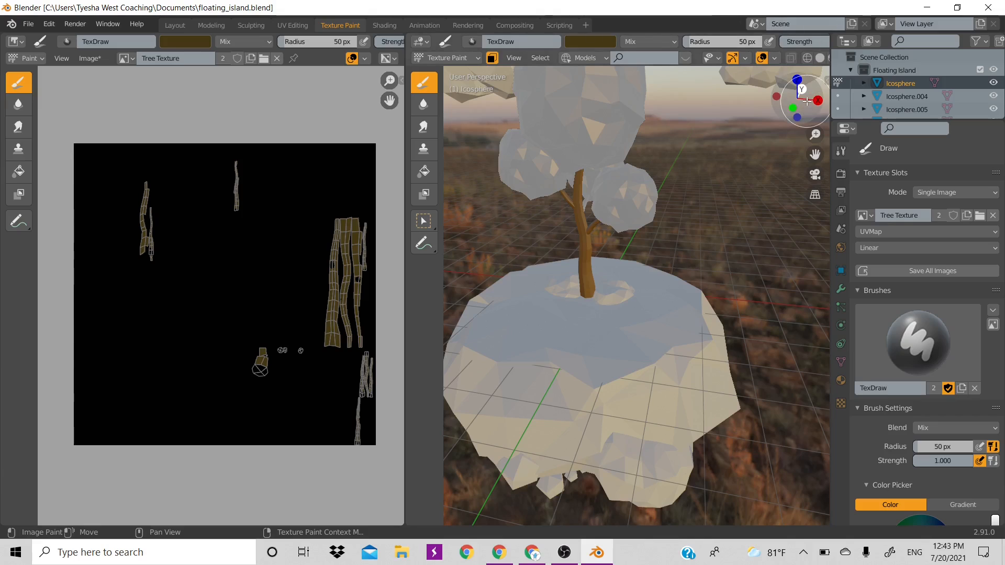
Step: In Edit Mode, add all linked faces of the unpainted third branch to the trunk selection and return to Texture Paint mode
left_click_drag(797, 97, 531, 124)
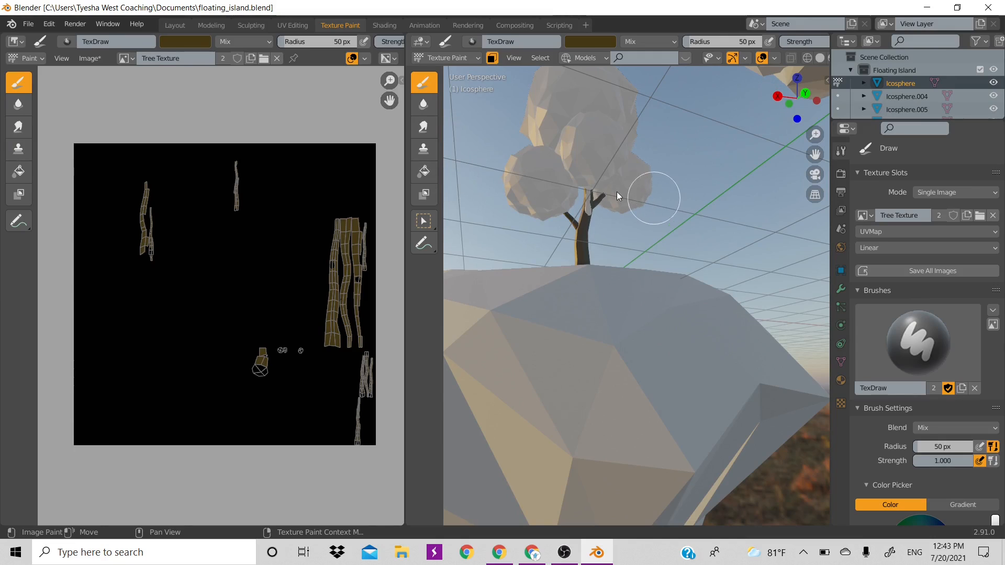
left_click_drag(808, 135, 765, 168)
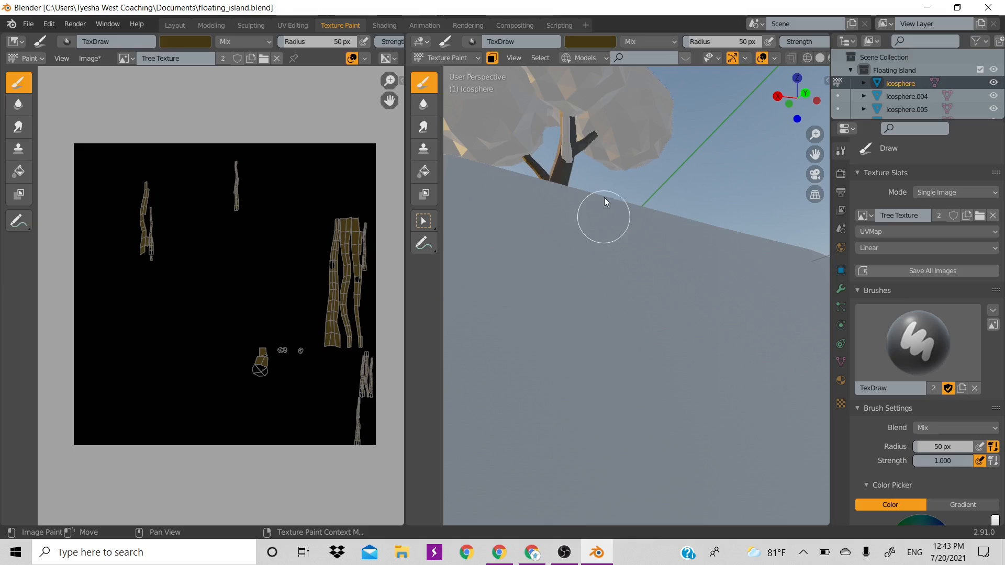
scroll(620, 240, "down", 5)
key("Tab")
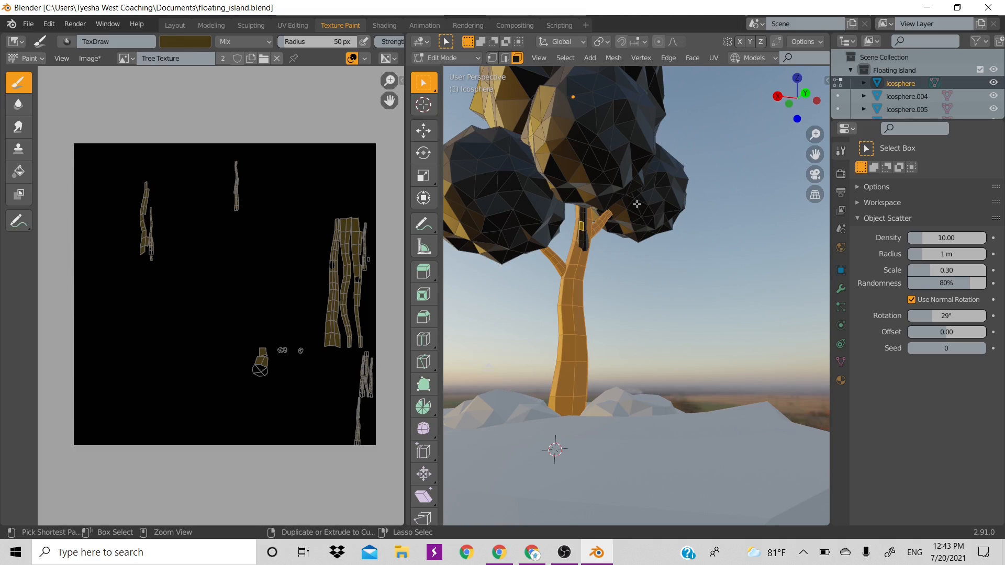
key("ctrl+l")
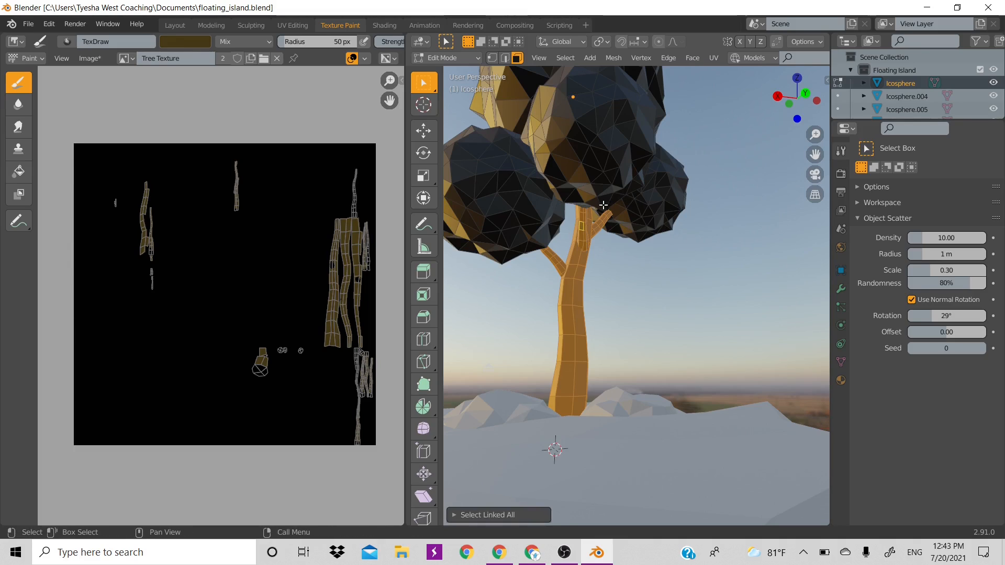
key("Tab")
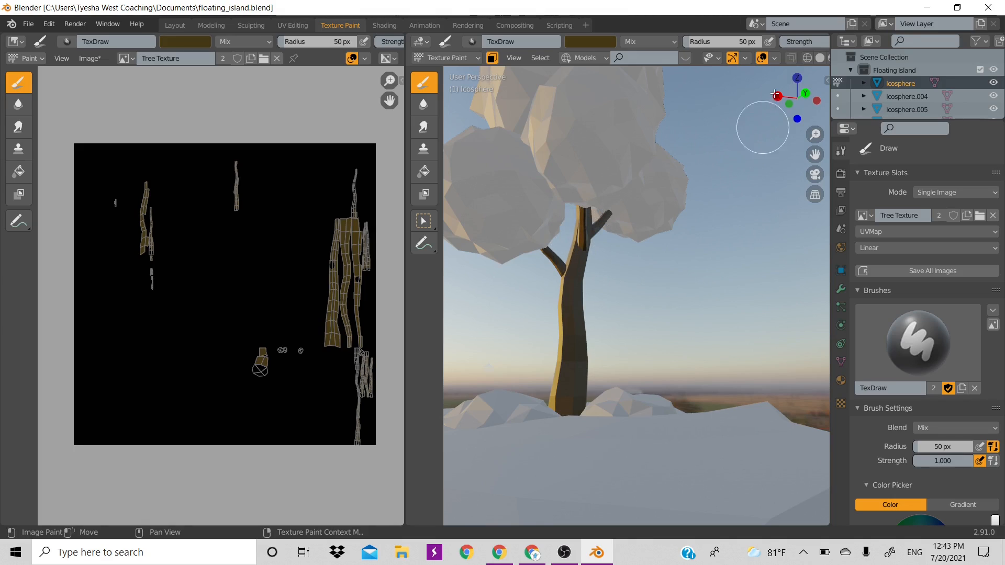
Step: Paint the newly added third branch dark brown from several sides of the tree
middle_click_drag(754, 147, 587, 205)
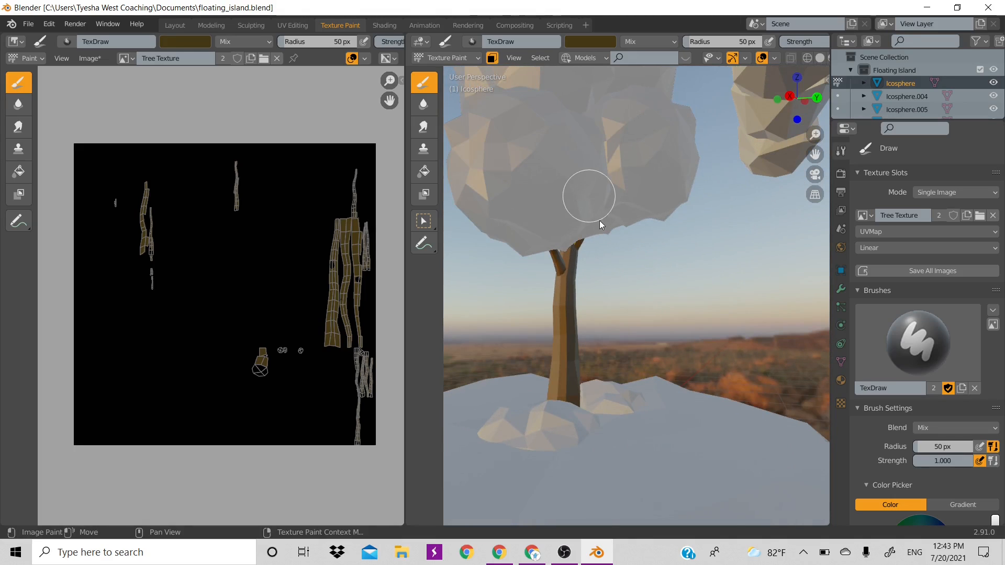
left_click_drag(797, 98, 576, 237)
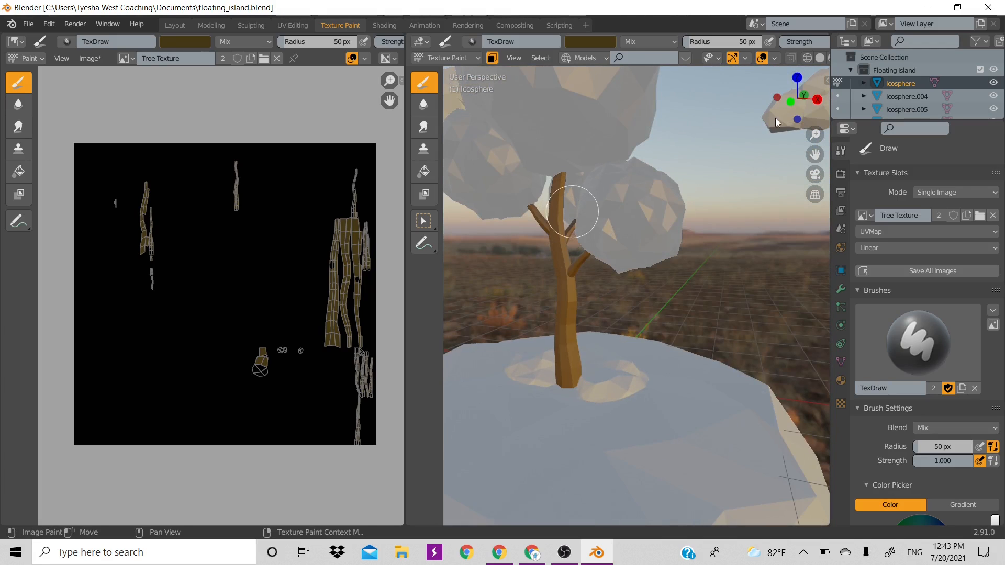
left_click_drag(774, 117, 612, 261)
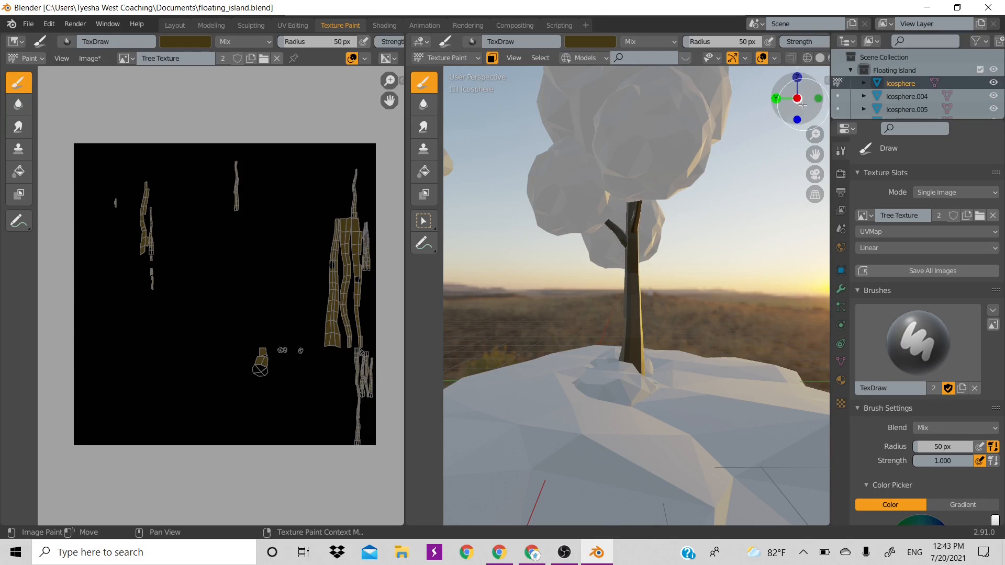
left_click_drag(797, 98, 764, 116)
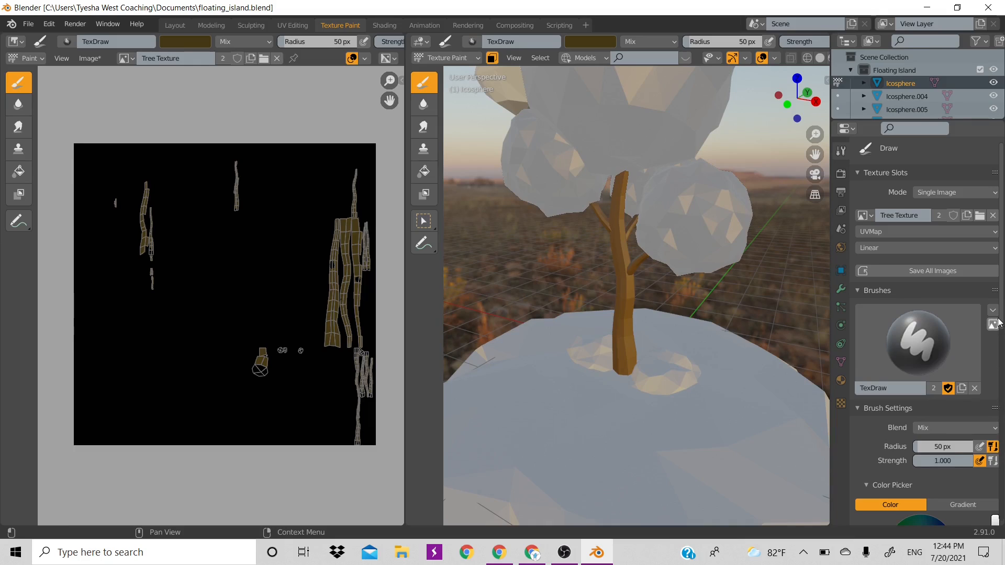
Step: Lighten the brush colour to a medium brown and paint lighter streaks up the trunk
scroll(997, 324, "down", 4)
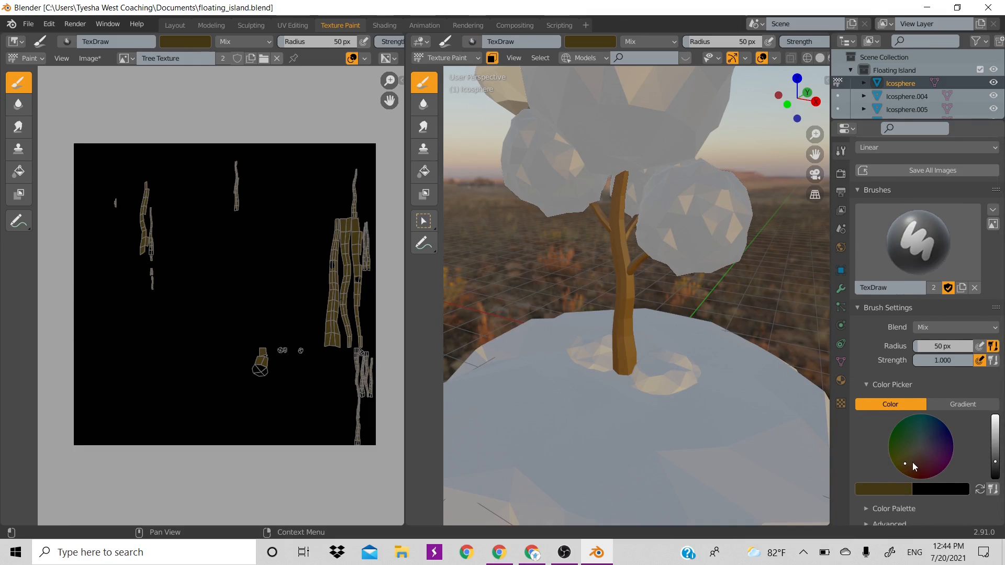
left_click_drag(995, 461, 995, 454)
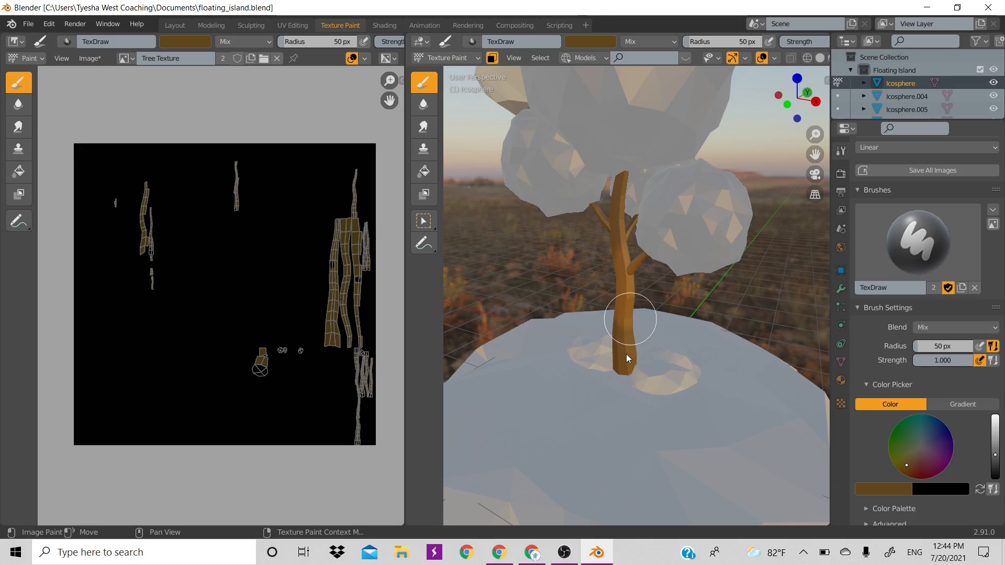
left_click_drag(627, 355, 624, 259)
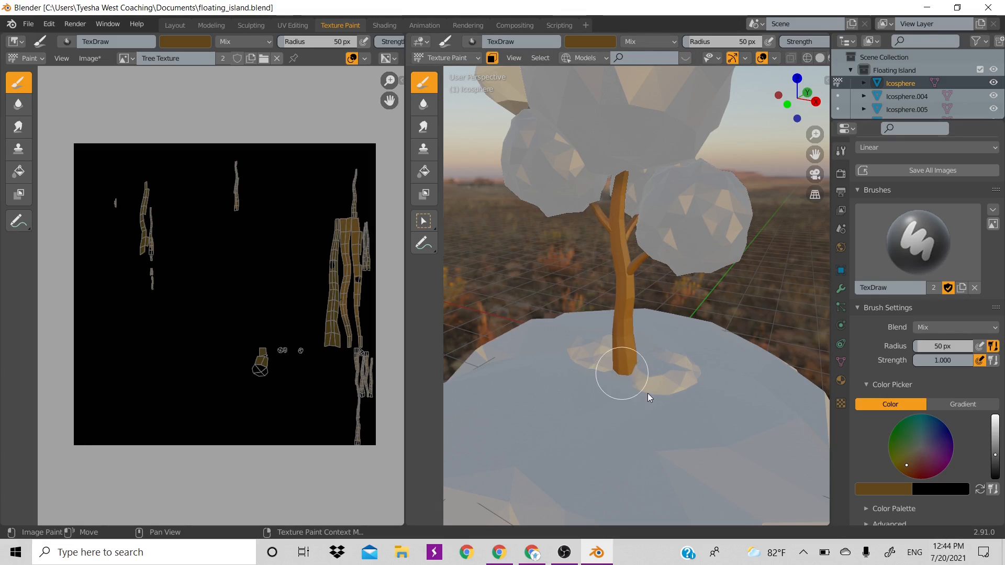
Step: Darken the brush colour to a deep brown and paint shading along the trunk and branches from several sides
left_click_drag(995, 455, 995, 464)
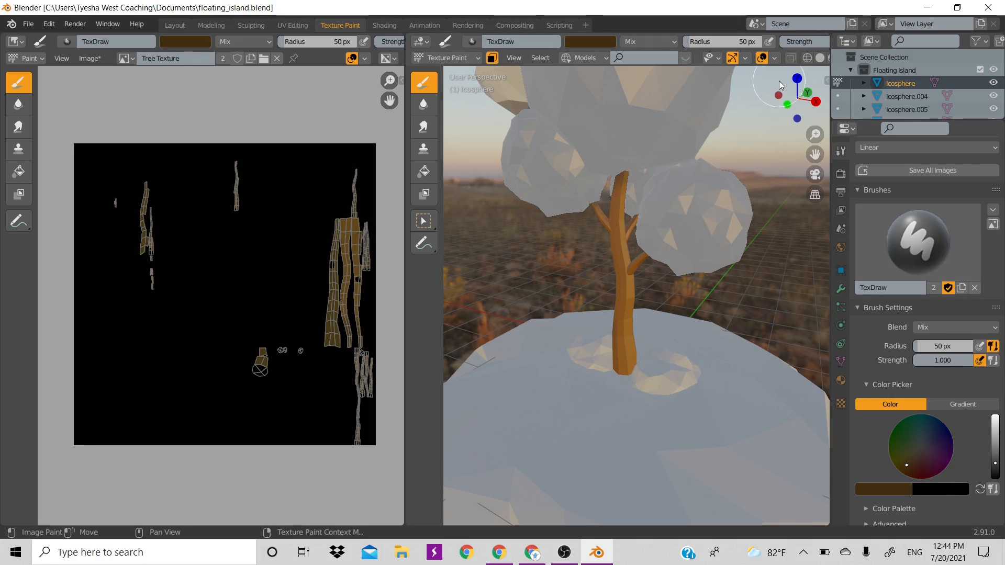
left_click_drag(797, 97, 654, 162)
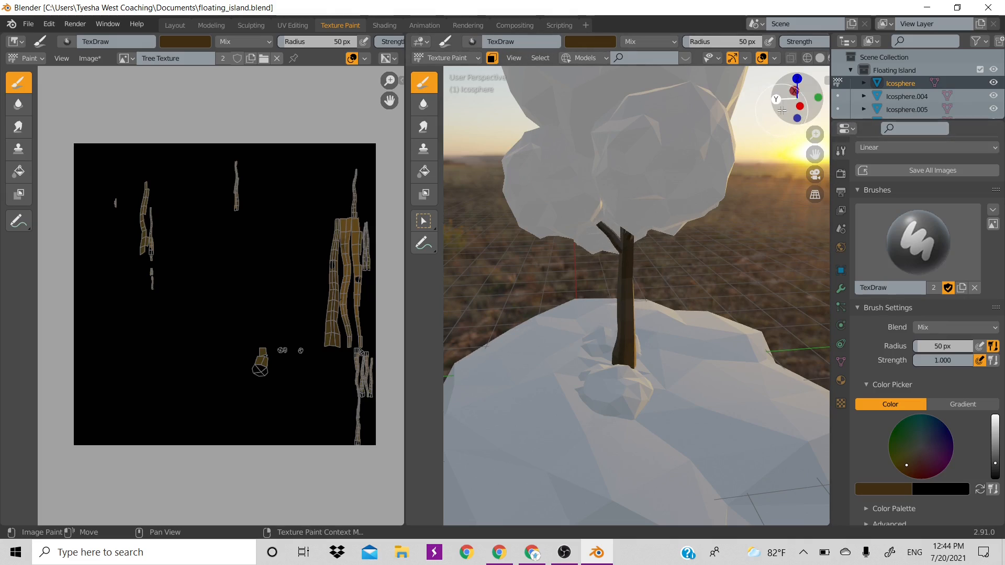
left_click_drag(782, 110, 708, 187)
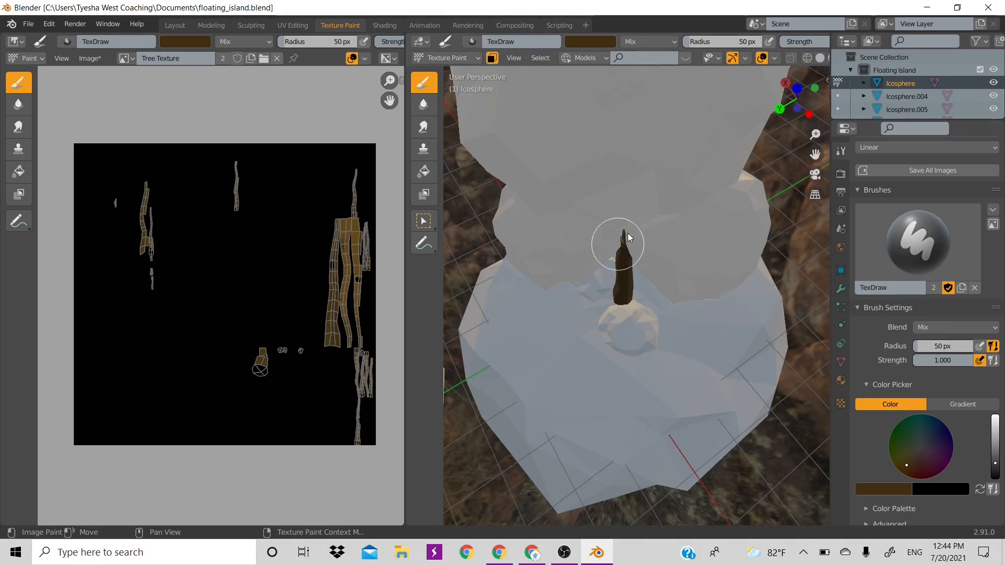
left_click_drag(774, 99, 728, 193)
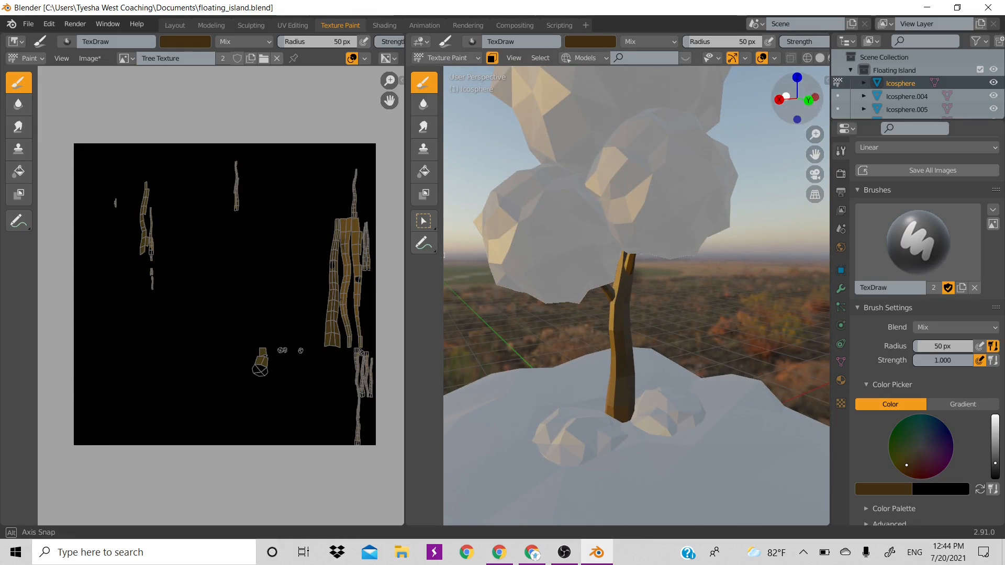
left_click_drag(785, 97, 745, 178)
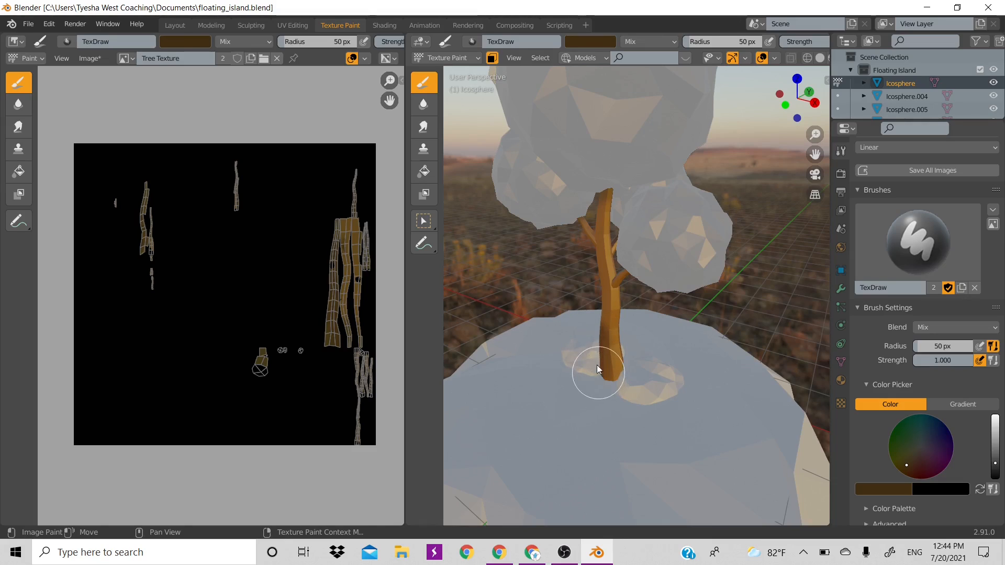
left_click_drag(597, 366, 590, 283)
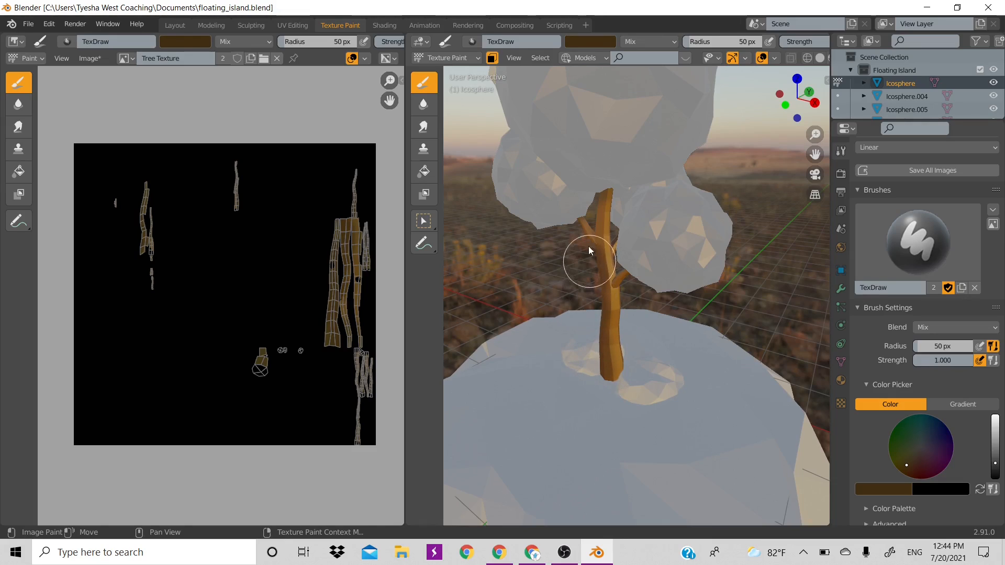
left_click_drag(585, 237, 582, 222)
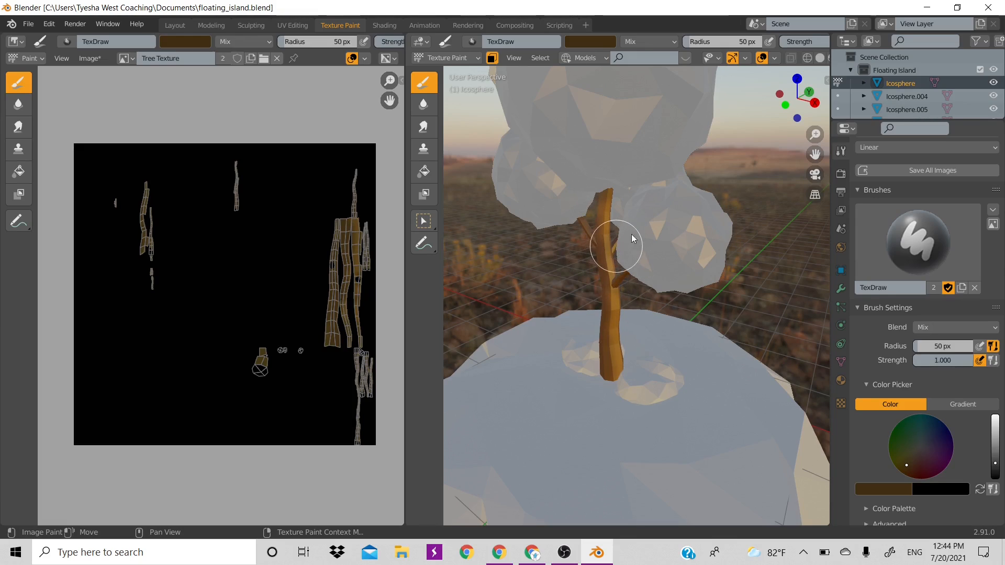
Step: Switch to Edit Mode and select only the linked faces of the tree's largest, uppermost foliage clump
mouse_move(785, 107)
left_mouse_down()
mouse_move(762, 145)
mouse_move(785, 88)
mouse_move(705, 96)
mouse_move(765, 105)
mouse_move(752, 98)
left_mouse_up()
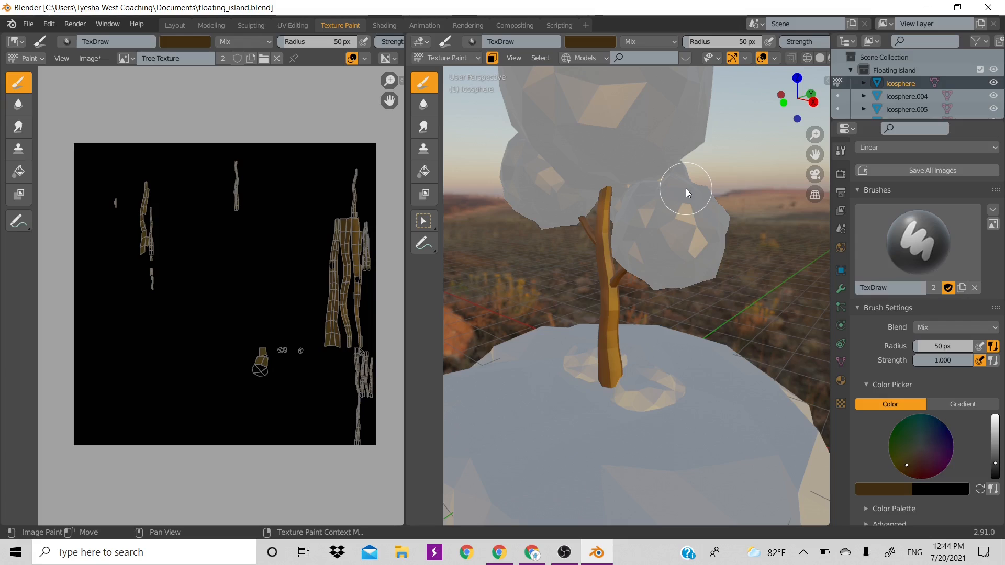
key("Tab")
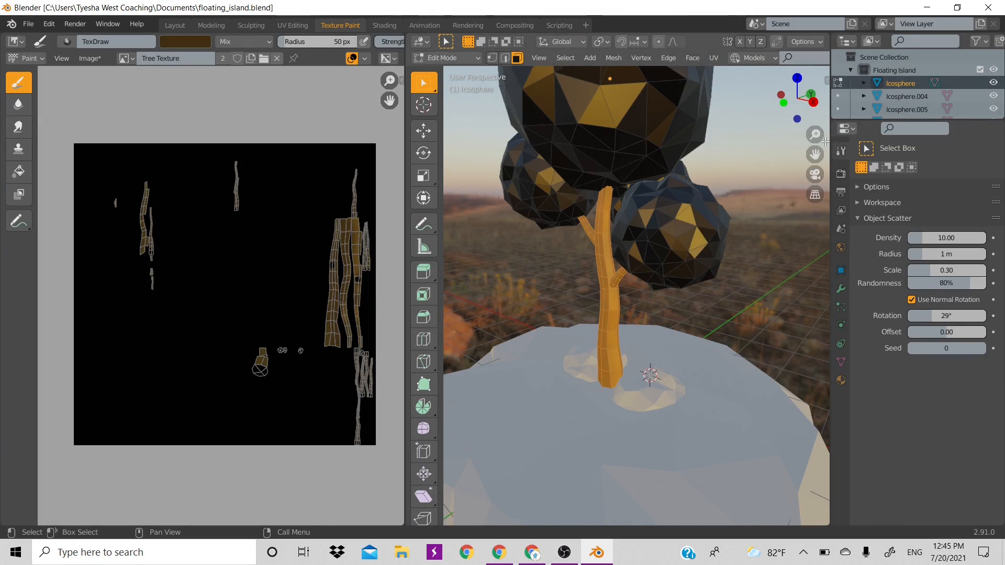
left_click_drag(815, 134, 815, 171)
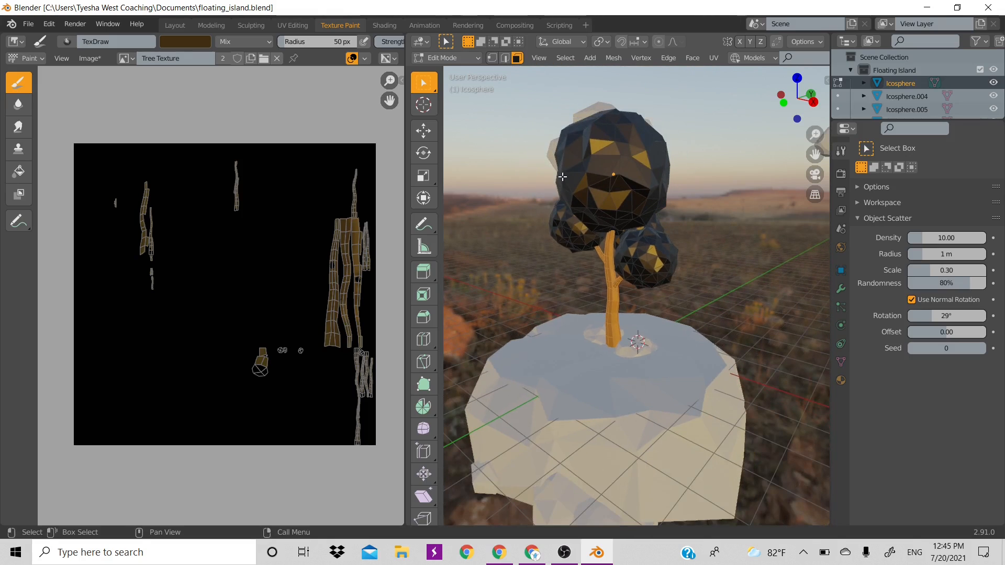
left_click(639, 159)
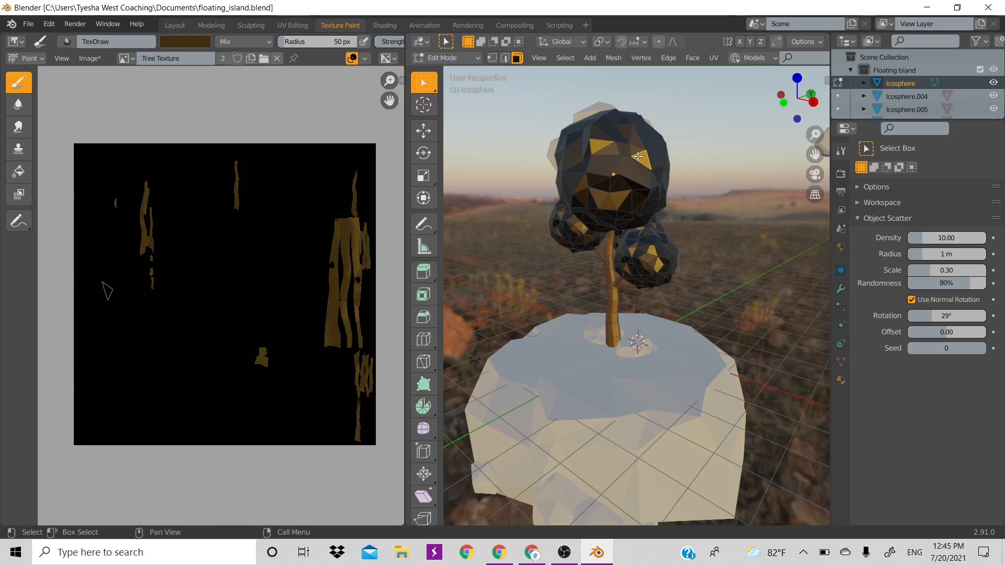
key("ctrl+l")
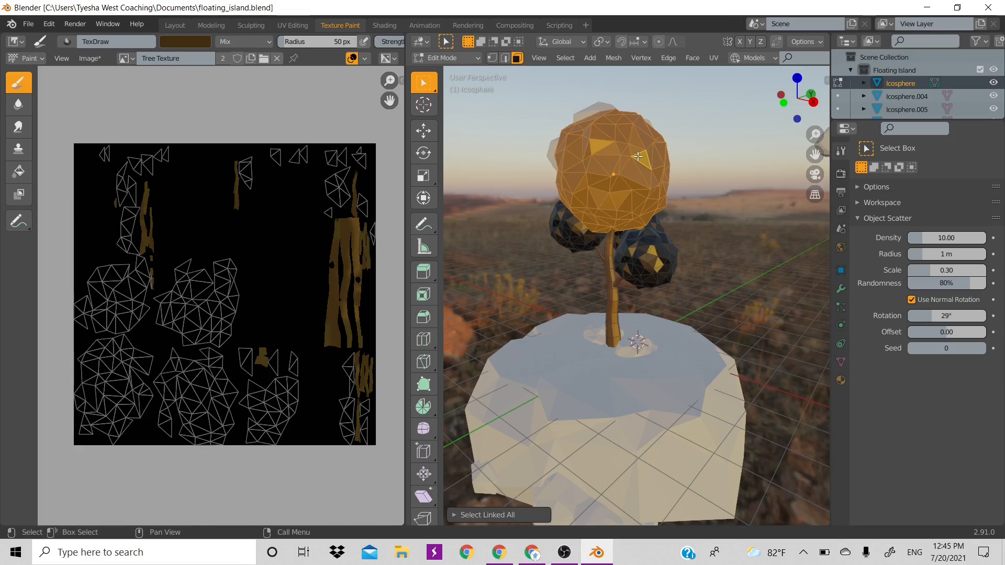
Step: Extend the face selection to the linked faces of all the tree's remaining foliage clumps, leaving the trunk and branches unselected
left_click(659, 253, "shift")
key("ctrl+l")
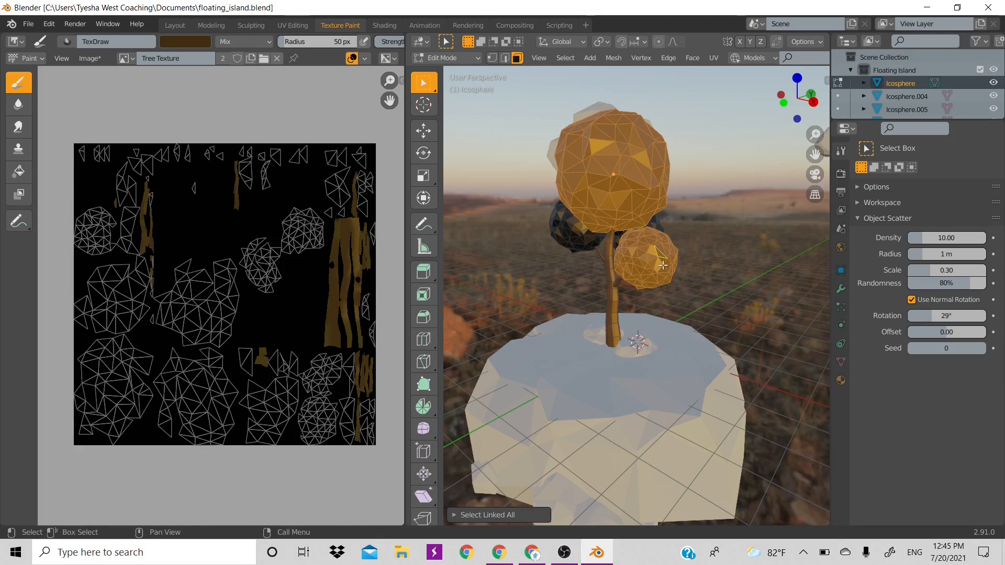
left_click(580, 239, "shift")
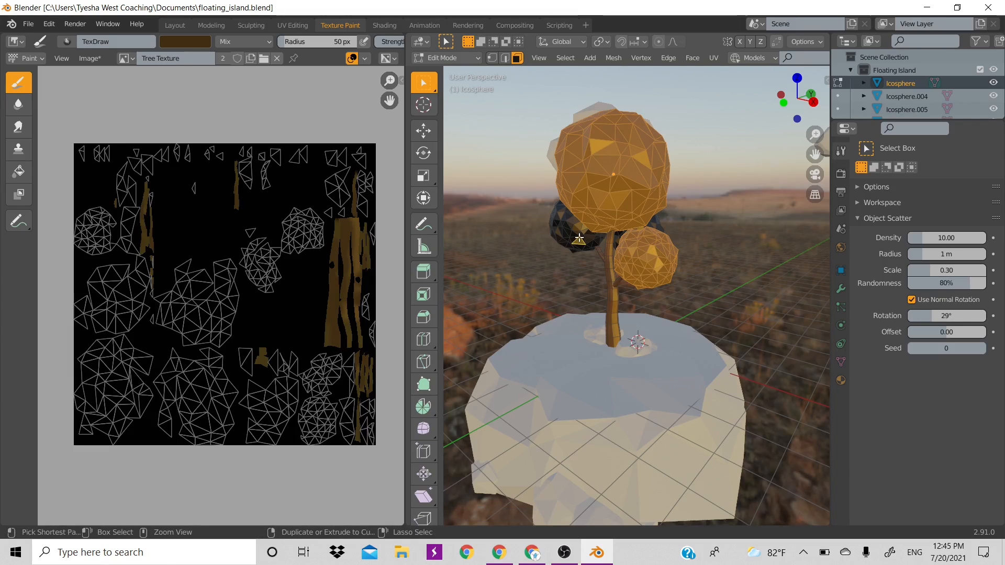
key("alt+a")
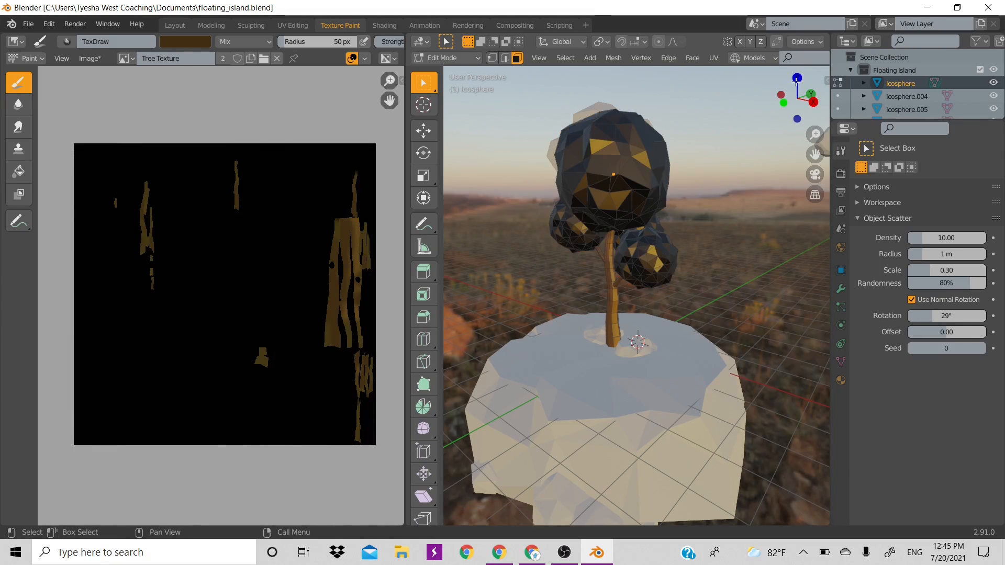
key("a")
left_click_drag(796, 79, 808, 92)
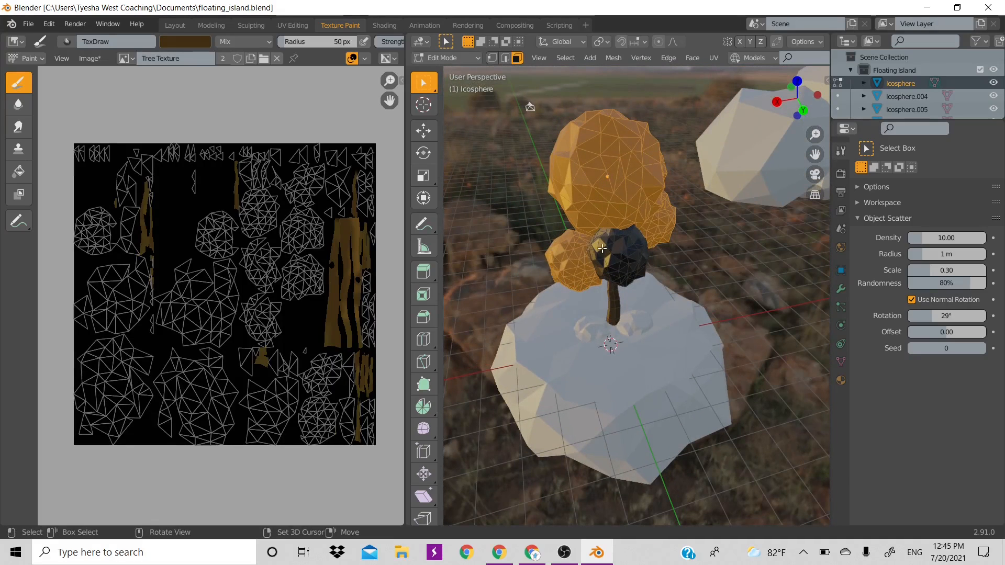
key("ctrl+l")
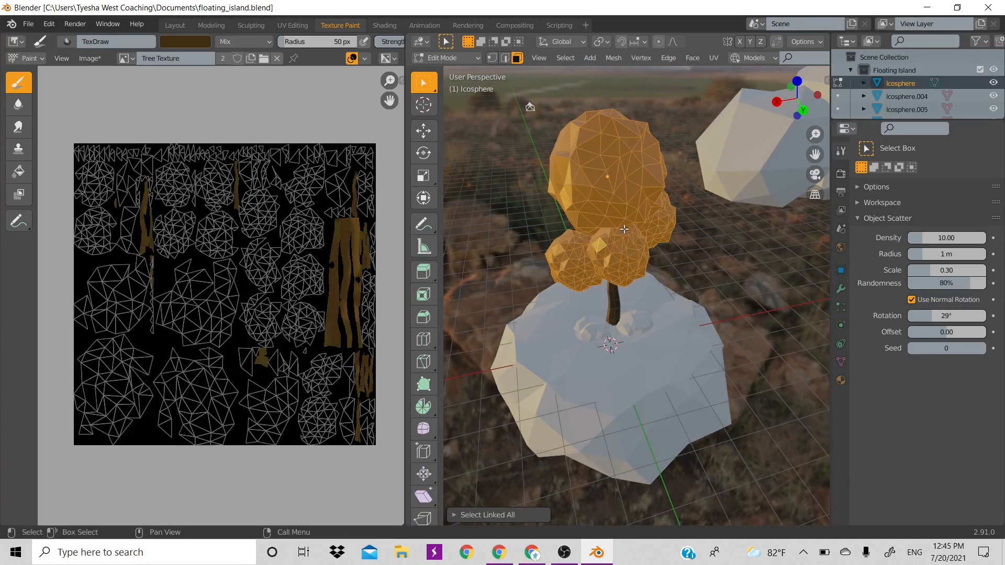
Step: Return to Texture Paint mode and set the brush colour to a medium dark green
key("Tab")
left_click_drag(796, 93, 823, 117)
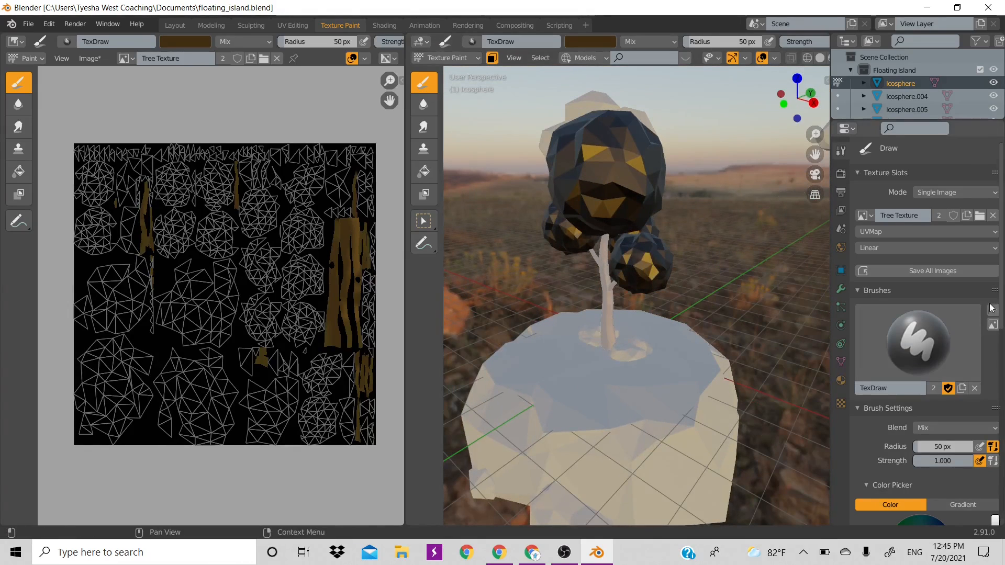
scroll(998, 299, "down", 8)
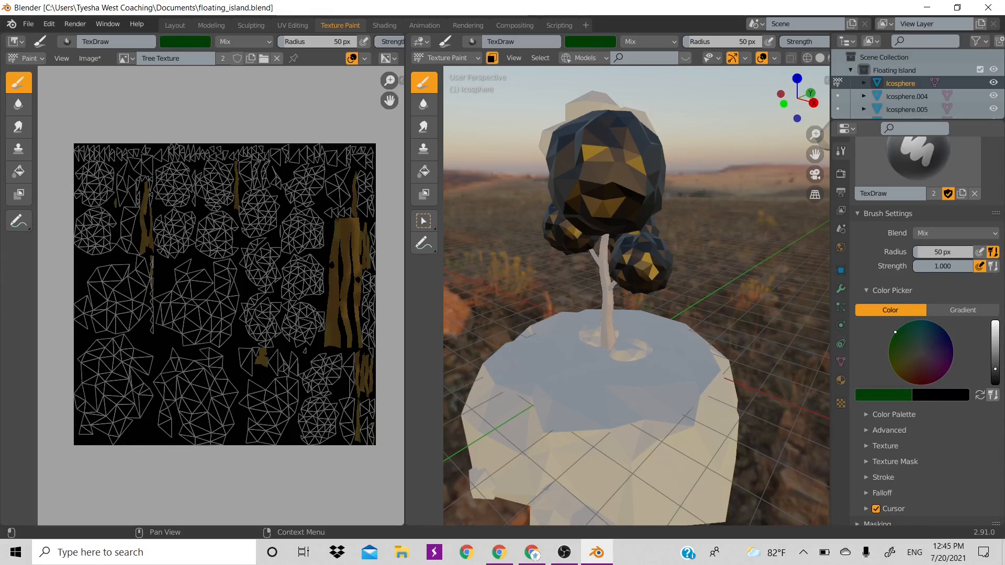
mouse_move(996, 365)
left_mouse_down()
mouse_move(995, 351)
mouse_move(995, 361)
left_mouse_up()
Step: Paint the front of the large foliage clump and the two smaller clumps beneath it green
mouse_move(649, 152)
left_mouse_down()
mouse_move(622, 173)
mouse_move(614, 206)
mouse_move(590, 156)
mouse_move(573, 206)
mouse_move(574, 247)
mouse_move(560, 202)
mouse_move(626, 164)
mouse_move(634, 191)
left_mouse_up()
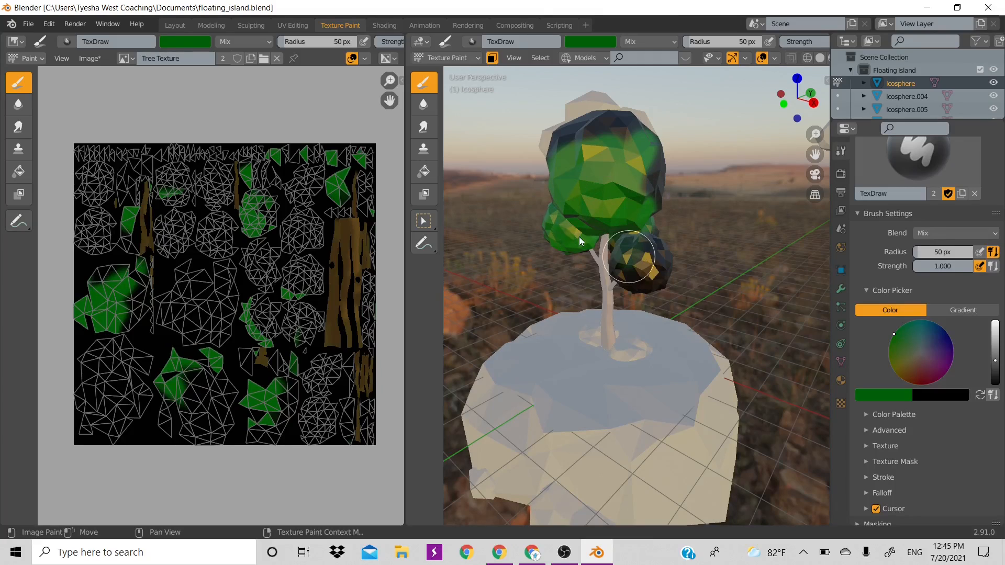
mouse_move(579, 236)
left_mouse_down()
mouse_move(645, 247)
mouse_move(639, 267)
left_mouse_up()
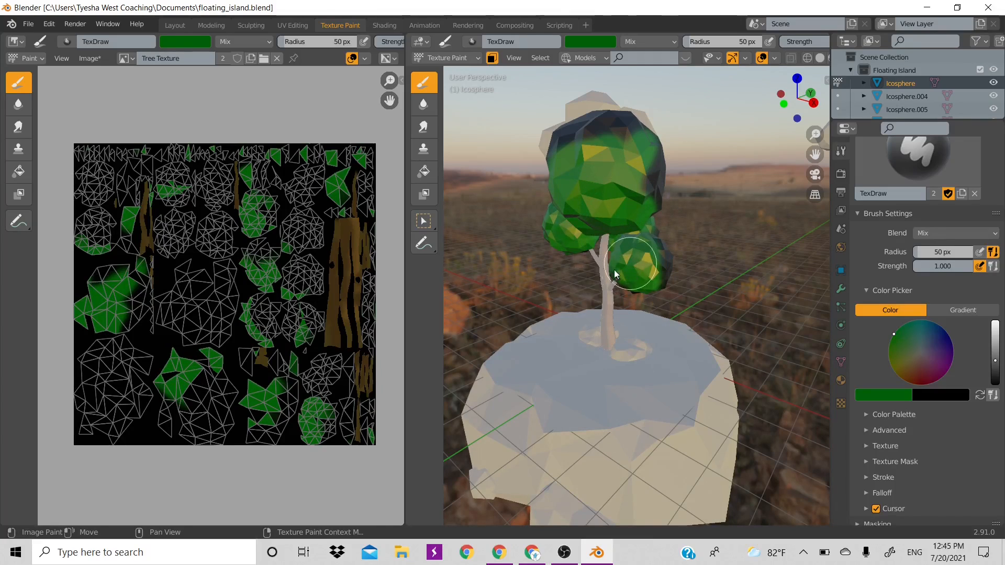
mouse_move(651, 205)
left_mouse_down()
mouse_move(636, 118)
mouse_move(649, 231)
left_mouse_up()
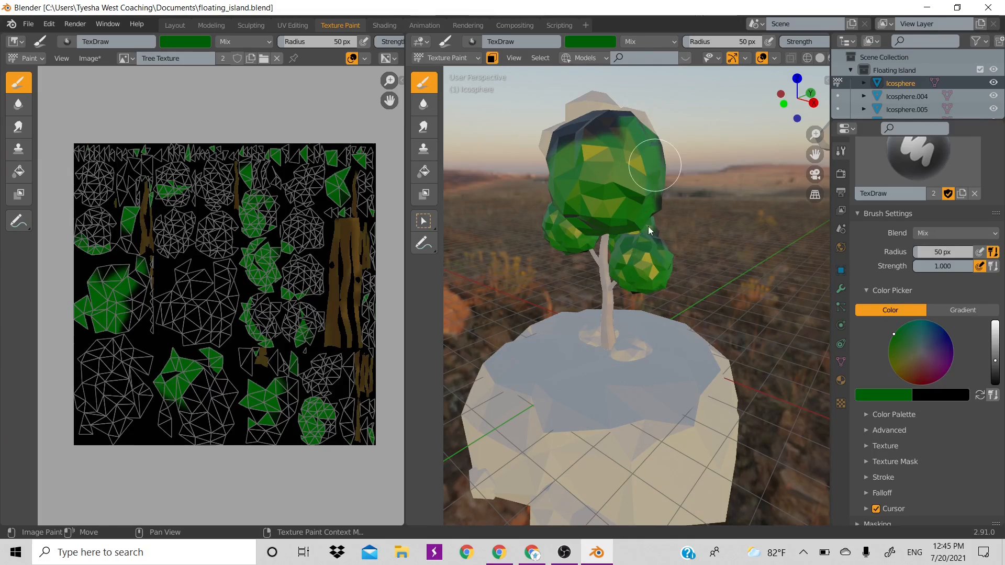
mouse_move(637, 194)
left_mouse_down()
mouse_move(587, 132)
mouse_move(611, 121)
mouse_move(600, 130)
left_mouse_up()
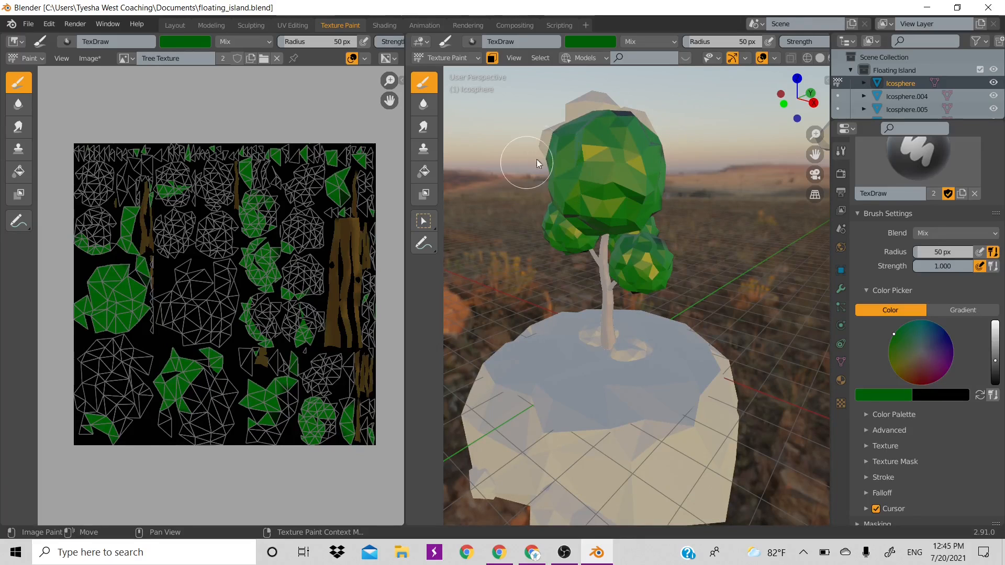
Step: Orbit around the tree and paint the side and upper faces of the foliage clumps green
middle_click_drag(756, 94, 631, 124)
mouse_move(636, 305)
left_mouse_down()
mouse_move(614, 129)
mouse_move(601, 119)
left_mouse_up()
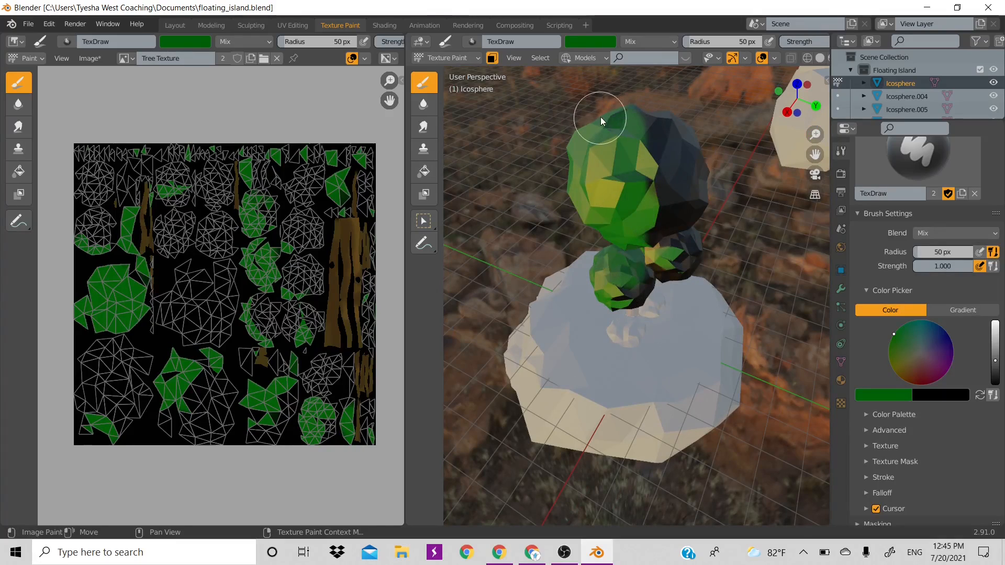
mouse_move(661, 181)
left_mouse_down()
mouse_move(645, 160)
mouse_move(611, 266)
mouse_move(672, 312)
left_mouse_up()
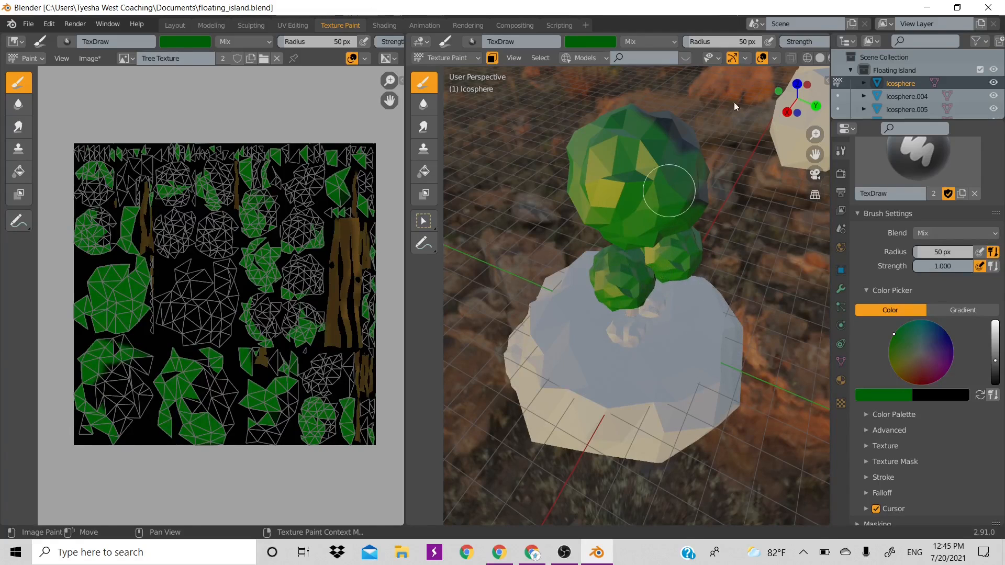
left_click_drag(797, 102, 820, 101)
mouse_move(731, 237)
left_mouse_down()
mouse_move(736, 170)
mouse_move(696, 126)
mouse_move(662, 172)
mouse_move(683, 213)
mouse_move(753, 183)
mouse_move(754, 235)
mouse_move(740, 238)
mouse_move(763, 272)
mouse_move(709, 245)
mouse_move(677, 281)
mouse_move(719, 328)
left_mouse_up()
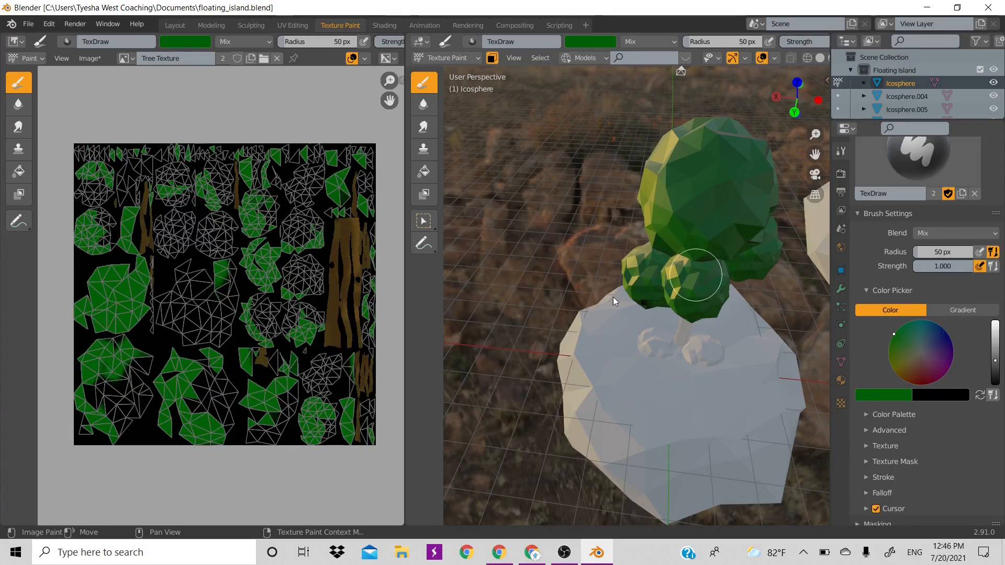
mouse_move(644, 304)
left_mouse_down()
mouse_move(662, 206)
mouse_move(775, 117)
mouse_move(898, 75)
left_mouse_up()
left_click_drag(743, 201, 723, 226)
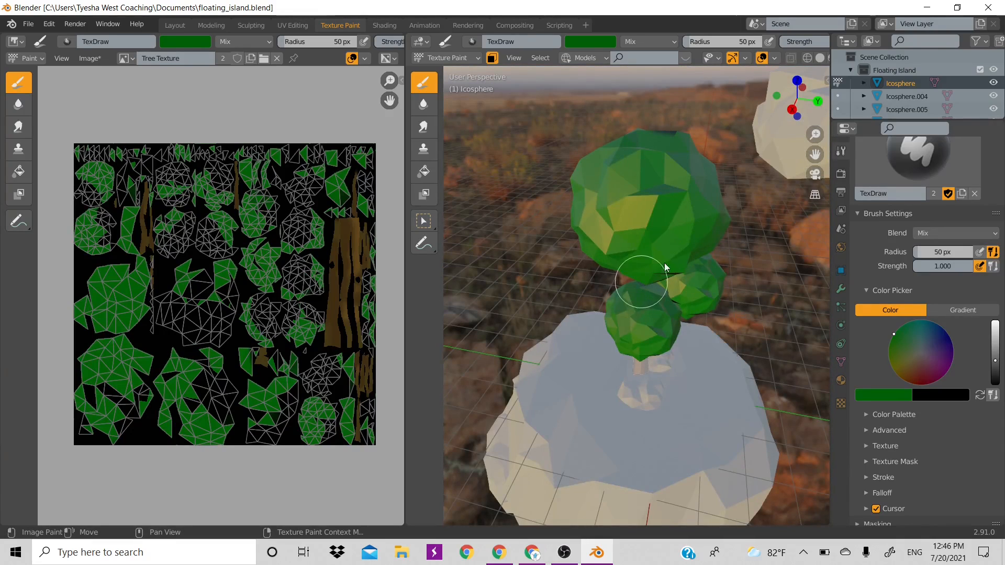
Step: Paint the undersides and shaded gaps of the foliage clumps green from several low angles
left_click_drag(793, 108, 794, 48)
mouse_move(683, 277)
left_mouse_down()
mouse_move(672, 299)
mouse_move(588, 291)
mouse_move(648, 423)
mouse_move(636, 401)
left_mouse_up()
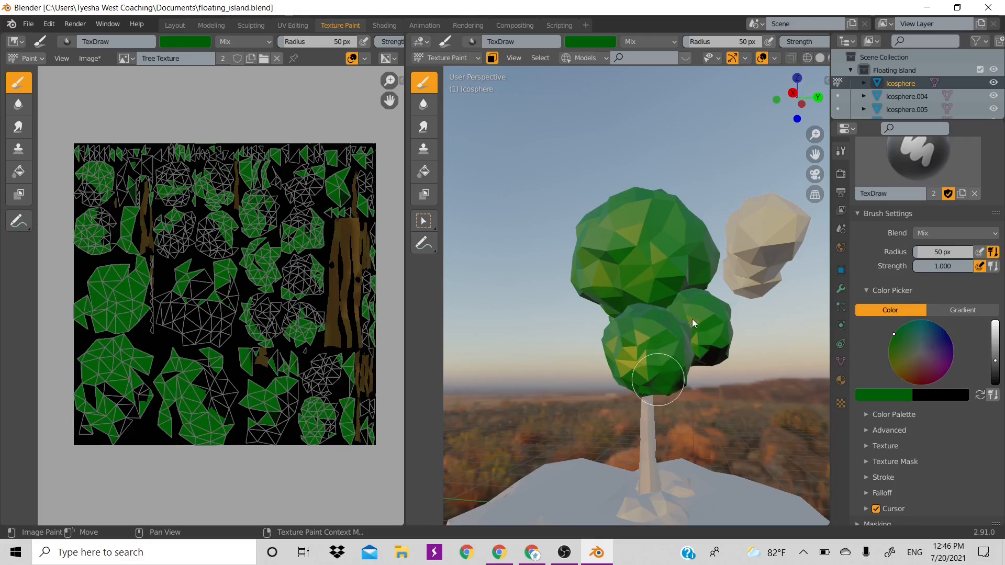
left_click_drag(795, 115, 699, 116)
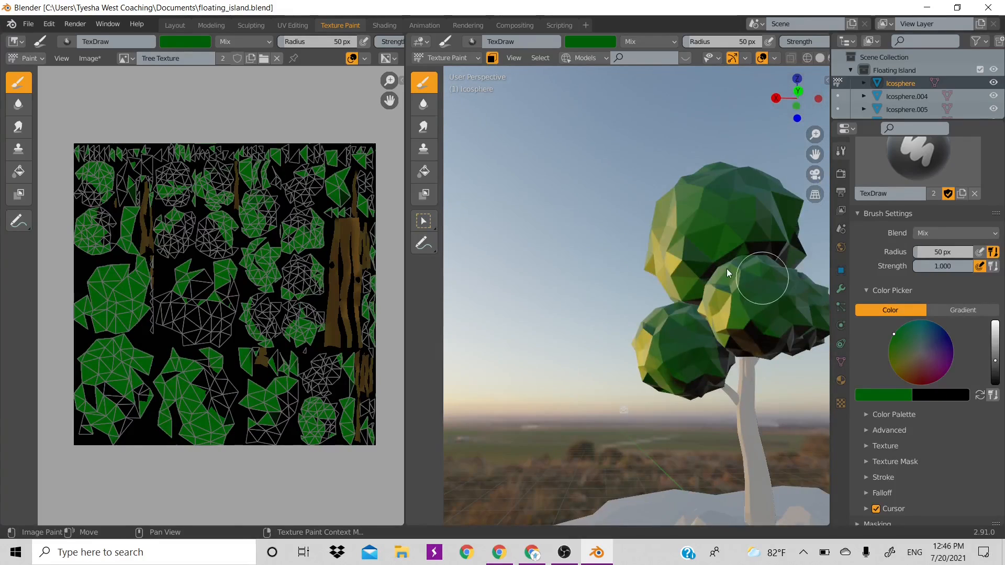
mouse_move(724, 239)
left_mouse_down()
mouse_move(662, 266)
mouse_move(775, 237)
mouse_move(778, 255)
mouse_move(815, 245)
left_mouse_up()
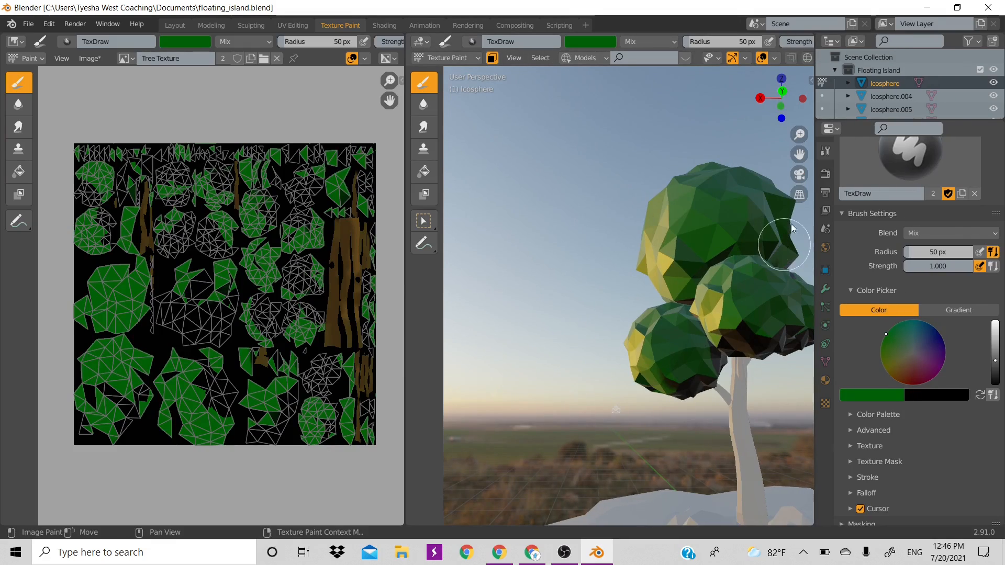
mouse_move(734, 251)
left_mouse_down()
mouse_move(716, 247)
mouse_move(694, 271)
mouse_move(687, 310)
left_mouse_up()
left_click_drag(754, 312, 748, 333)
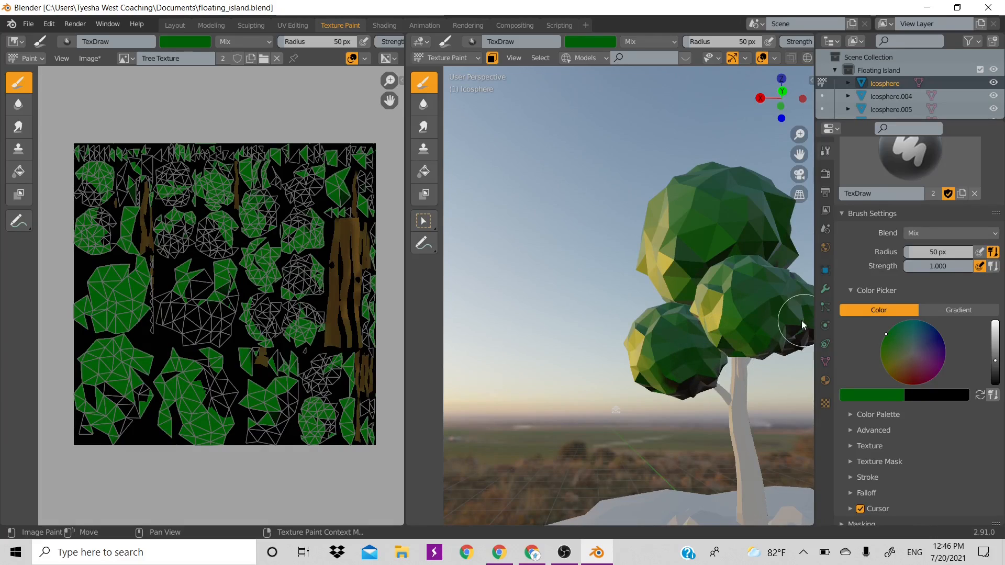
mouse_move(789, 333)
left_mouse_down()
mouse_move(680, 385)
mouse_move(711, 383)
left_mouse_up()
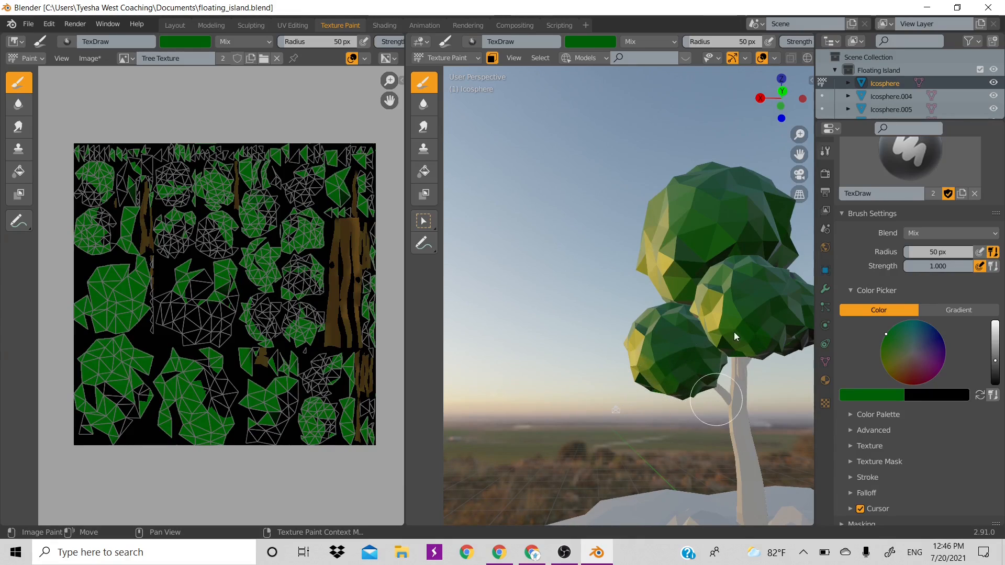
mouse_move(775, 97)
left_mouse_down()
mouse_move(774, 254)
mouse_move(747, 280)
mouse_move(745, 225)
mouse_move(777, 236)
left_mouse_up()
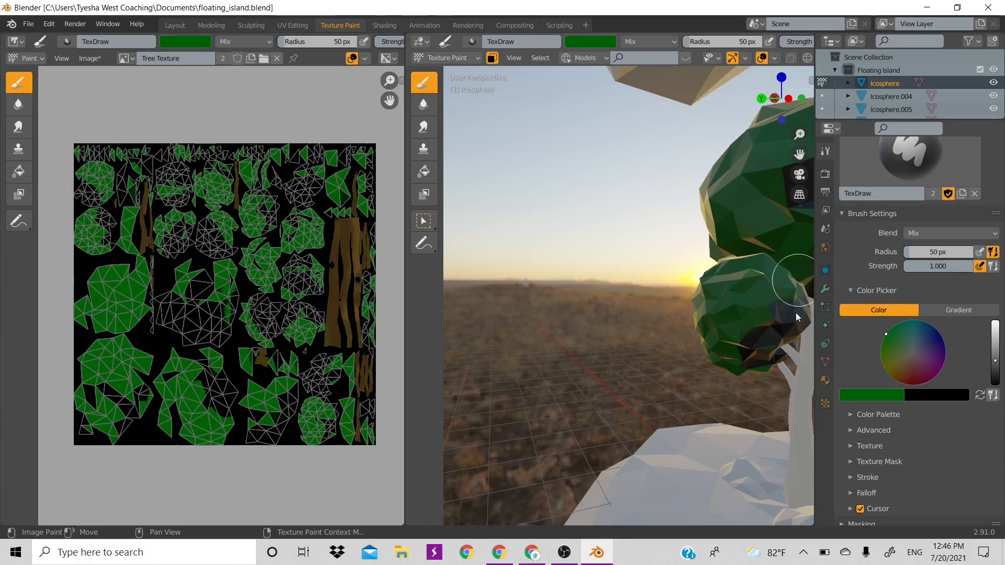
mouse_move(795, 312)
left_mouse_down()
mouse_move(759, 341)
mouse_move(767, 303)
mouse_move(792, 336)
mouse_move(747, 386)
mouse_move(740, 307)
left_mouse_up()
Step: Enlarge the brush radius to 137 px and paint the unpainted back of the large clump and the clumps below it green
mouse_move(780, 90)
left_mouse_down()
mouse_move(766, 107)
mouse_move(796, 97)
left_mouse_up()
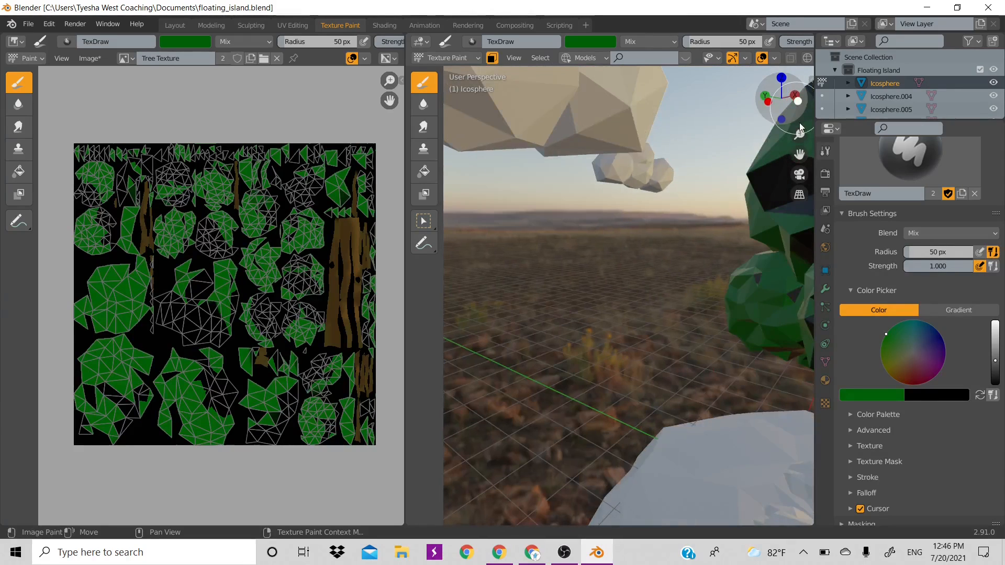
mouse_move(800, 155)
left_mouse_down()
mouse_move(570, 144)
mouse_move(696, 152)
mouse_move(699, 174)
mouse_move(652, 187)
left_mouse_up()
scroll(711, 156, "down", 2)
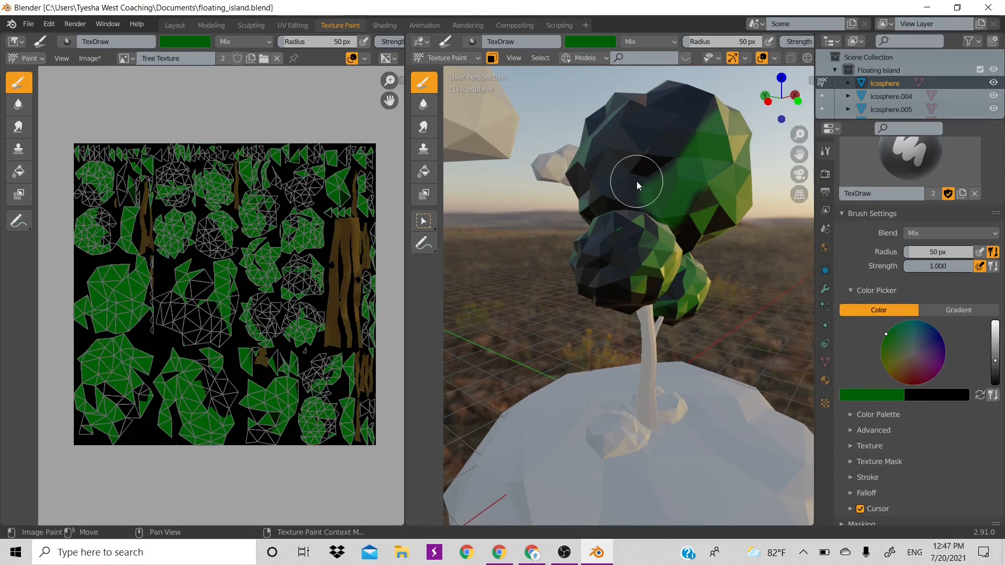
key("f")
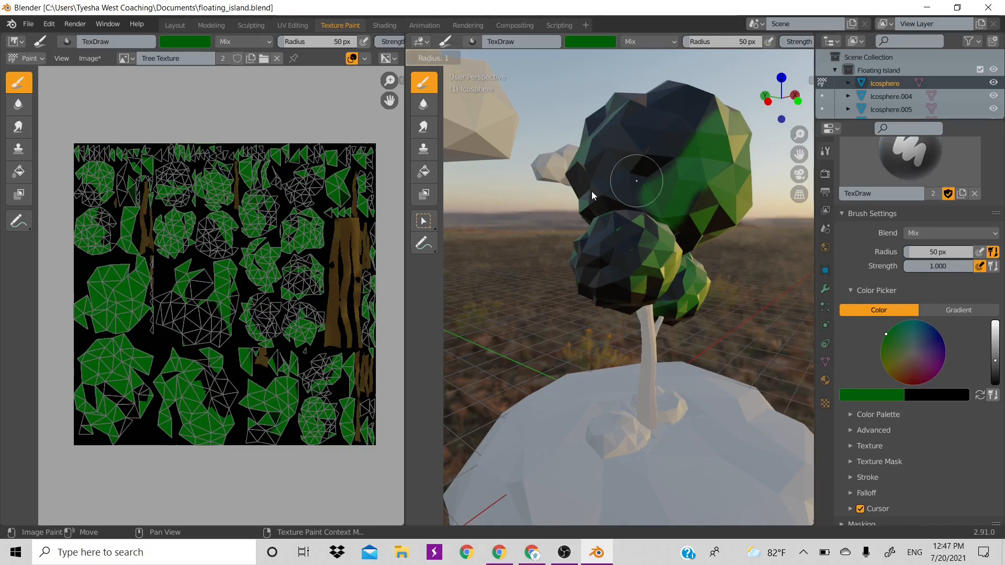
left_click(681, 203)
mouse_move(671, 187)
left_mouse_down()
mouse_move(642, 160)
mouse_move(620, 183)
mouse_move(607, 172)
mouse_move(582, 178)
mouse_move(579, 153)
mouse_move(594, 224)
mouse_move(654, 233)
left_mouse_up()
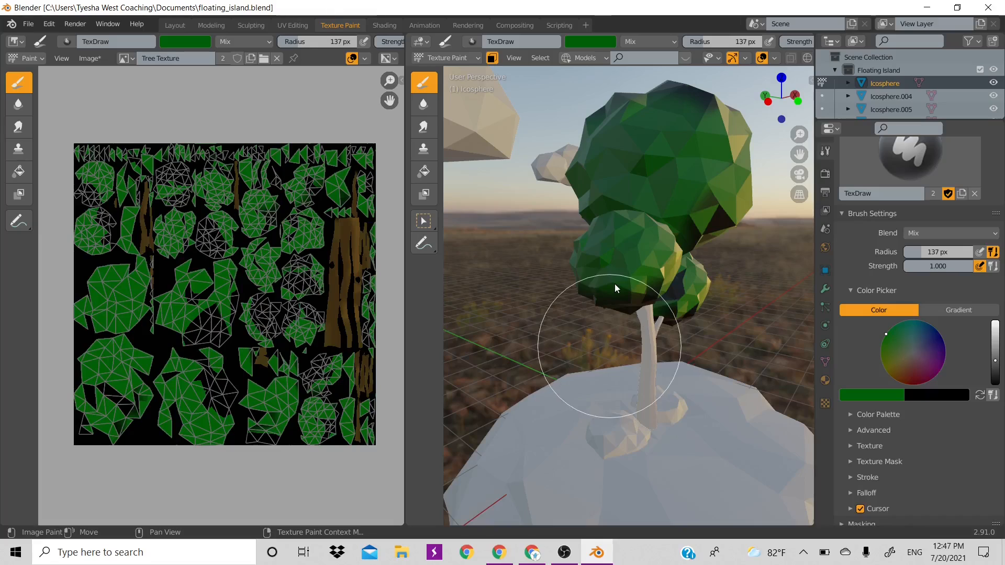
mouse_move(615, 284)
left_mouse_down()
mouse_move(679, 271)
mouse_move(668, 312)
mouse_move(649, 297)
mouse_move(701, 163)
mouse_move(727, 180)
mouse_move(722, 204)
mouse_move(665, 149)
mouse_move(677, 105)
mouse_move(669, 162)
left_mouse_up()
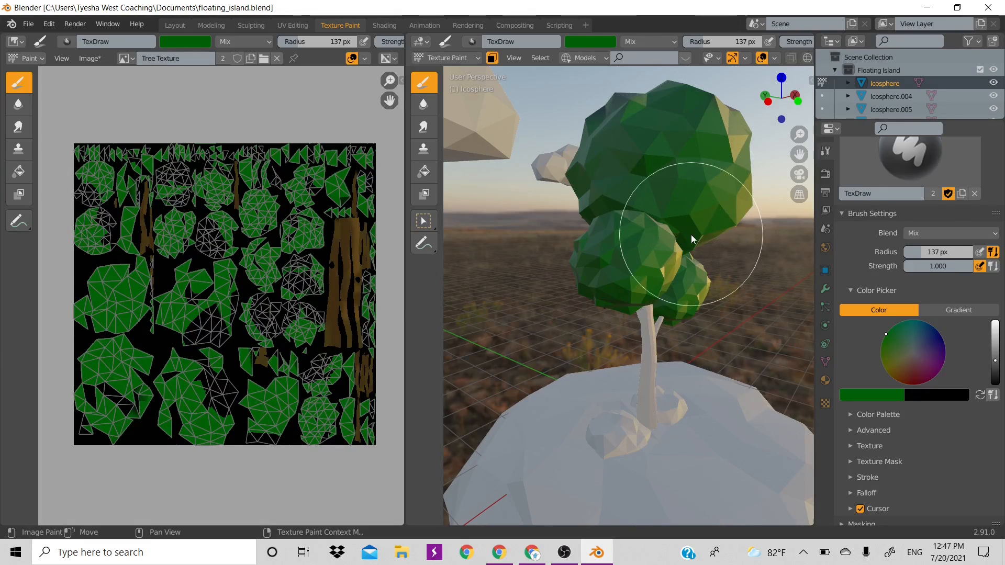
Step: Reduce the brush radius to 76 px and touch up the foliage with green from above and around the tree
key("f")
left_click(712, 169)
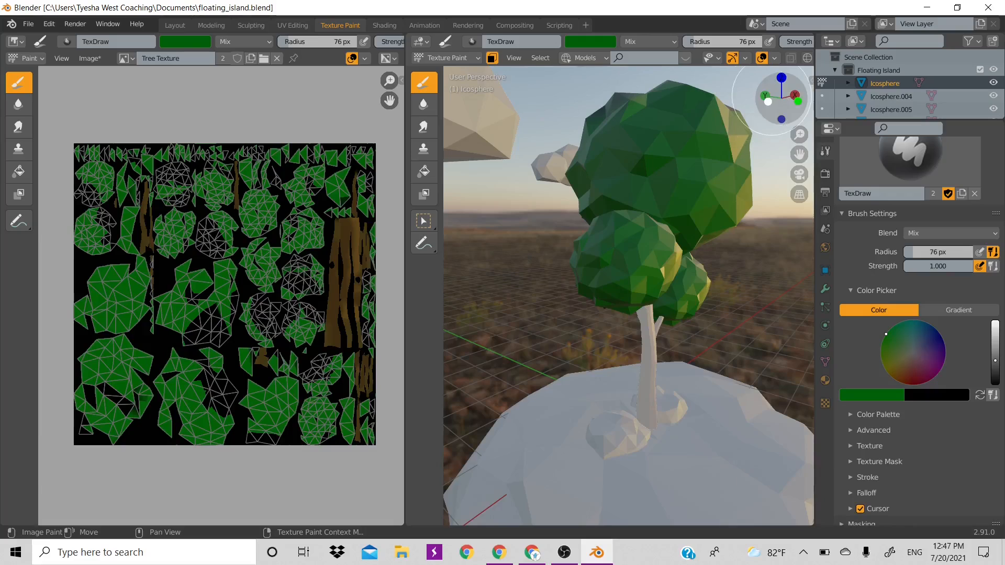
mouse_move(781, 96)
left_mouse_down()
mouse_move(784, 123)
mouse_move(768, 160)
mouse_move(687, 288)
mouse_move(677, 240)
mouse_move(560, 240)
mouse_move(617, 196)
mouse_move(579, 242)
mouse_move(592, 246)
mouse_move(583, 225)
mouse_move(579, 285)
mouse_move(561, 291)
mouse_move(565, 398)
mouse_move(567, 286)
mouse_move(567, 356)
mouse_move(571, 336)
left_mouse_up()
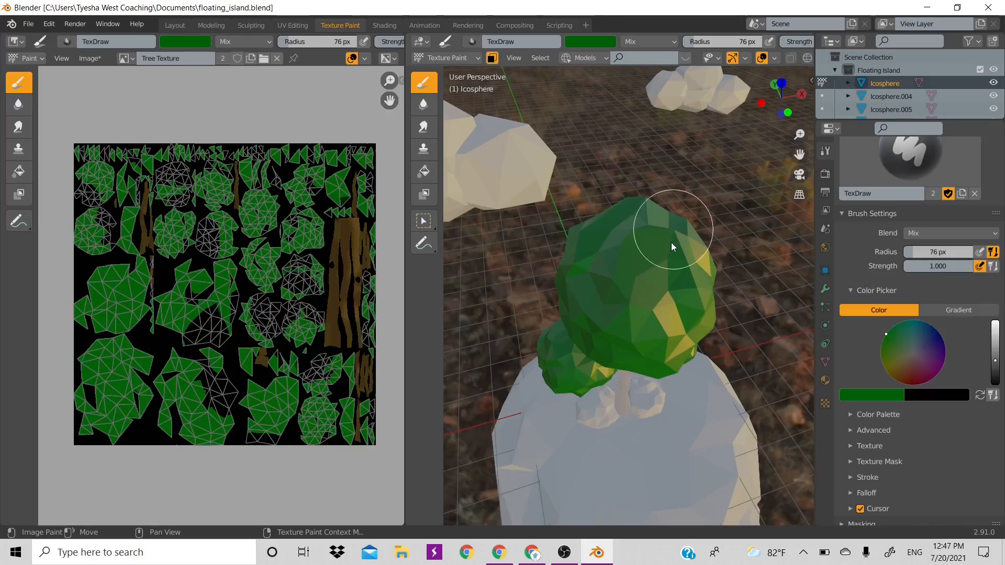
left_click_drag(768, 93, 724, 293)
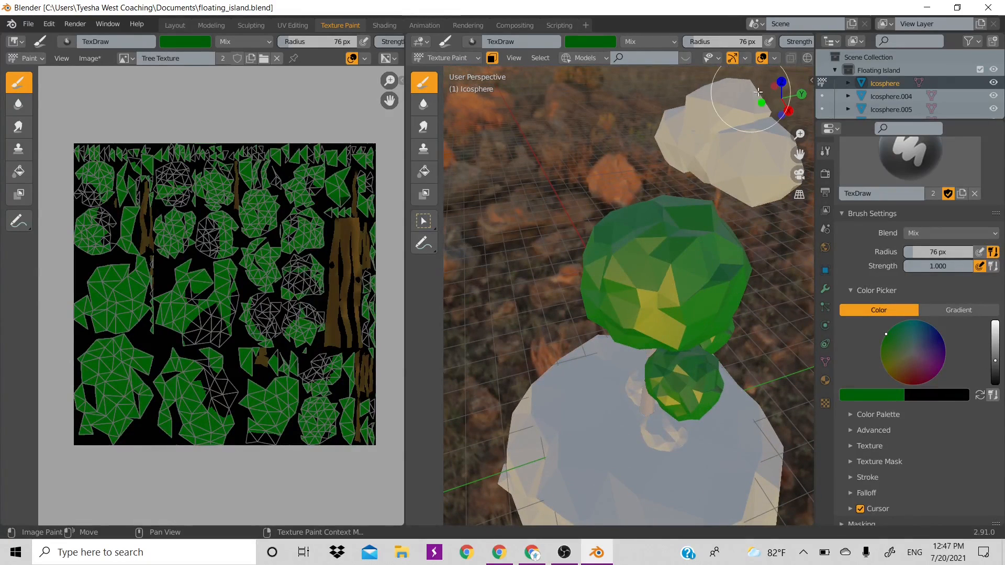
mouse_move(780, 96)
left_mouse_down()
mouse_move(770, 78)
mouse_move(773, 88)
left_mouse_up()
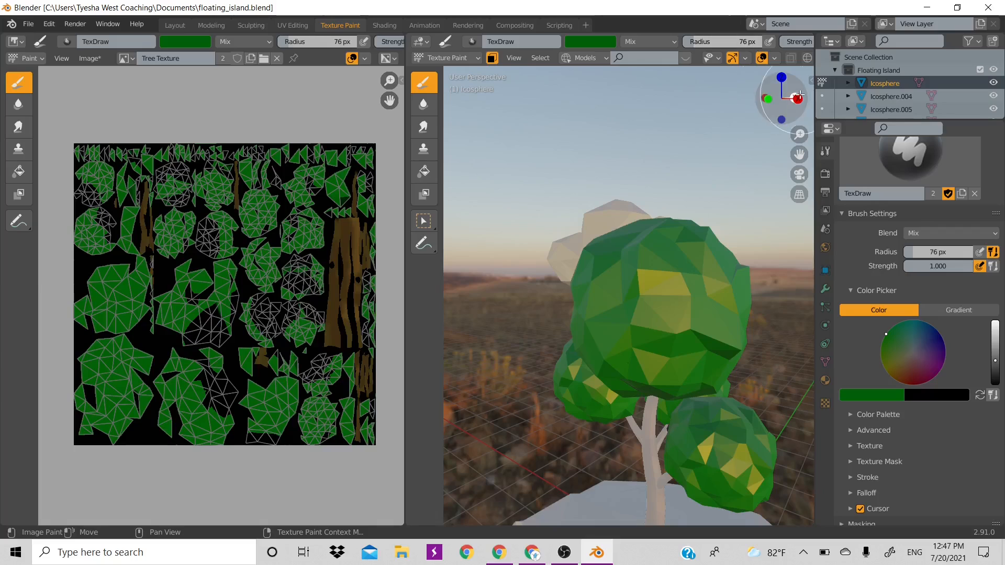
left_click_drag(780, 96, 832, 132)
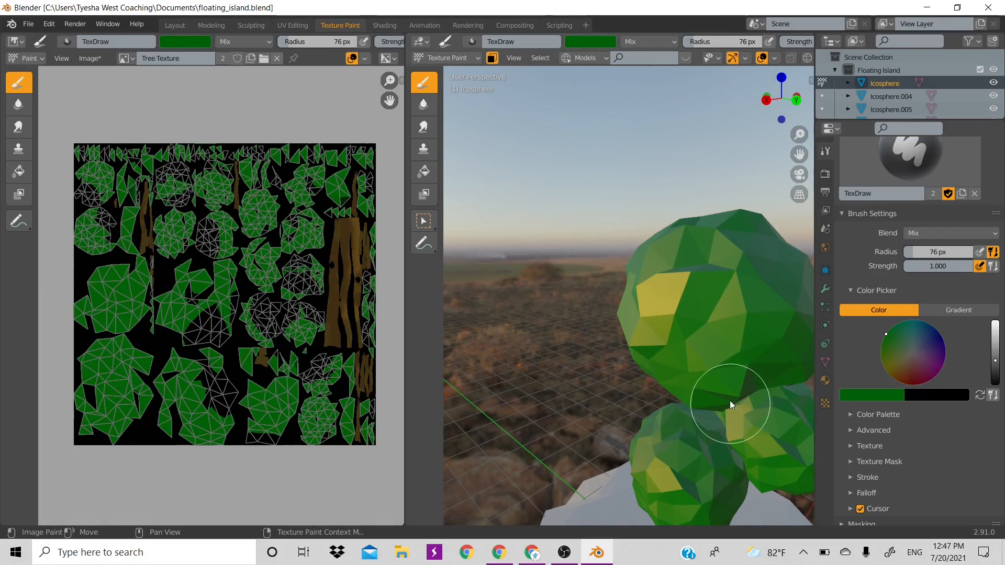
Step: Paint the remaining dark faces on the shaded rear of the foliage clumps green
left_click_drag(799, 135, 799, 168)
left_click_drag(782, 98, 730, 101)
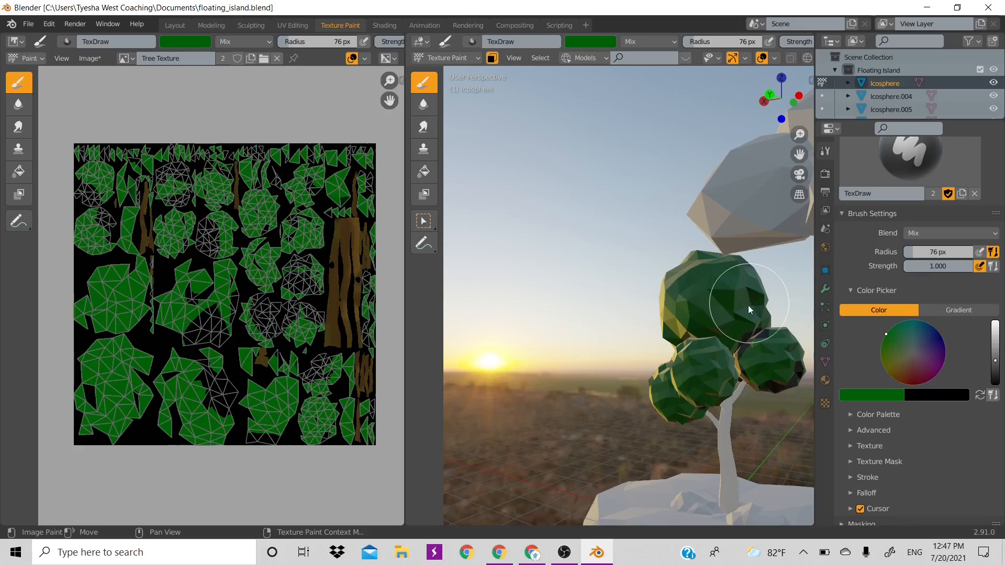
mouse_move(748, 306)
left_mouse_down()
mouse_move(759, 428)
mouse_move(759, 344)
mouse_move(743, 331)
mouse_move(732, 371)
mouse_move(710, 327)
mouse_move(677, 335)
mouse_move(720, 393)
mouse_move(664, 374)
mouse_move(708, 271)
mouse_move(688, 333)
mouse_move(721, 318)
mouse_move(761, 344)
mouse_move(777, 376)
left_mouse_up()
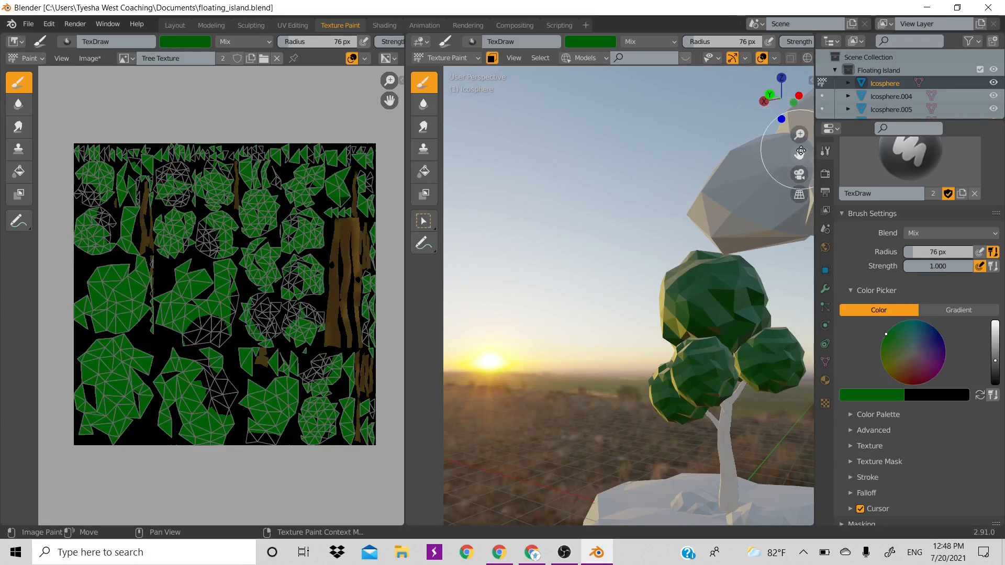
Step: Paint the dark underside faces of the lower foliage clumps green from low angles around the tree
left_click_drag(801, 152, 702, 148)
mouse_move(770, 96)
left_mouse_down()
mouse_move(727, 108)
mouse_move(652, 108)
left_mouse_up()
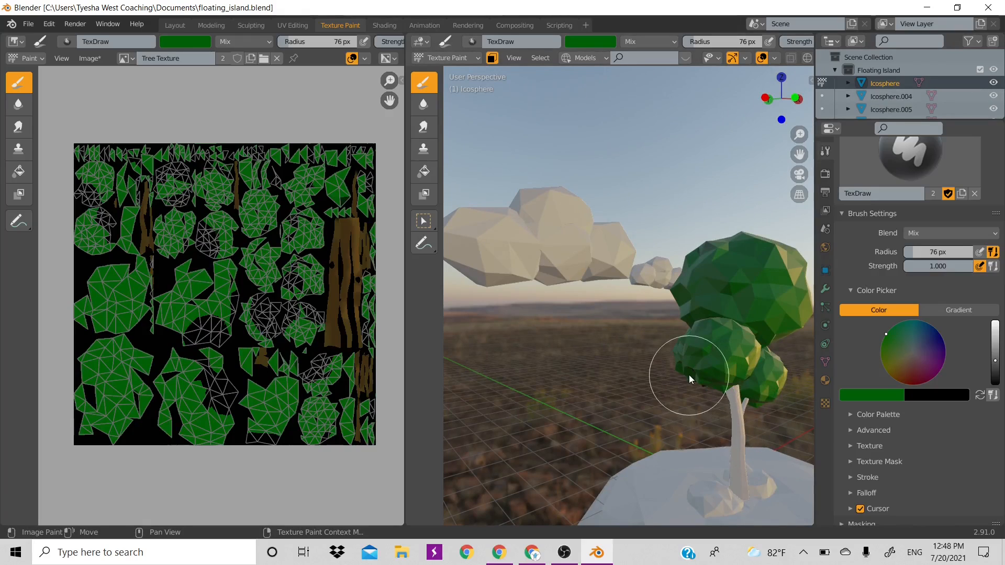
left_click_drag(782, 97, 752, 223)
left_click_drag(773, 101, 769, 52)
mouse_move(726, 365)
left_mouse_down()
mouse_move(743, 362)
mouse_move(745, 346)
left_mouse_up()
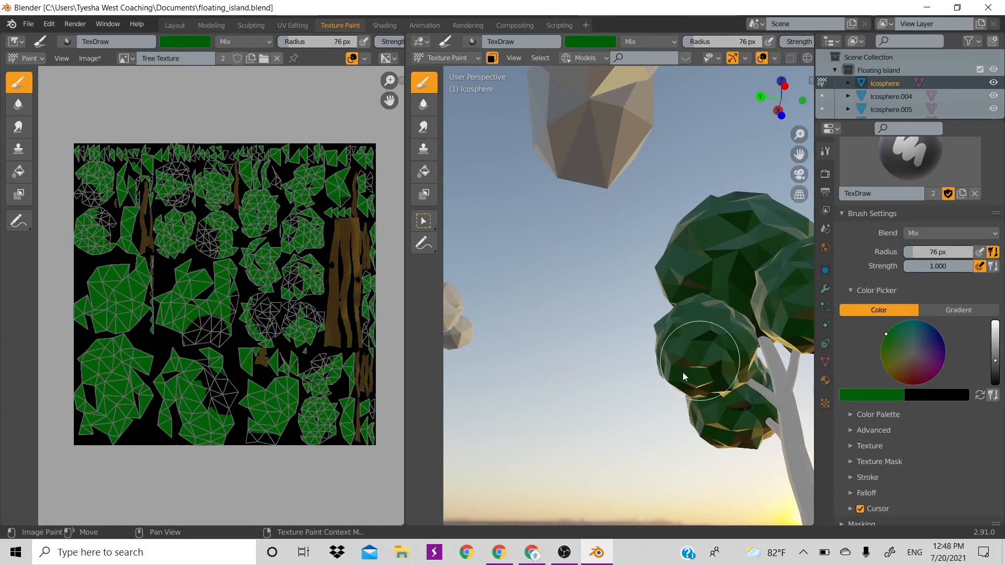
mouse_move(716, 391)
left_mouse_down()
mouse_move(715, 370)
mouse_move(704, 382)
left_mouse_up()
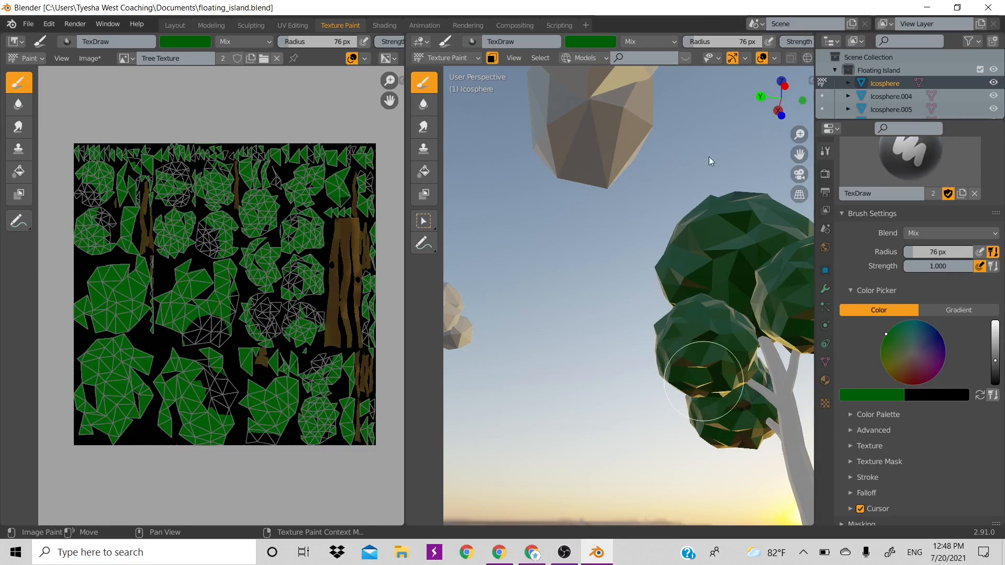
left_click_drag(771, 106, 717, 109)
left_click_drag(678, 362, 658, 360)
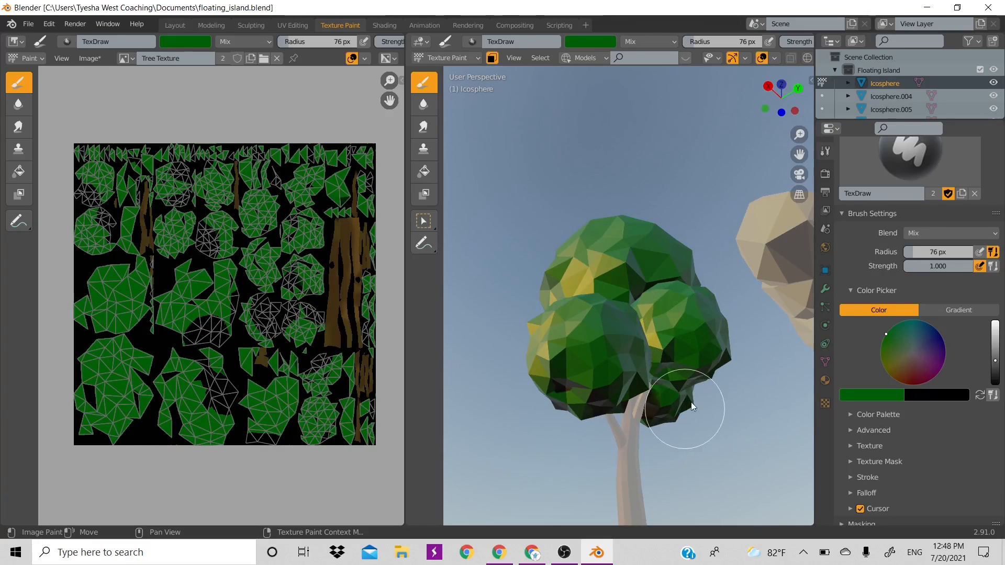
left_click(689, 370)
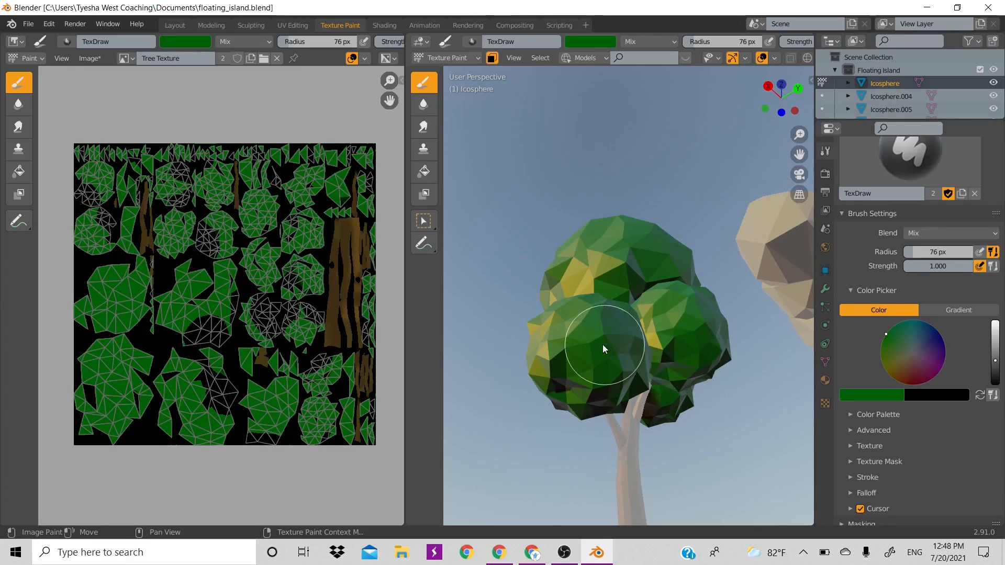
Step: Enlarge the brush radius to 160 px and paint the dark bottoms of the clumps around the trunk green
key("f")
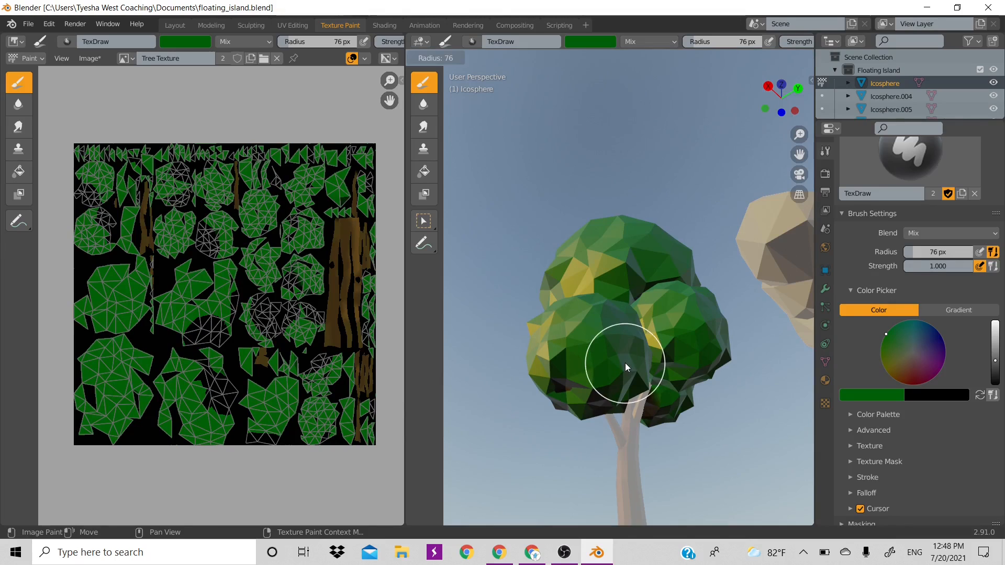
left_click(669, 346)
mouse_move(586, 388)
left_mouse_down()
mouse_move(579, 413)
mouse_move(704, 370)
mouse_move(665, 392)
left_mouse_up()
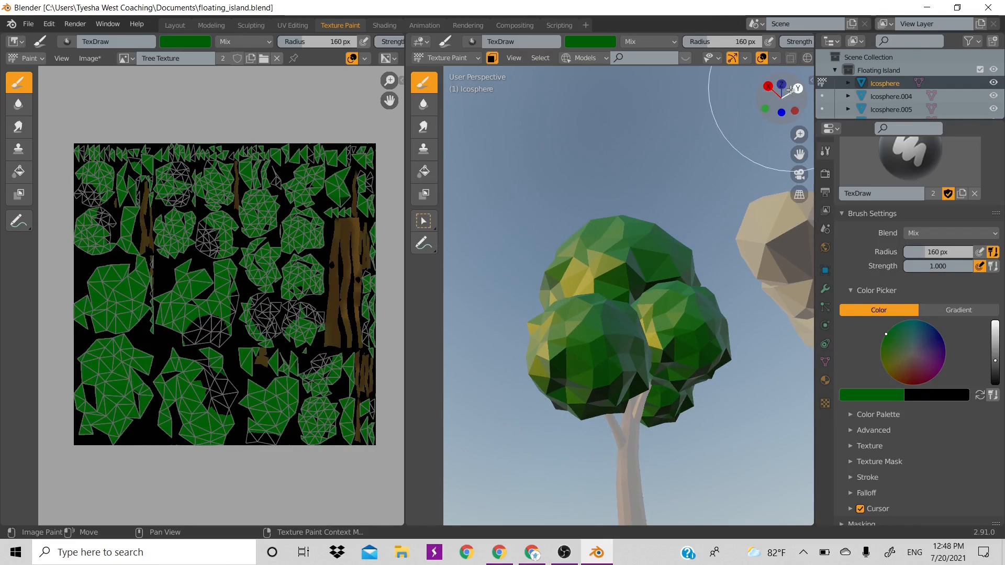
Step: Reduce the brush radius to 44 px and touch up the dark faces beneath the lower clumps with green
left_click_drag(770, 100, 762, 152)
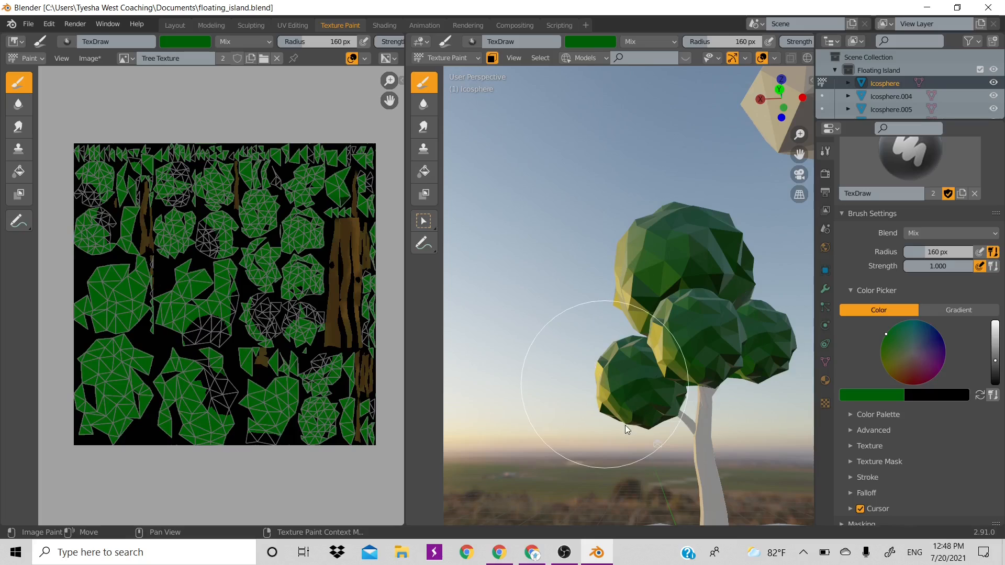
left_click_drag(775, 113, 734, 314)
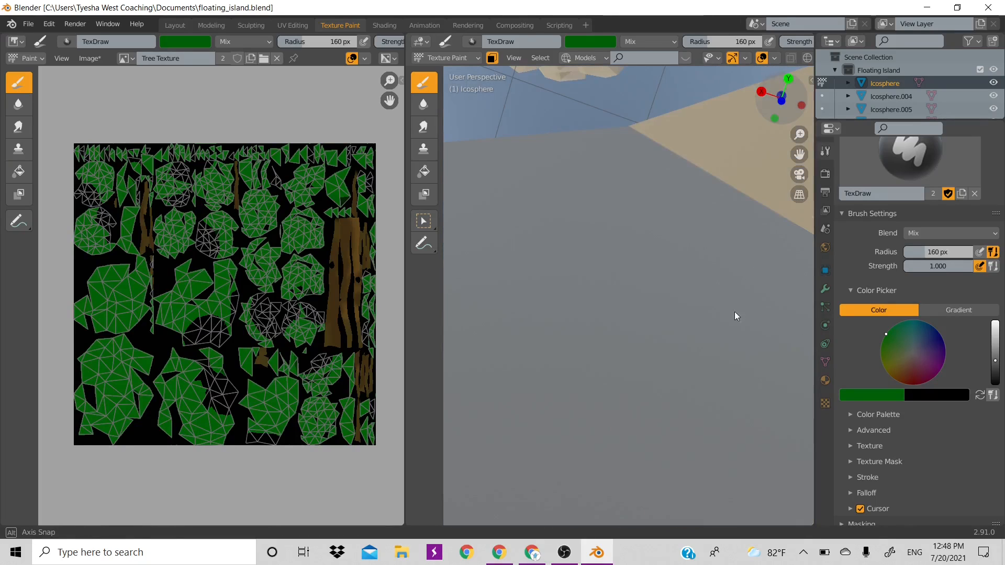
mouse_move(775, 104)
left_mouse_down()
mouse_move(733, 262)
mouse_move(661, 401)
left_mouse_up()
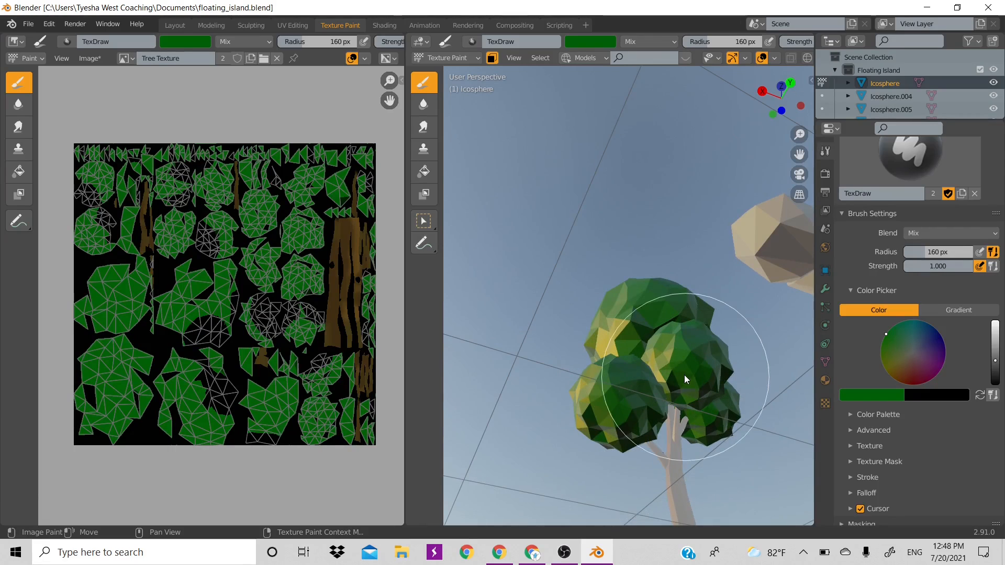
key("f")
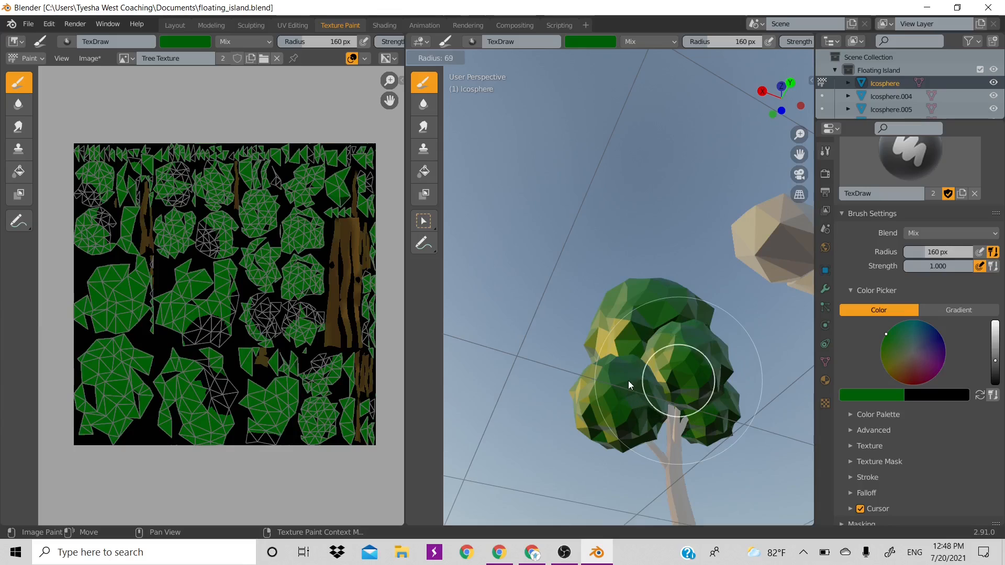
left_click(623, 401)
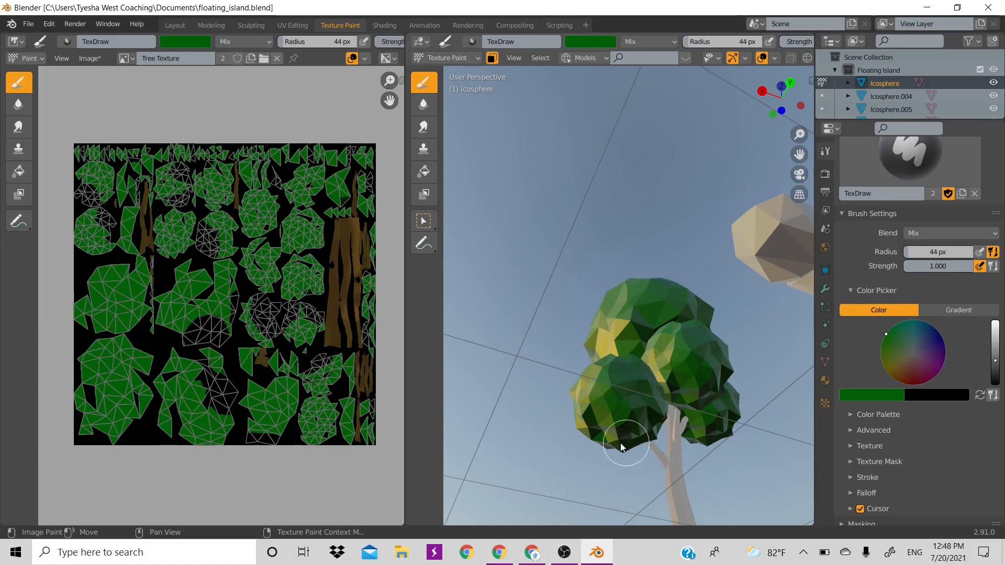
left_click_drag(777, 102, 680, 112)
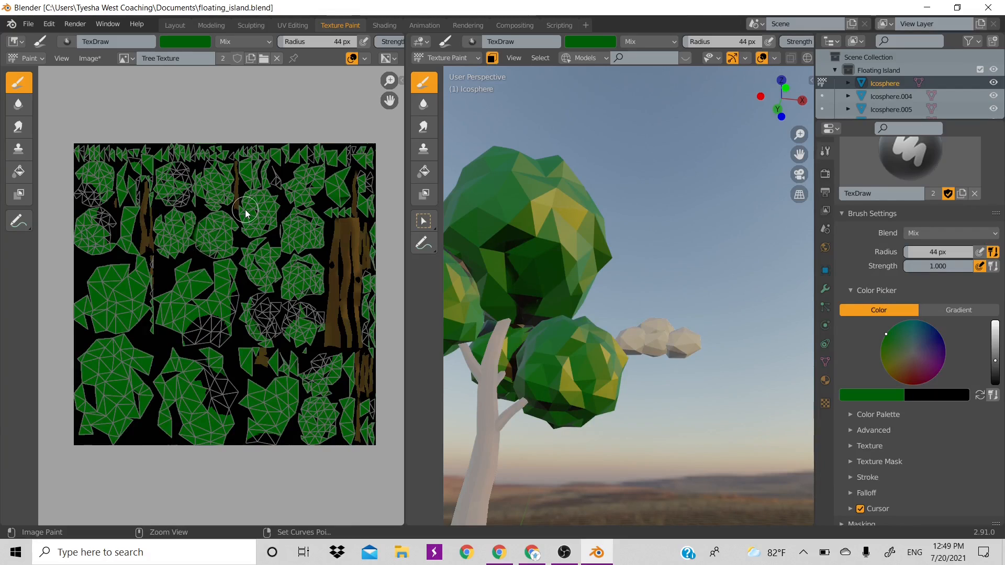
Step: Undo the oversized strokes on the texture image and fill the round upper-middle foliage island's black part green with a 16 px brush
key("ctrl+z")
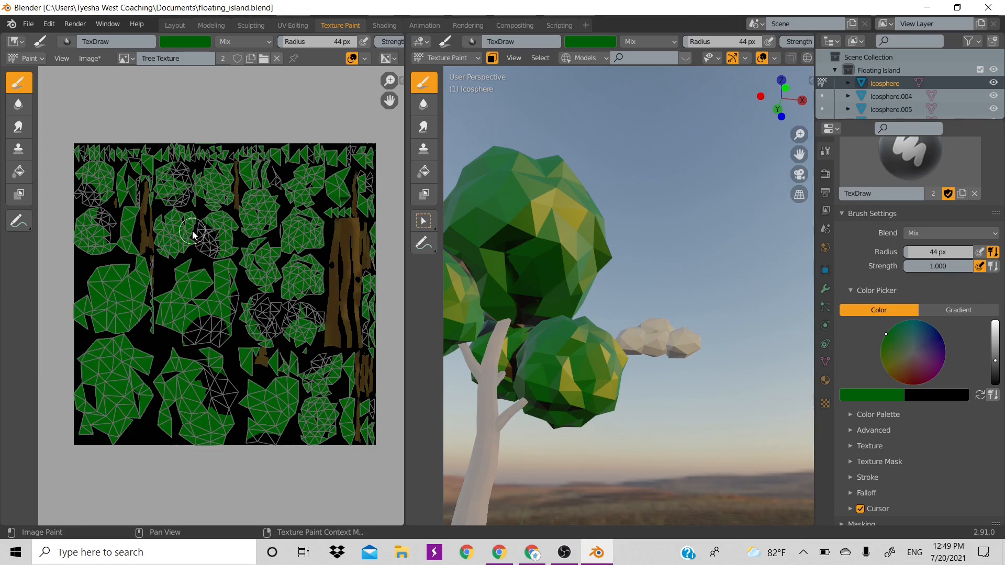
key("ctrl+z")
mouse_move(393, 75)
left_mouse_down()
mouse_move(390, 428)
mouse_move(390, 79)
left_mouse_up()
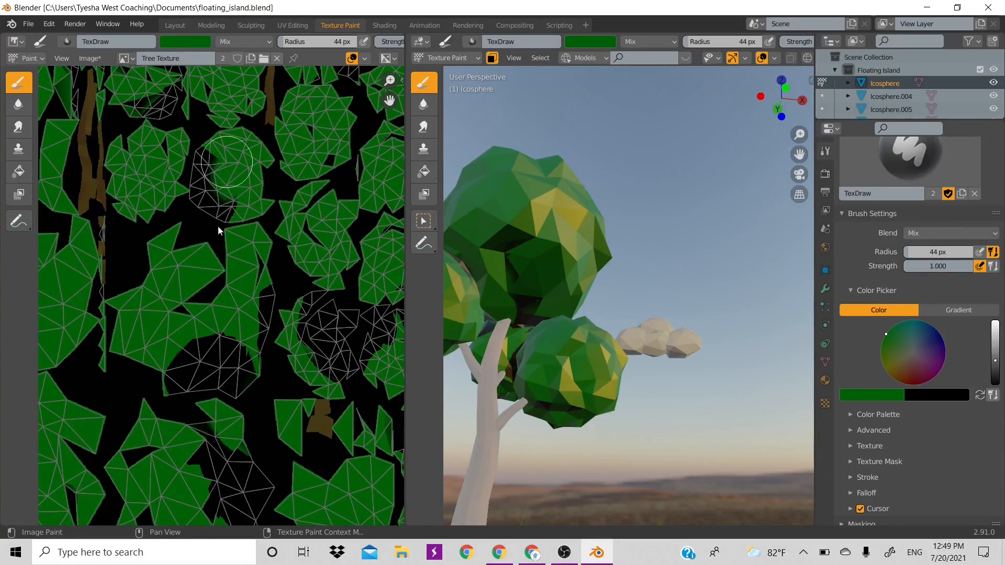
key("ctrl+z")
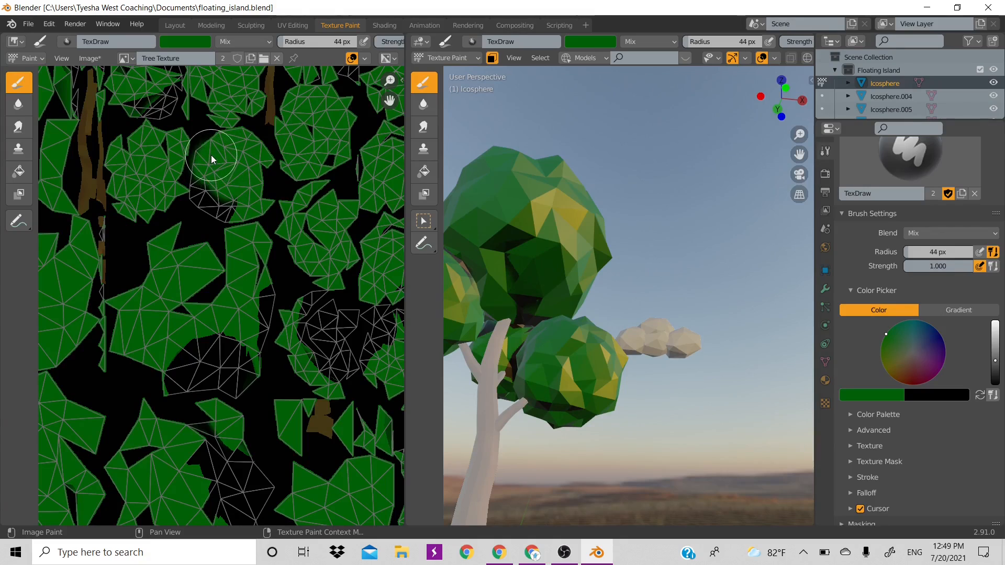
key("f")
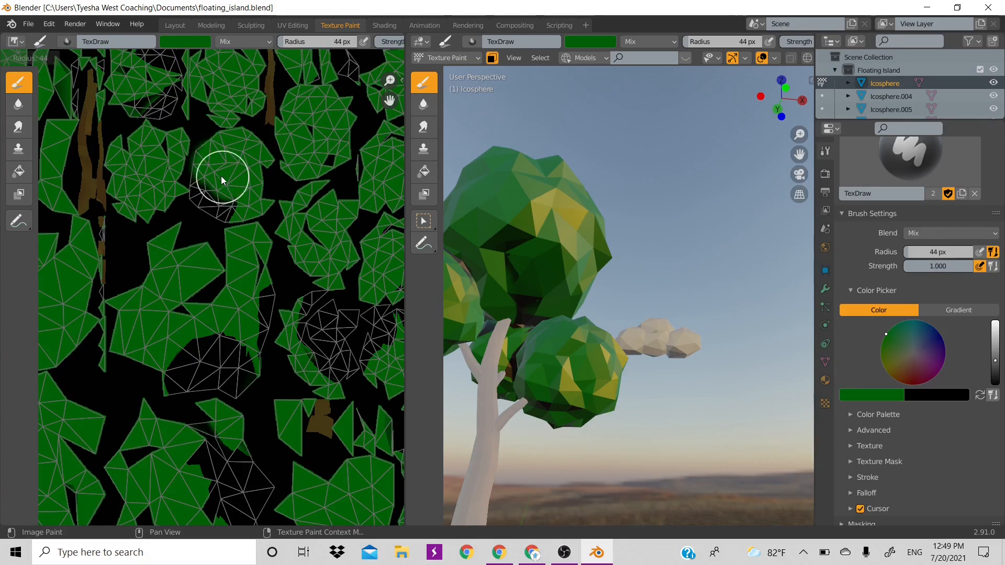
left_click(215, 203)
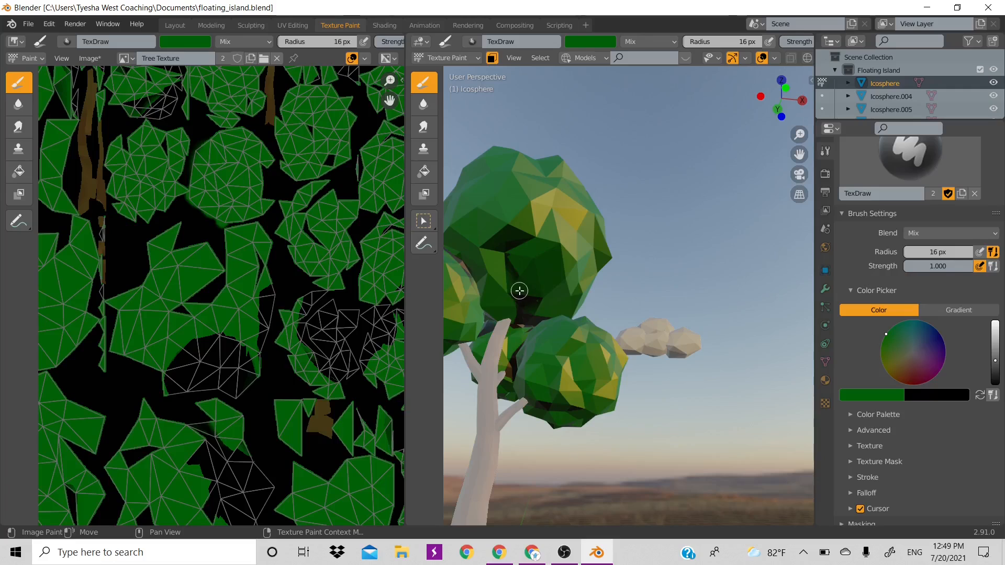
key("Tab")
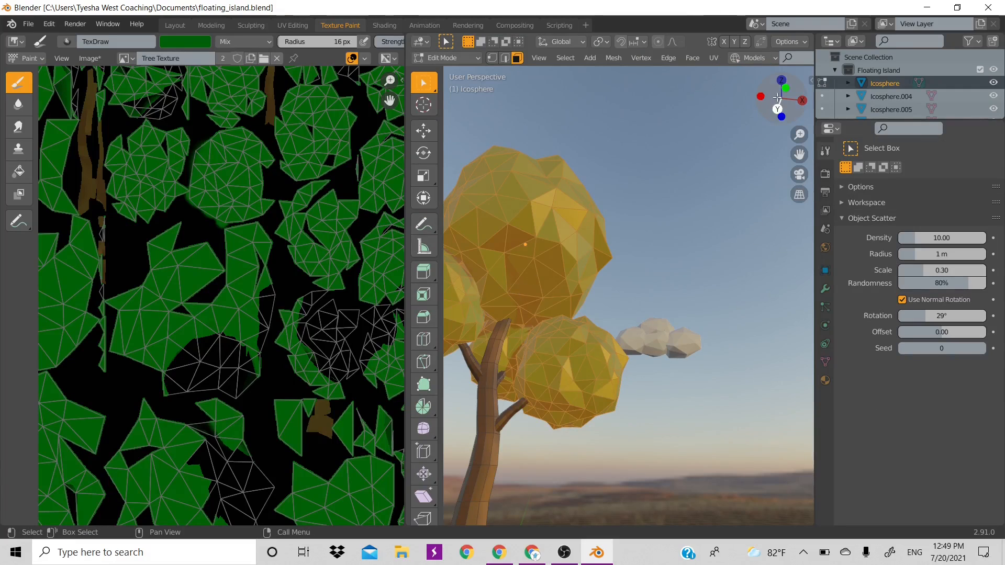
left_click_drag(778, 104, 476, 115)
middle_click_drag(477, 115, 517, 160)
key("Tab")
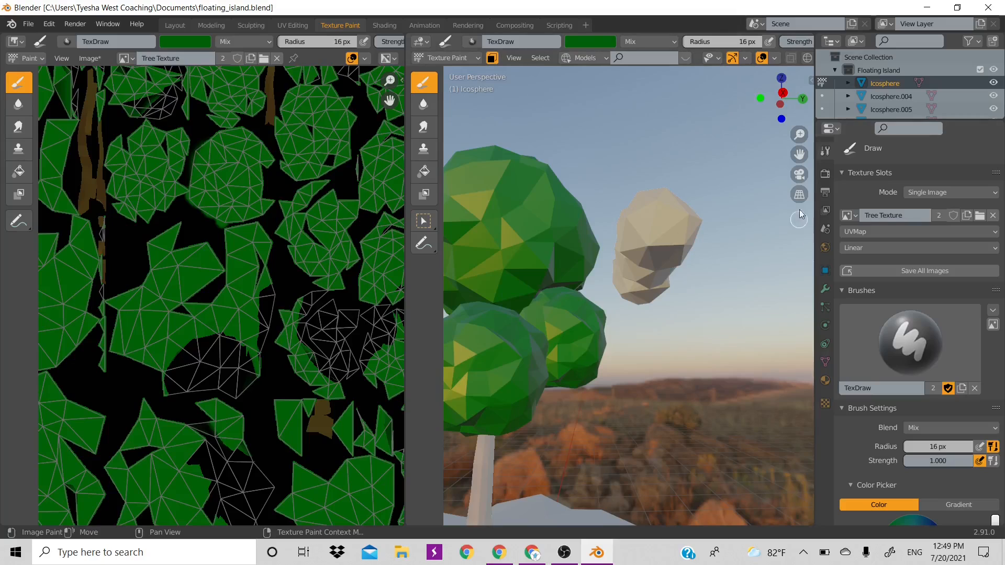
Step: Fill the black faces of the large central foliage island on the texture image and the gap beneath the large clump with green
mouse_move(781, 100)
left_mouse_down()
mouse_move(770, 67)
mouse_move(795, 104)
left_mouse_up()
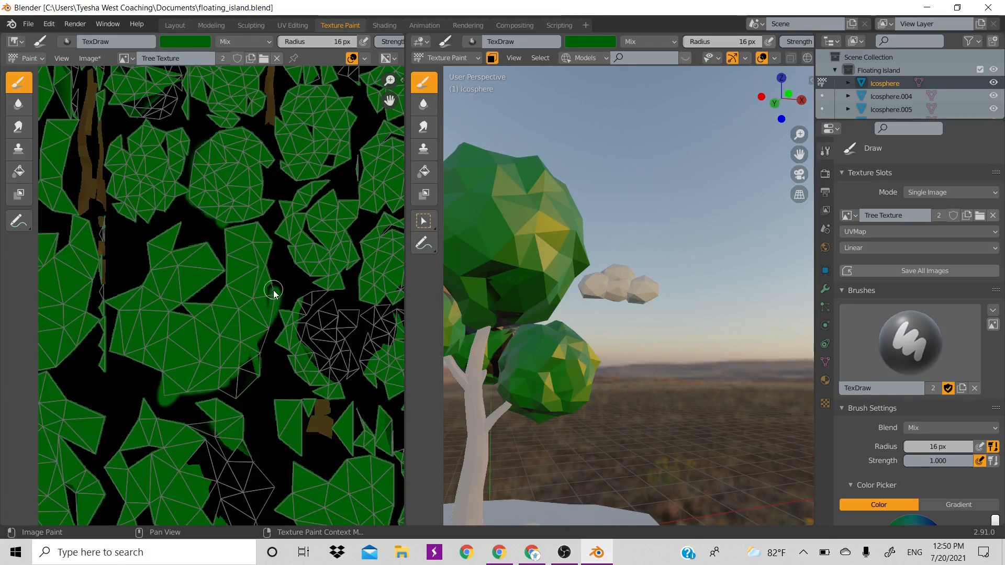
key("ctrl+z")
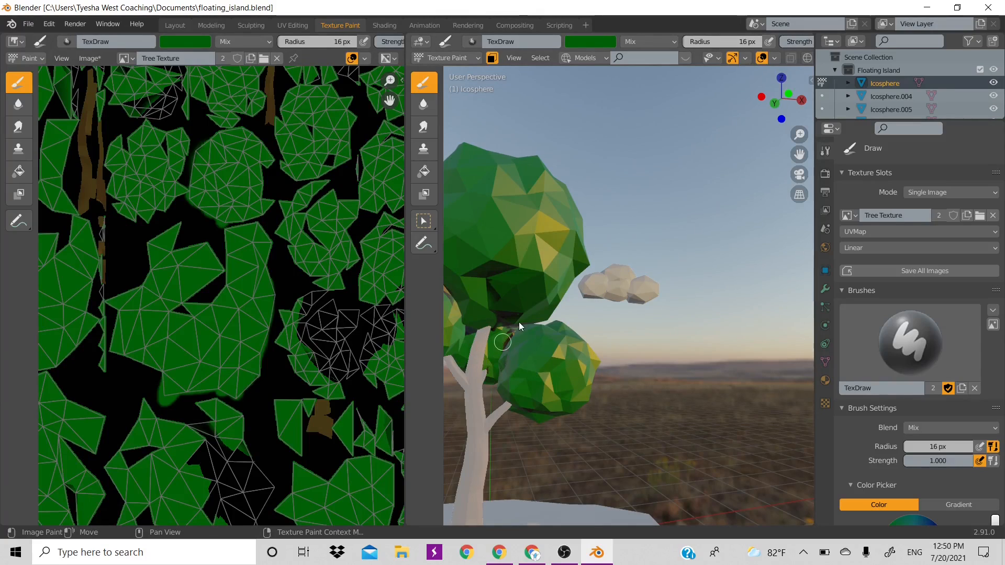
mouse_move(520, 328)
left_mouse_down()
mouse_move(489, 355)
mouse_move(469, 328)
left_mouse_up()
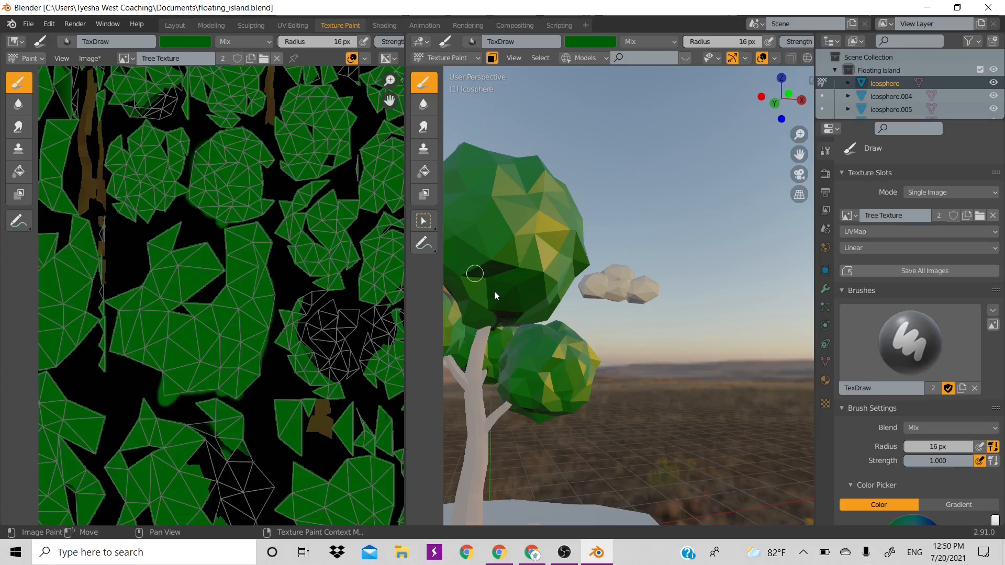
left_click_drag(500, 341, 502, 332)
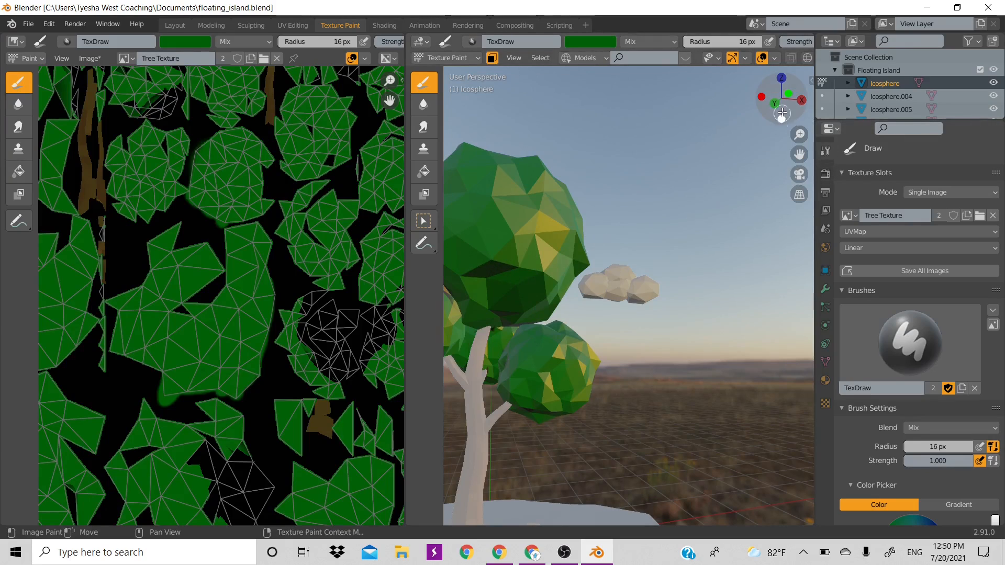
Step: Enlarge the brush radius to 80 px and paint the dark faces beneath the lower clumps beside the trunk green
left_click_drag(781, 99, 753, 105)
scroll(662, 273, "up", 3)
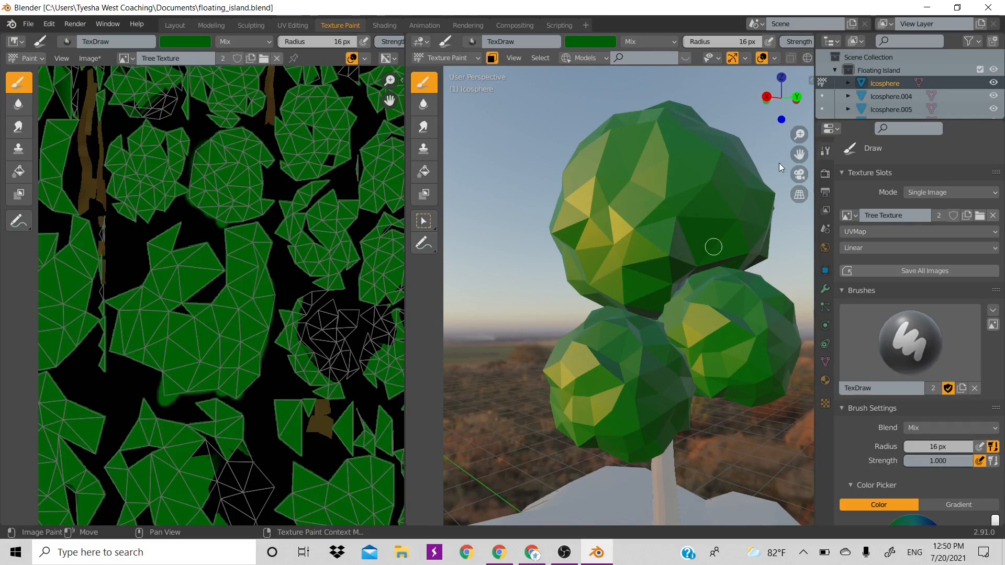
left_click_drag(780, 99, 805, 104)
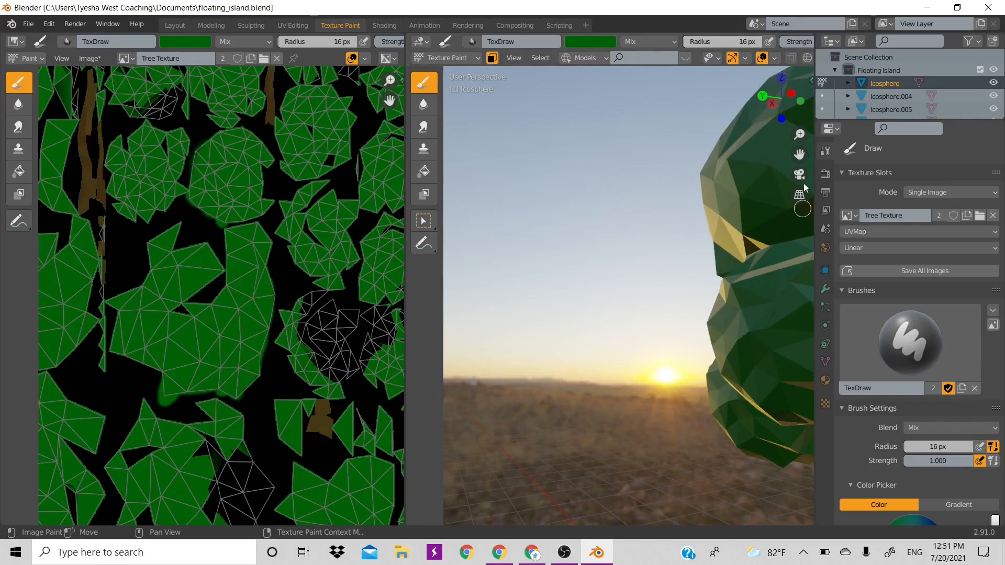
left_click_drag(799, 154, 766, 242)
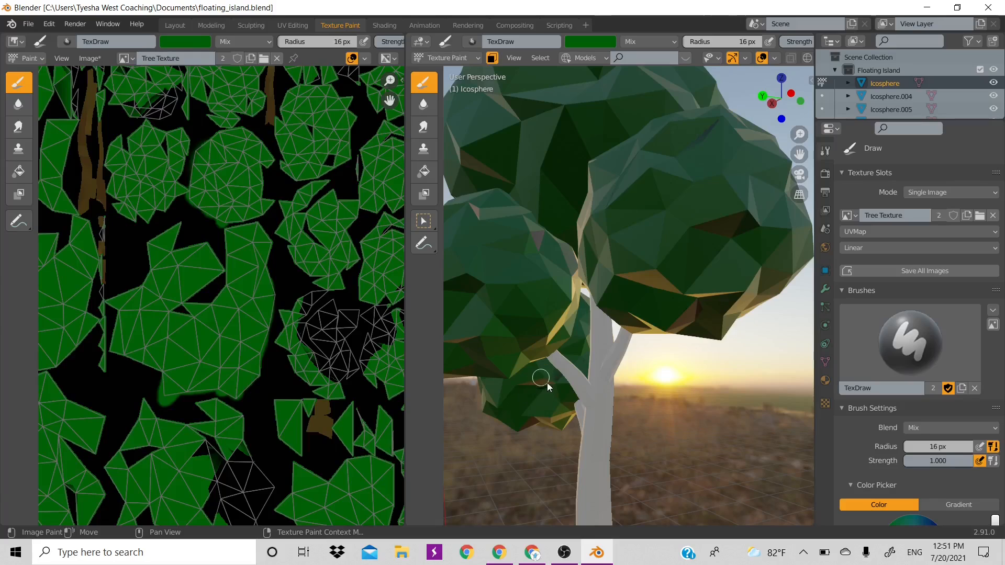
key("f")
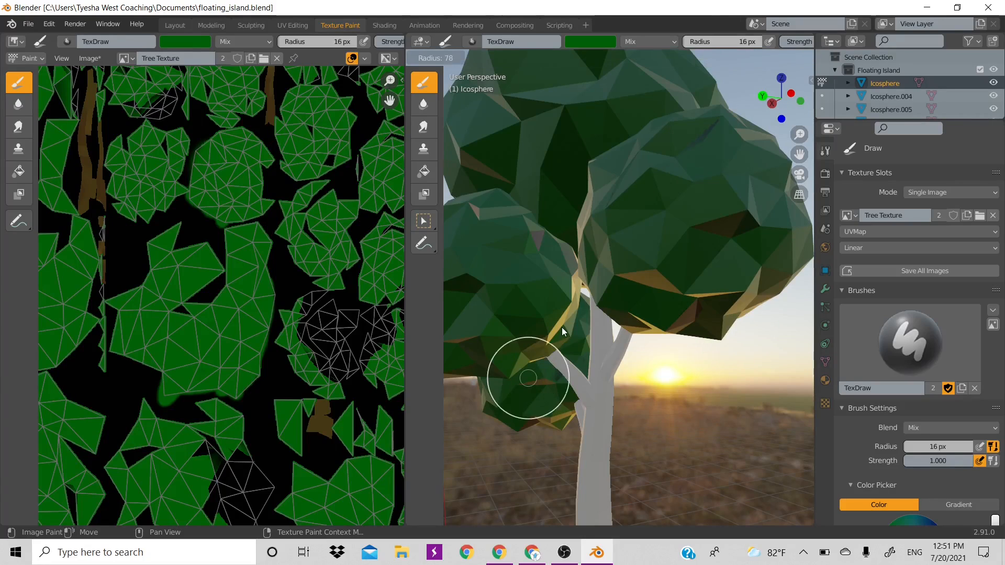
left_click(563, 386)
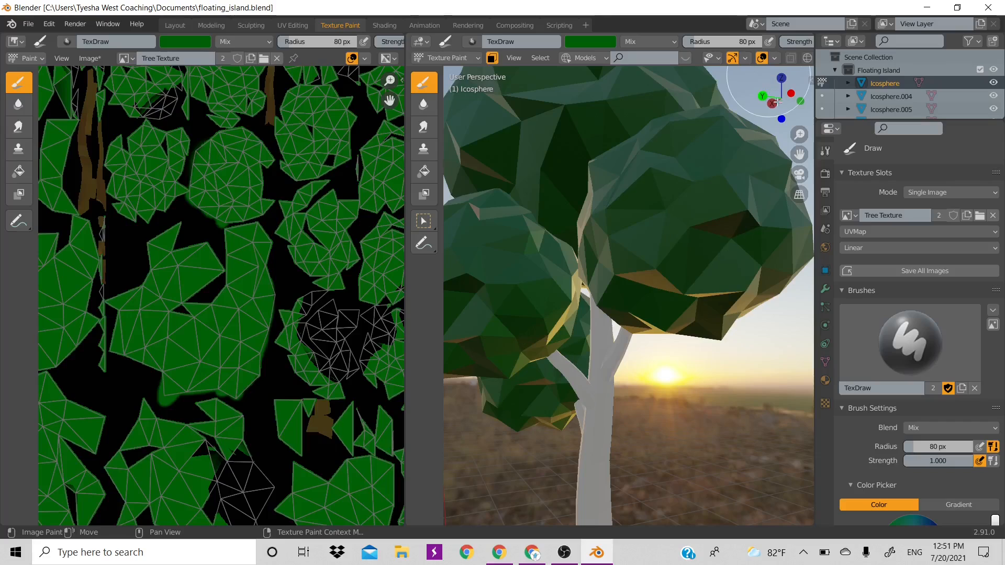
Step: Paint the dark rim of the foliage clump next to the upper trunk green and check the whole tree
left_click_drag(780, 98, 785, 108)
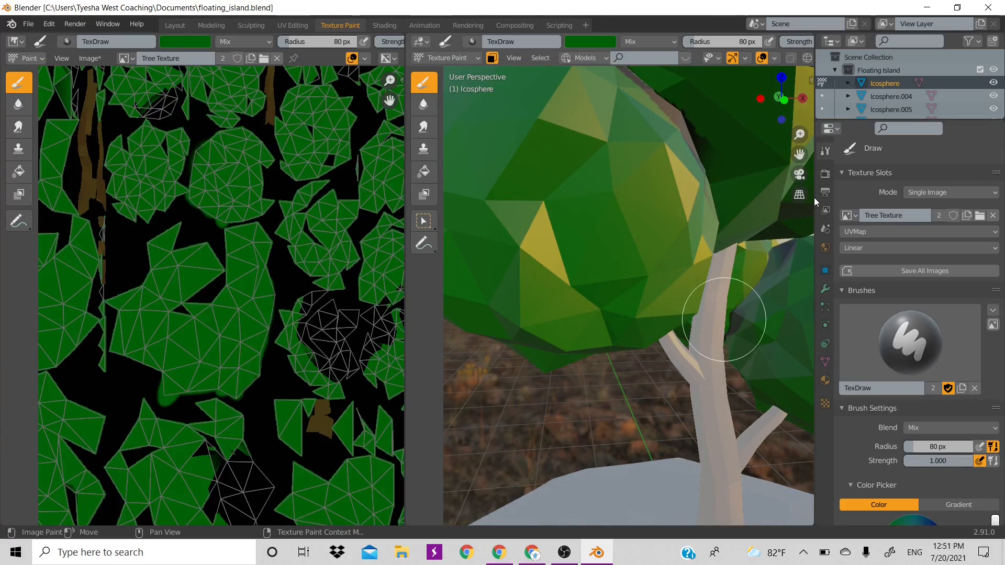
mouse_move(680, 141)
left_mouse_down()
mouse_move(690, 149)
mouse_move(681, 117)
mouse_move(643, 71)
left_mouse_up()
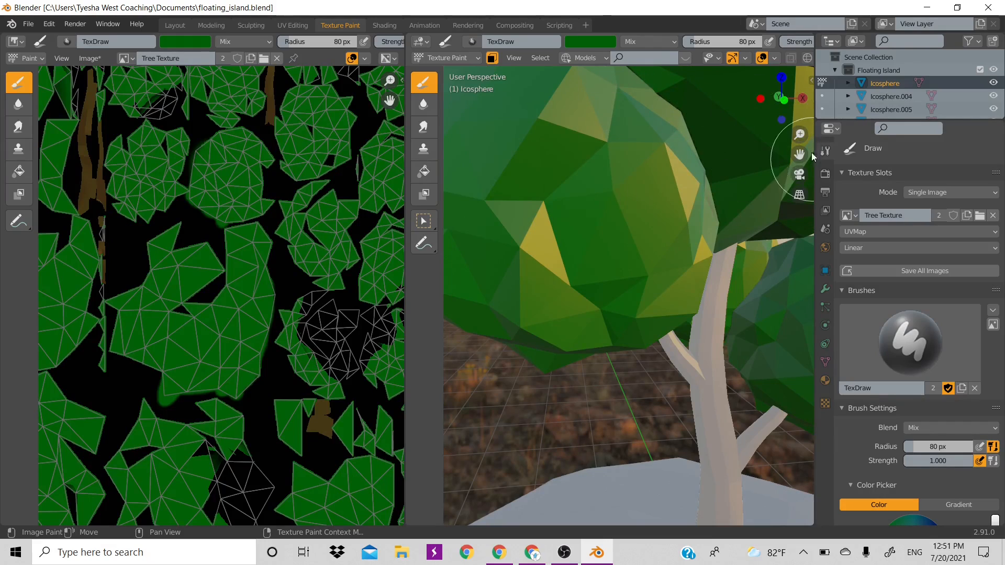
scroll(785, 147, "down", 5)
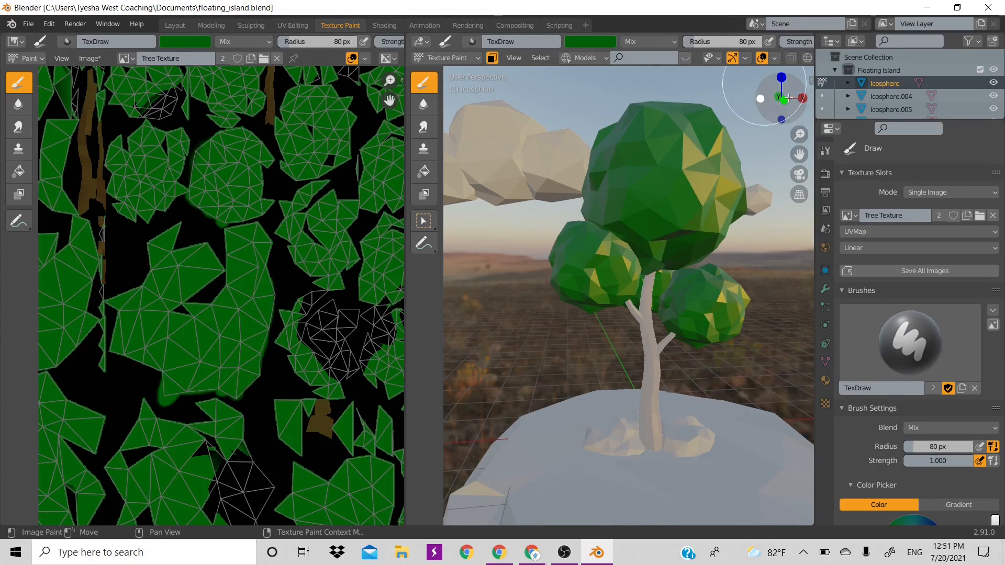
left_click_drag(789, 98, 683, 119)
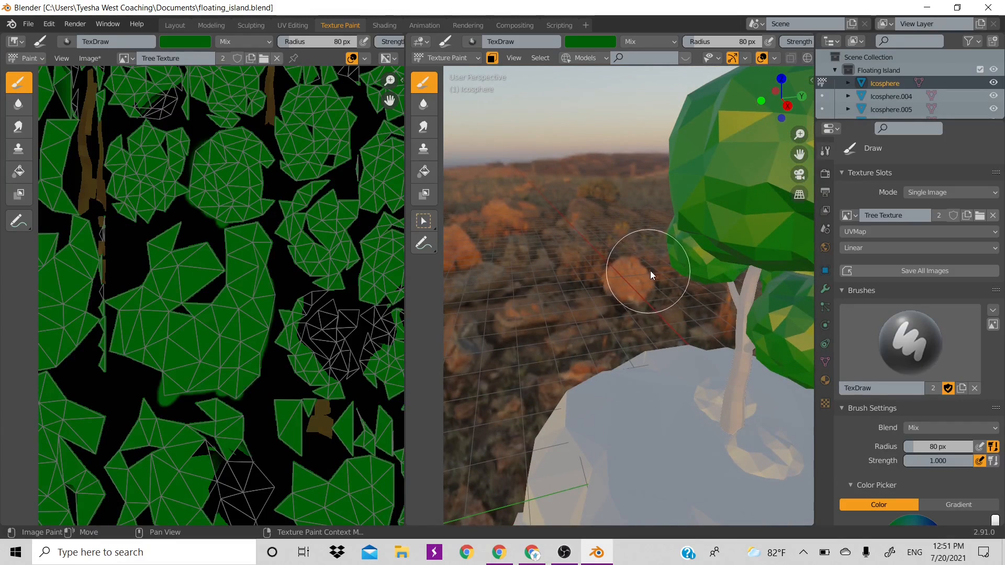
Step: Inspect the foliage clumps from several sides and dab green over the gap beside the upper-right foliage islands on the texture image
mouse_move(655, 269)
middle_mouse_down("shift")
mouse_move(583, 255)
mouse_move(660, 232)
middle_mouse_up("shift")
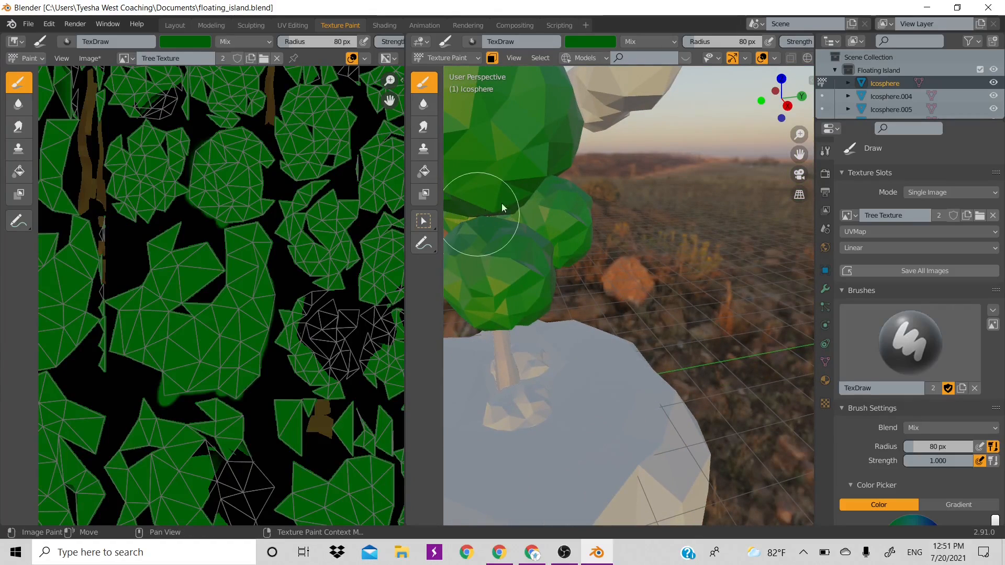
mouse_move(770, 100)
left_mouse_down()
mouse_move(728, 108)
mouse_move(653, 206)
left_mouse_up()
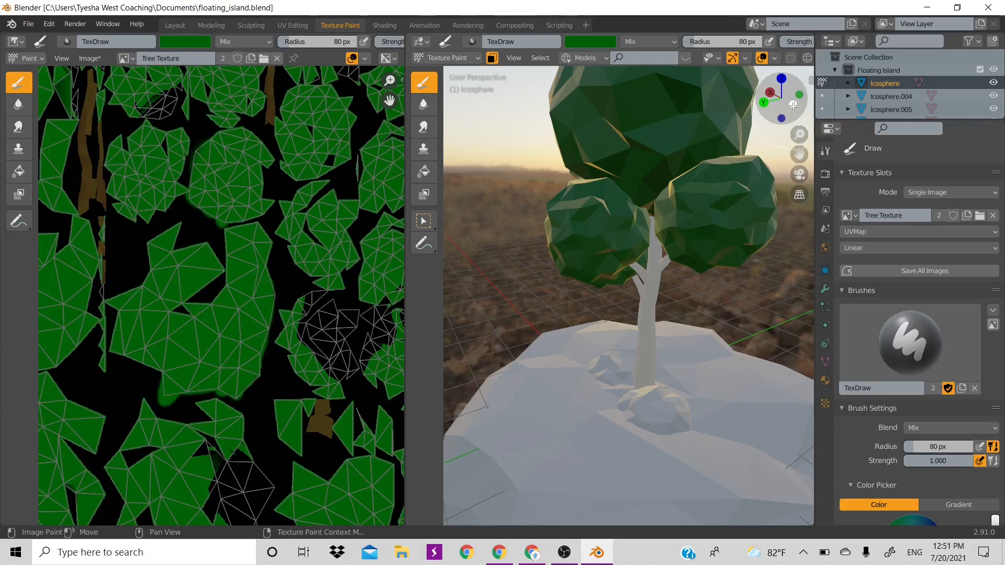
middle_click_drag(724, 152, 755, 208)
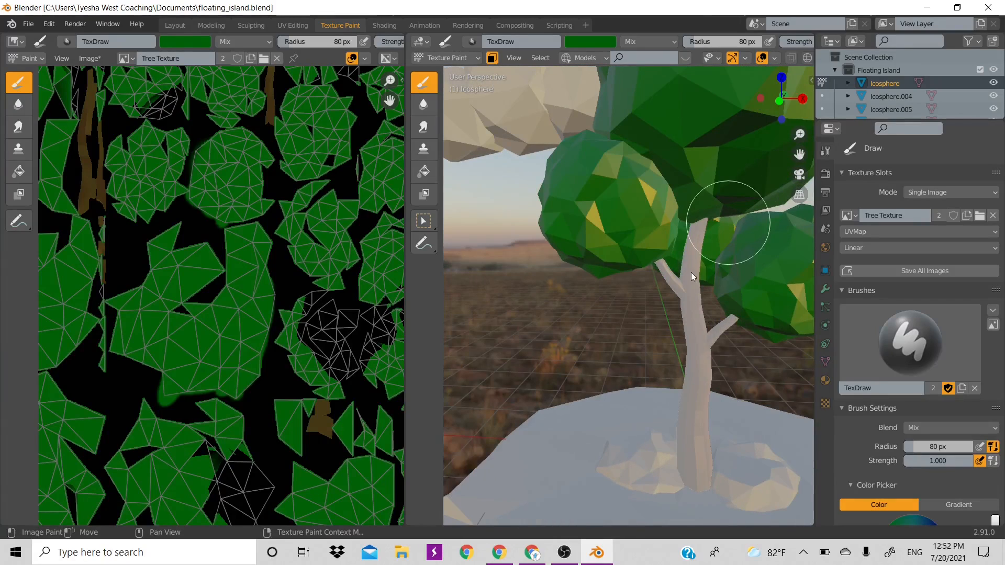
mouse_move(779, 111)
left_mouse_down()
mouse_move(685, 113)
mouse_move(760, 216)
left_mouse_up()
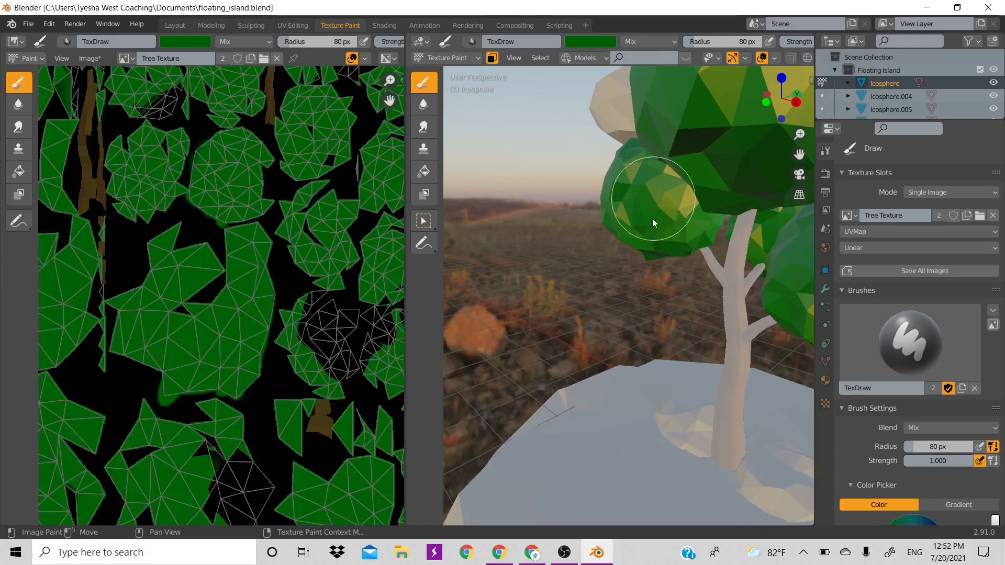
left_click_drag(781, 96, 398, 155)
left_click(382, 152)
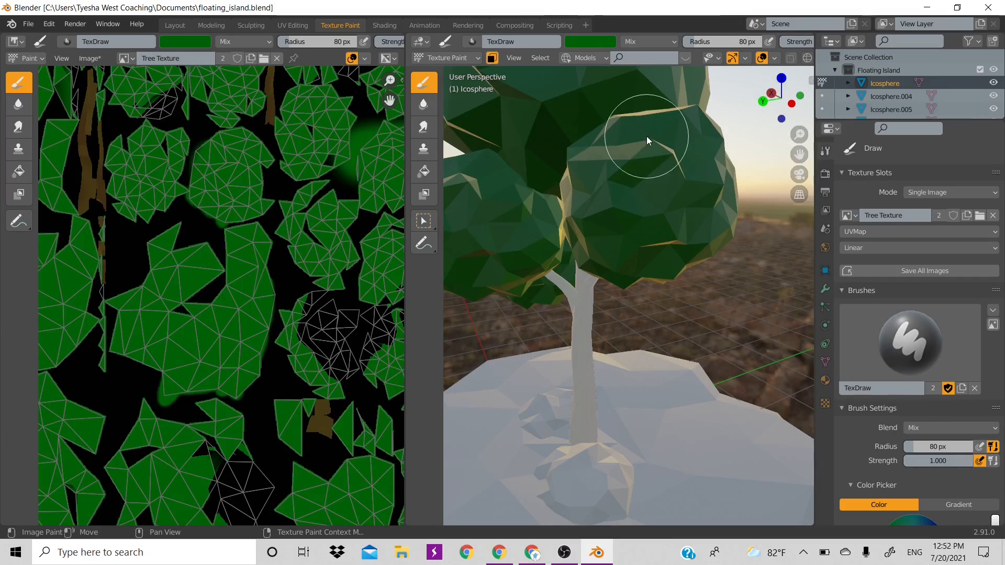
Step: Turn off the face selection masking and check the whole painted tree from all sides
key("Tab")
key("Tab")
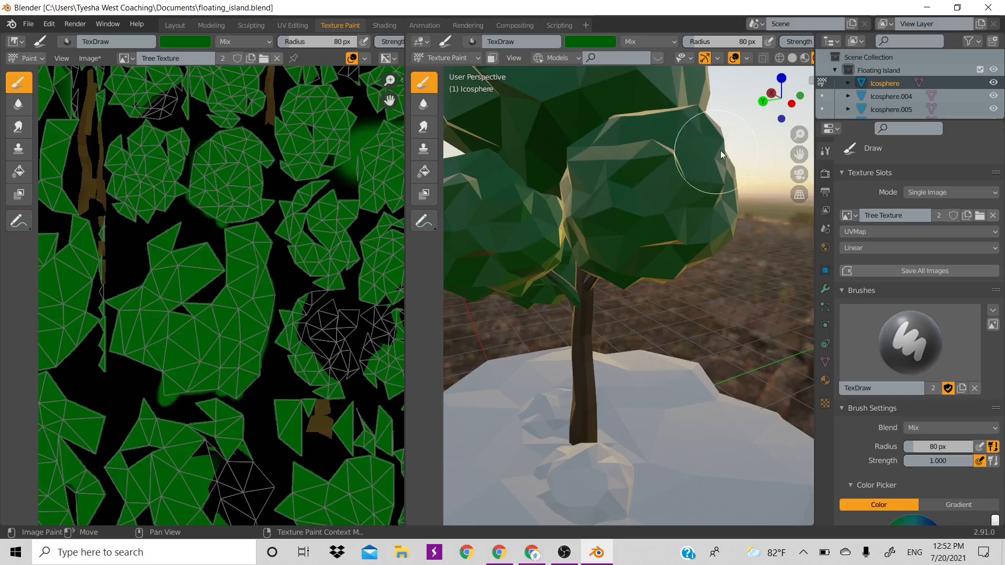
middle_click_drag(720, 150, 733, 131)
scroll(733, 131, "down", 5)
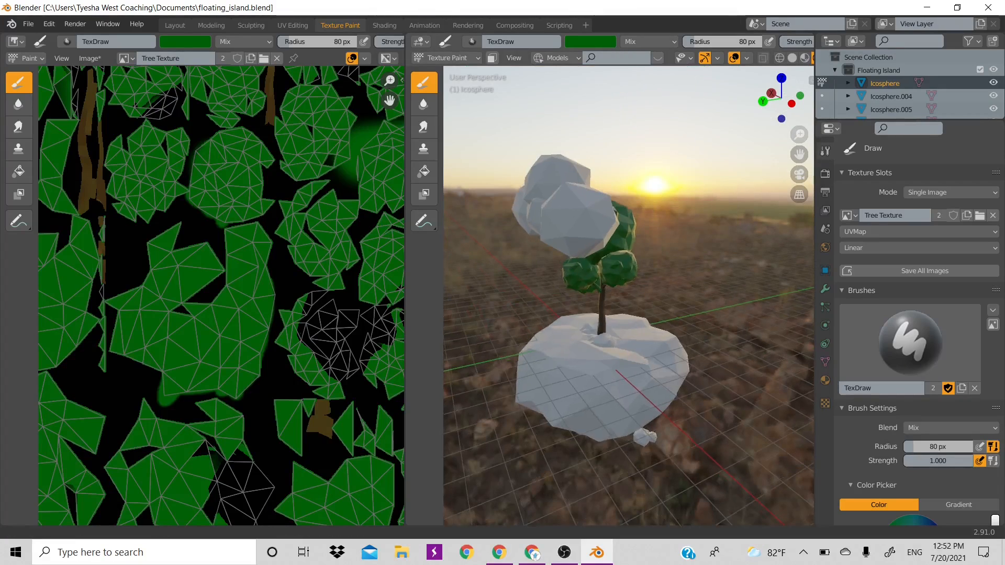
scroll(732, 131, "up", 1)
mouse_move(774, 96)
left_mouse_down()
mouse_move(704, 91)
mouse_move(713, 167)
mouse_move(670, 168)
left_mouse_up()
left_click(598, 199)
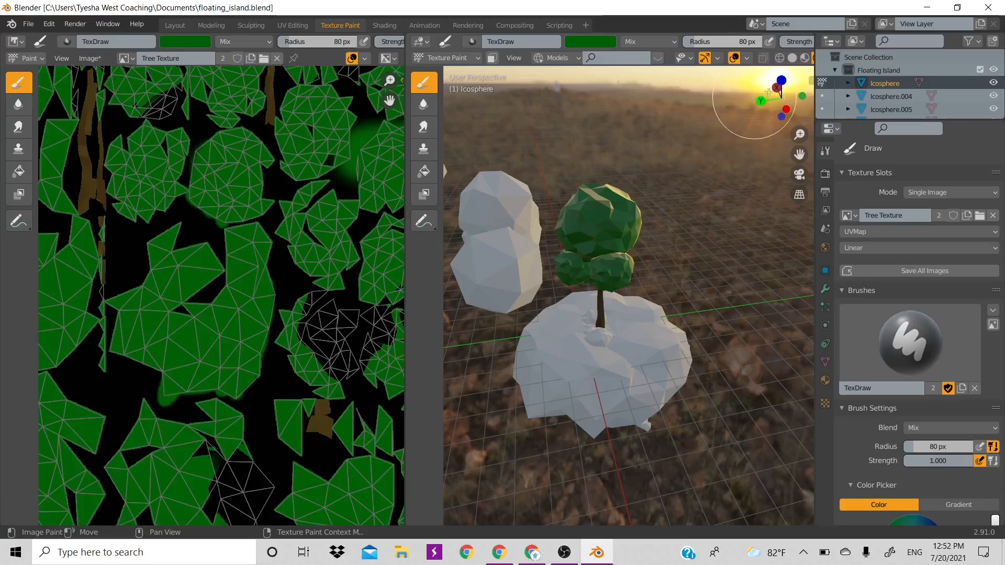
mouse_move(780, 97)
left_mouse_down()
mouse_move(592, 105)
mouse_move(657, 109)
mouse_move(691, 71)
mouse_move(702, 73)
left_mouse_up()
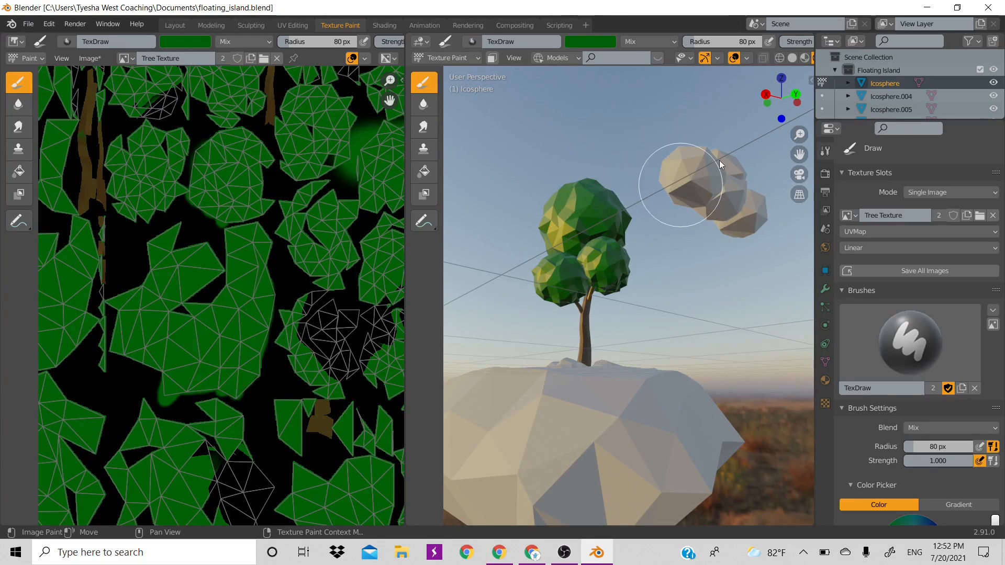
left_click_drag(775, 97, 741, 116)
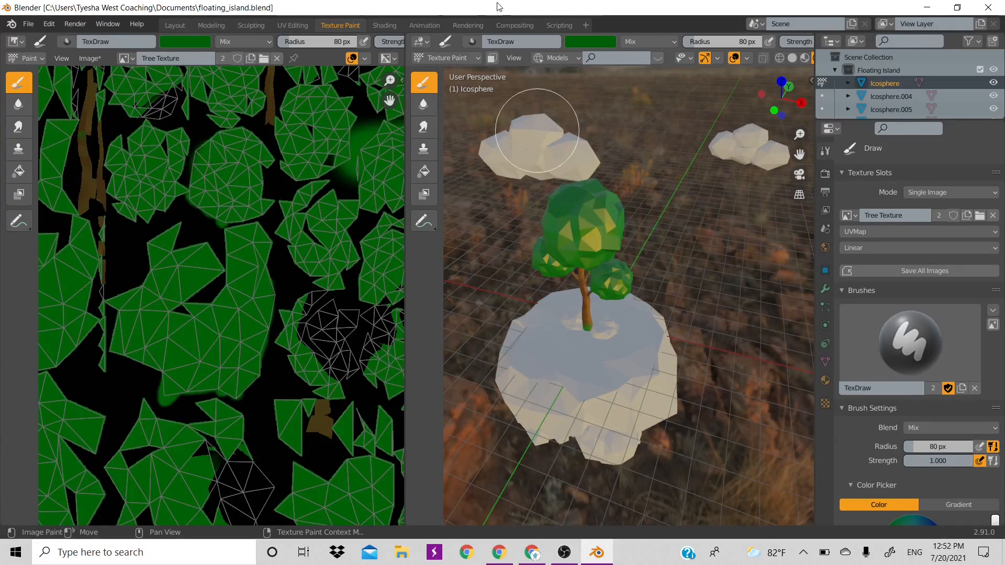
Step: Reduce the brush radius to 33 px, set the Draw brush colour to brown and paint over the green at the trunk's base
left_click(494, 61)
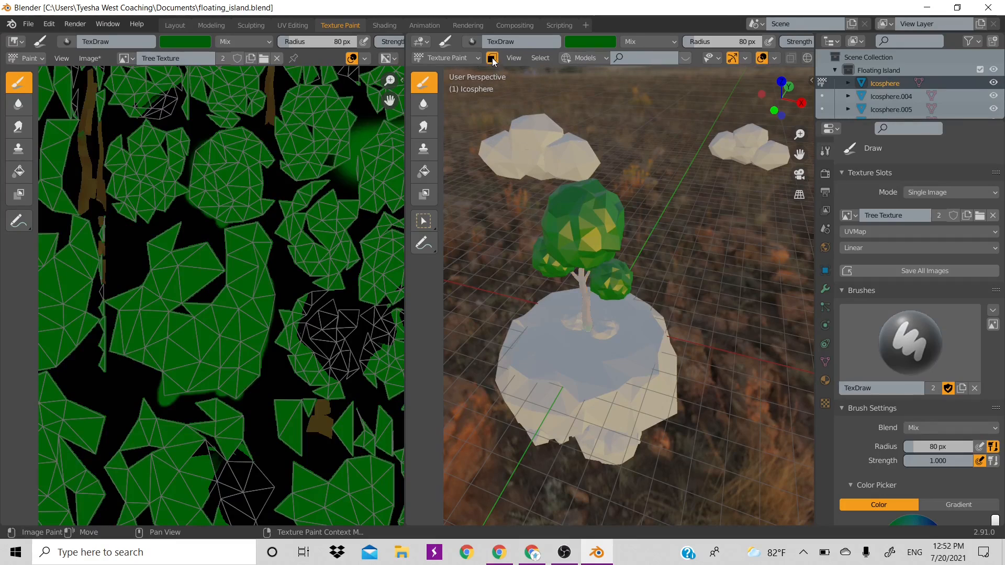
left_click(495, 61)
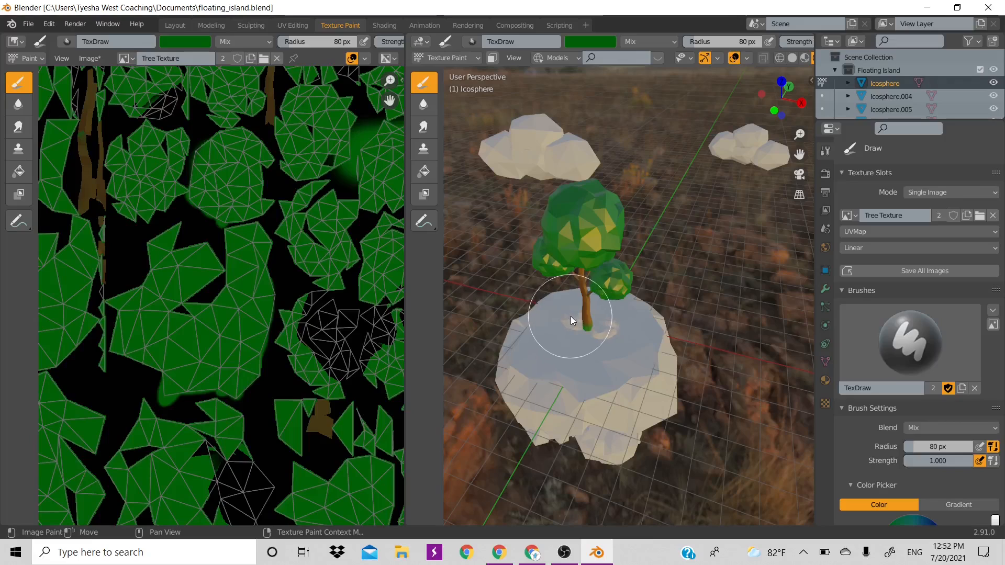
key("f")
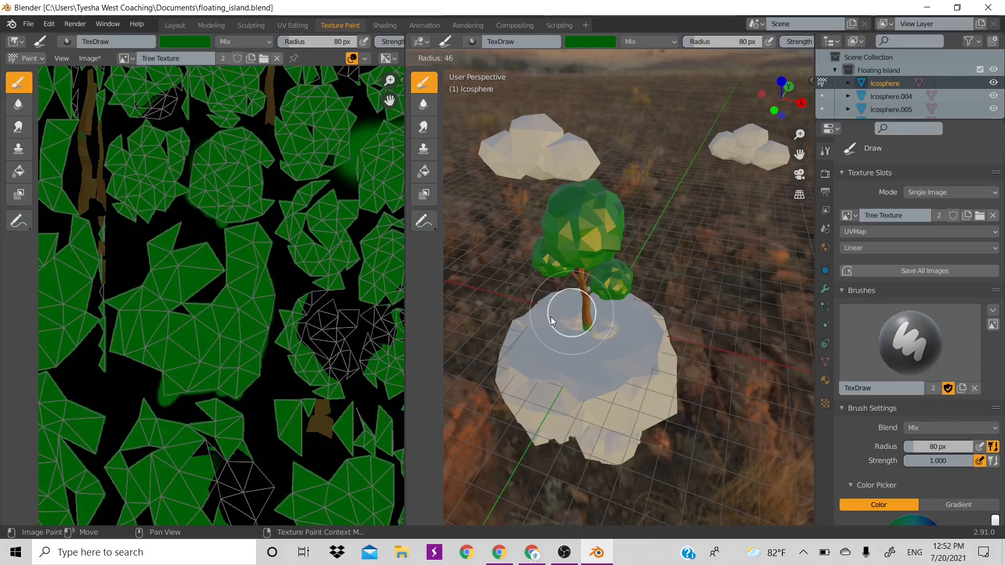
left_click(547, 317)
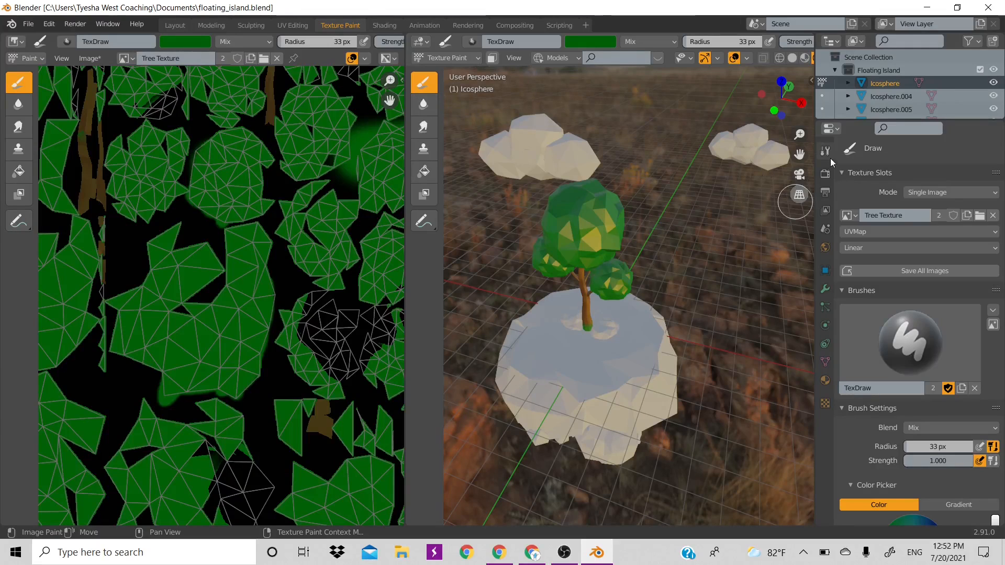
mouse_move(800, 134)
left_mouse_down()
mouse_move(799, 86)
mouse_move(799, 134)
left_mouse_up()
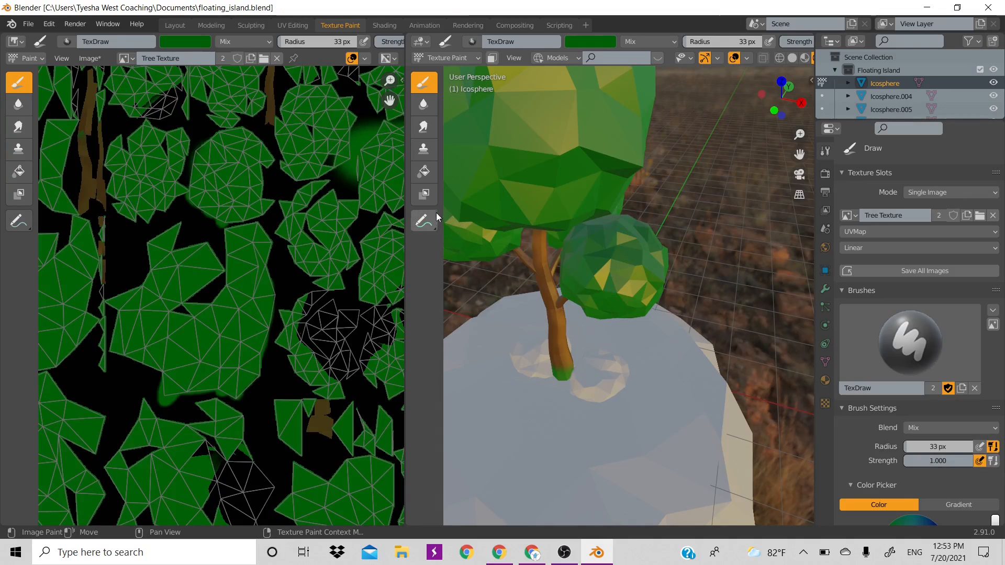
left_click(424, 171)
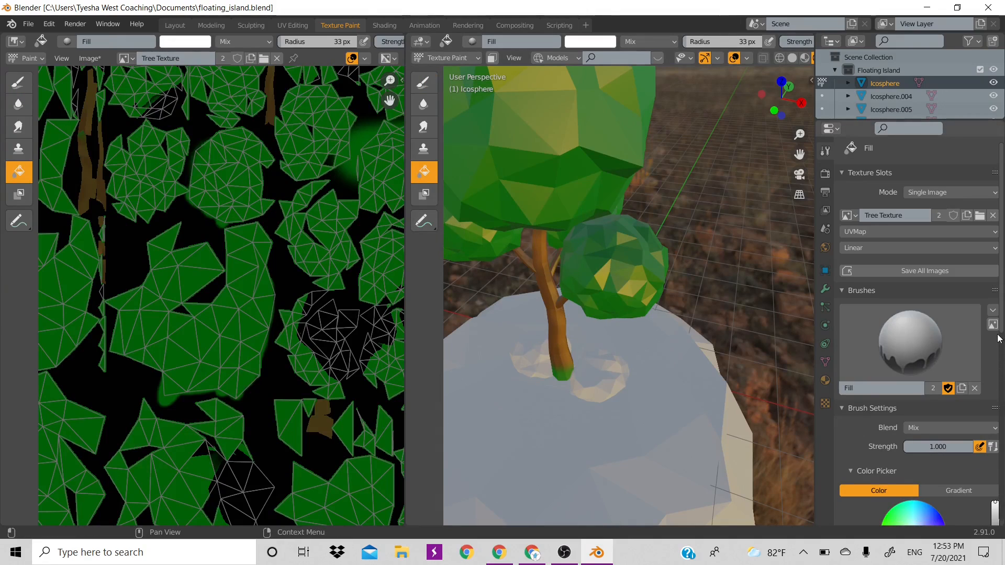
scroll(1001, 327, "down", 5)
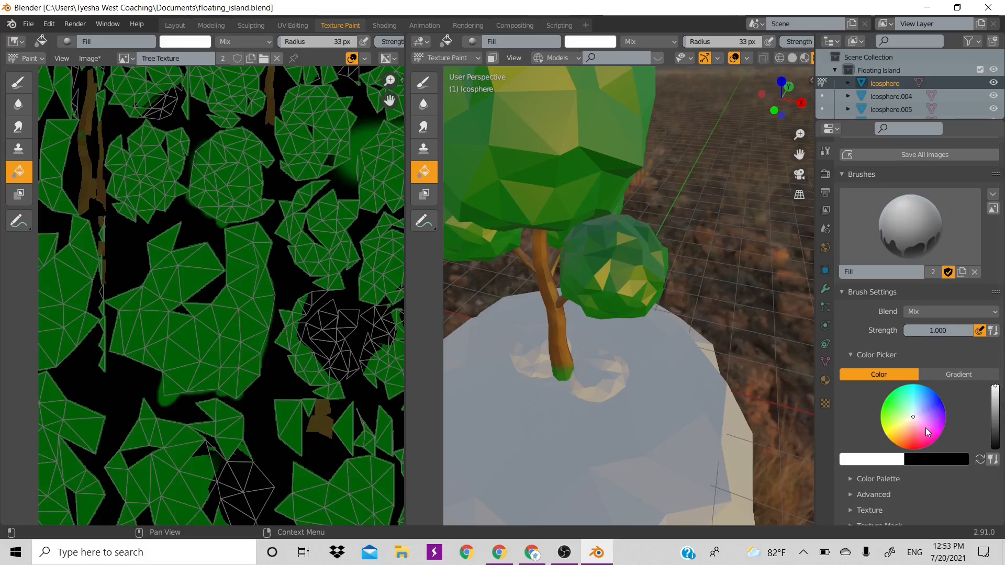
mouse_move(923, 428)
left_mouse_down()
mouse_move(909, 444)
mouse_move(900, 439)
left_mouse_up()
left_click(434, 88)
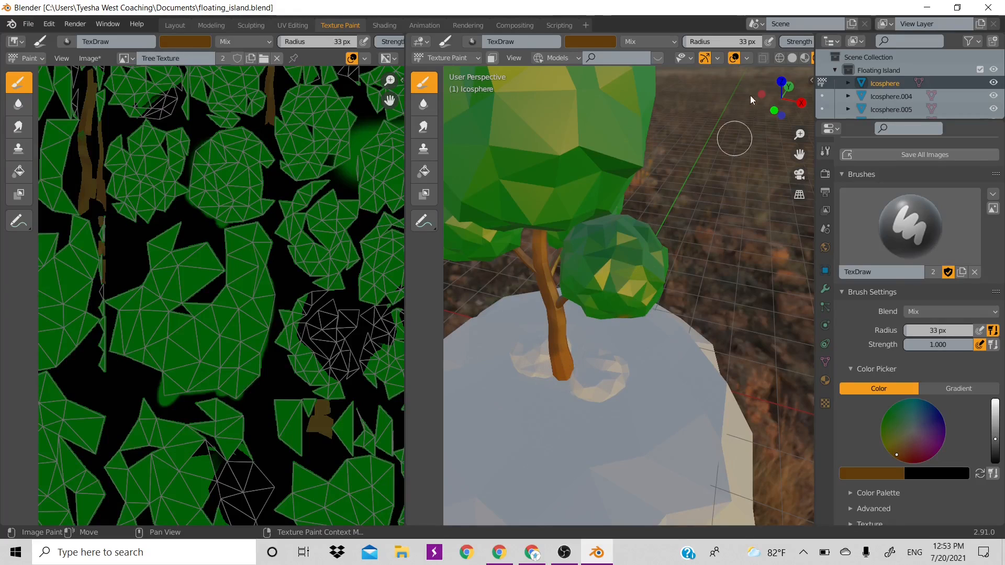
Step: Invert the mesh's face selection in Edit Mode to select only the trunk and branches, and return to Texture Paint mode
left_click_drag(760, 97, 546, 378)
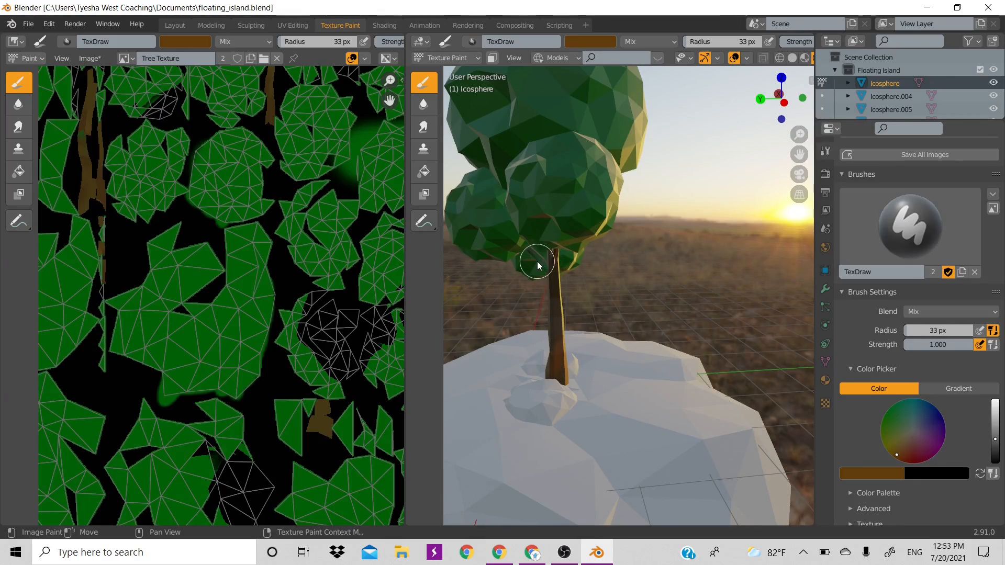
left_click(492, 58)
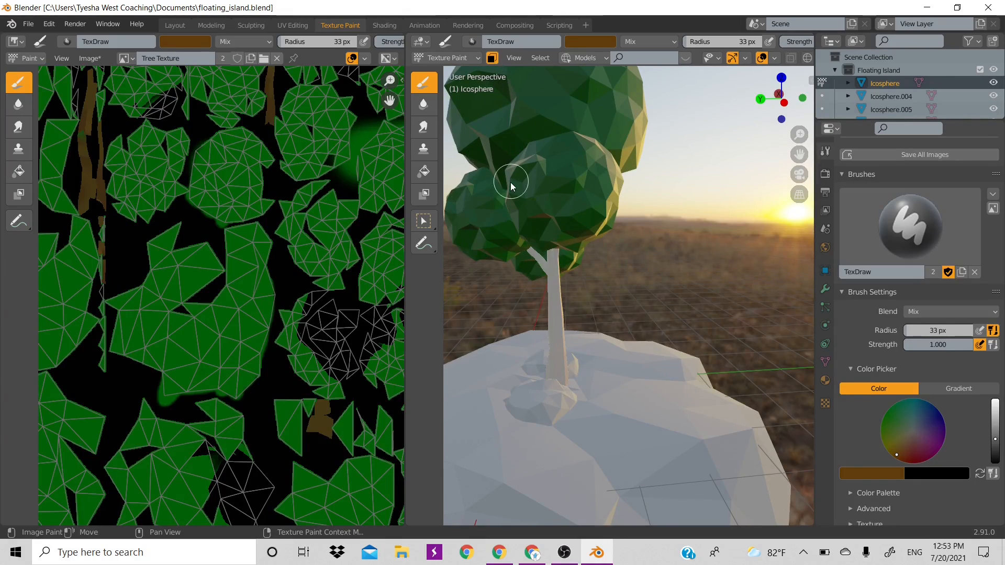
left_click(492, 58)
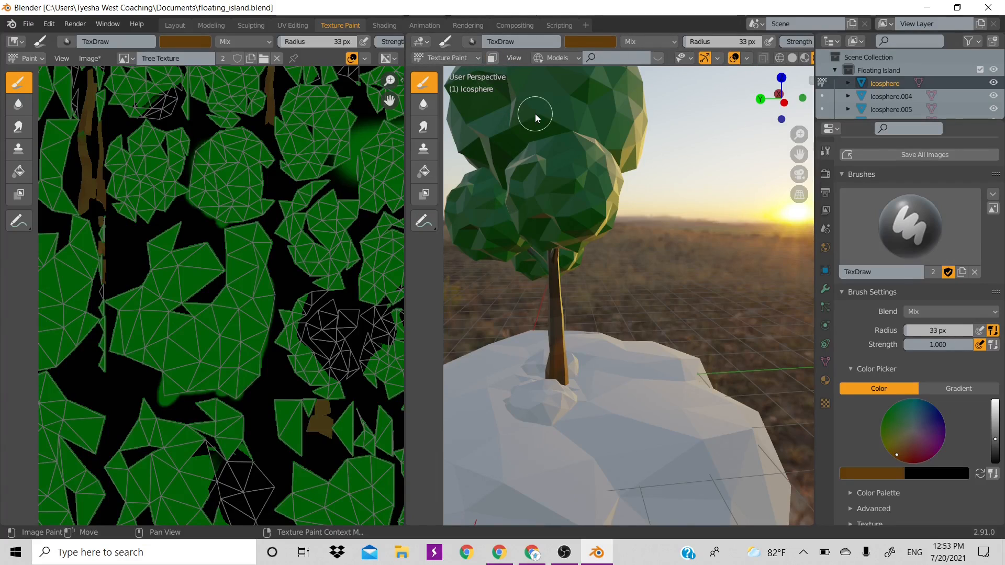
key("Tab")
left_click(565, 58)
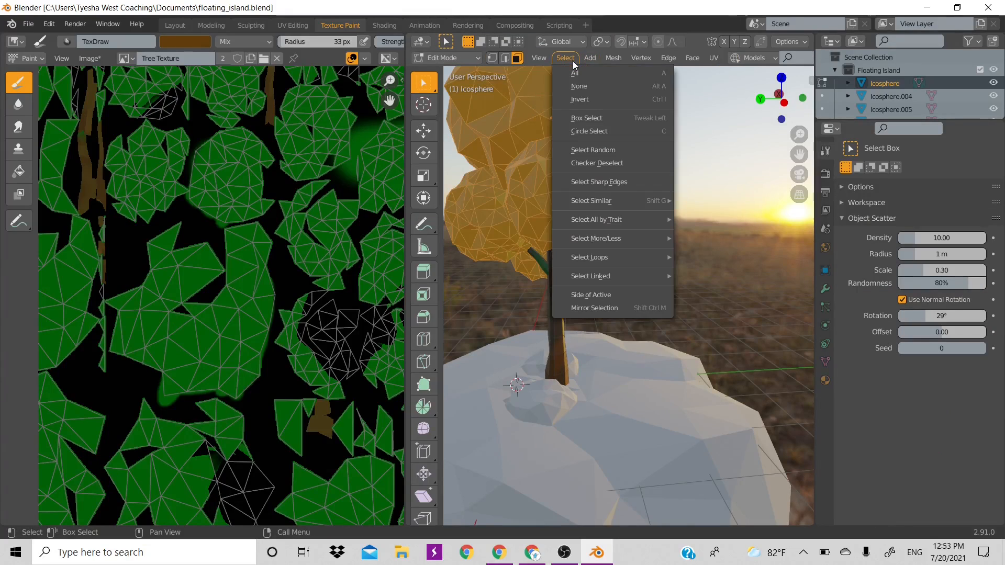
left_click(575, 99)
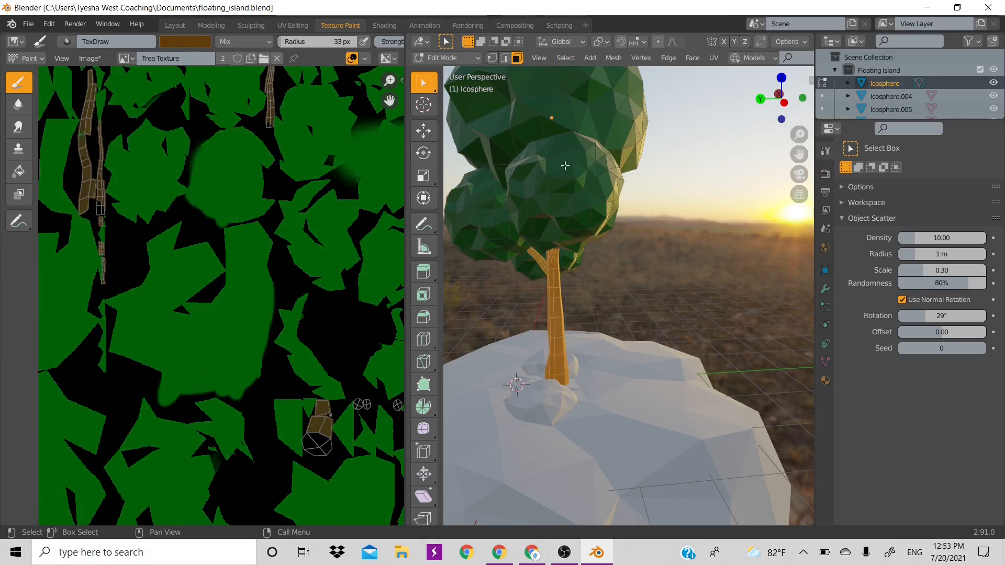
key("Tab")
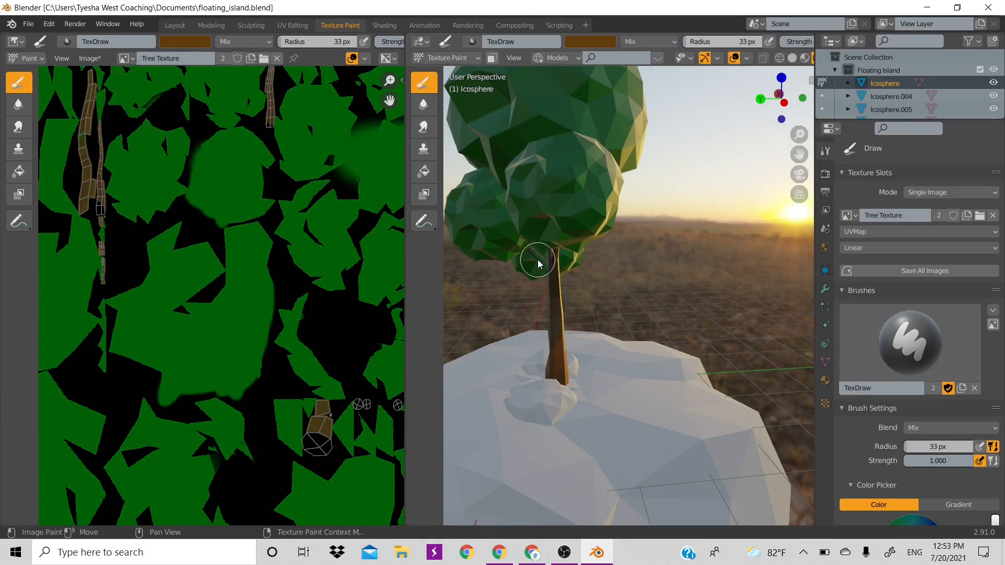
Step: Mask painting to the selected trunk faces, paint the green branch beneath the lower clumps brown, and check the trunk from other sides
left_click_drag(532, 253, 544, 261)
key("ctrl")
left_click(492, 58)
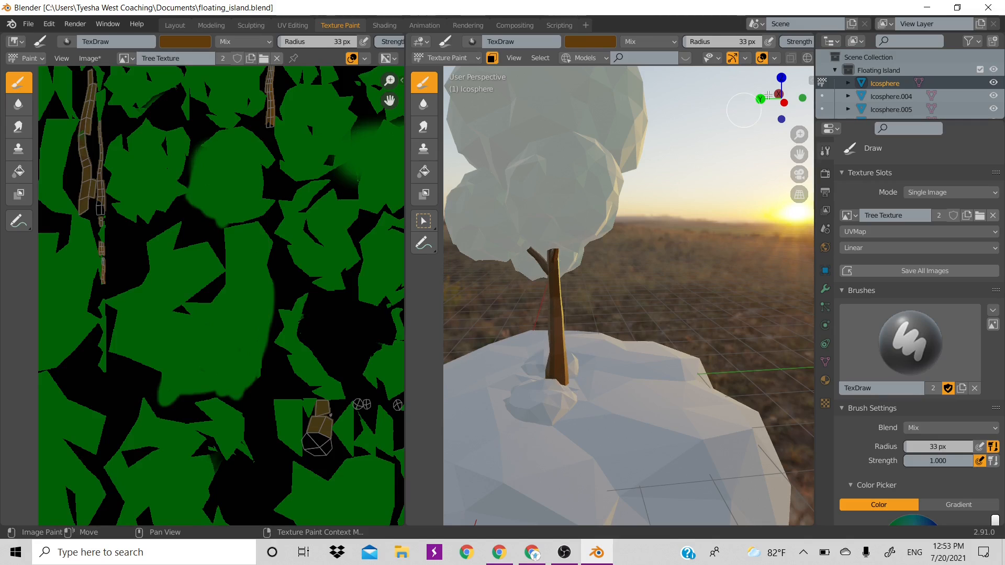
left_click_drag(783, 99, 730, 105)
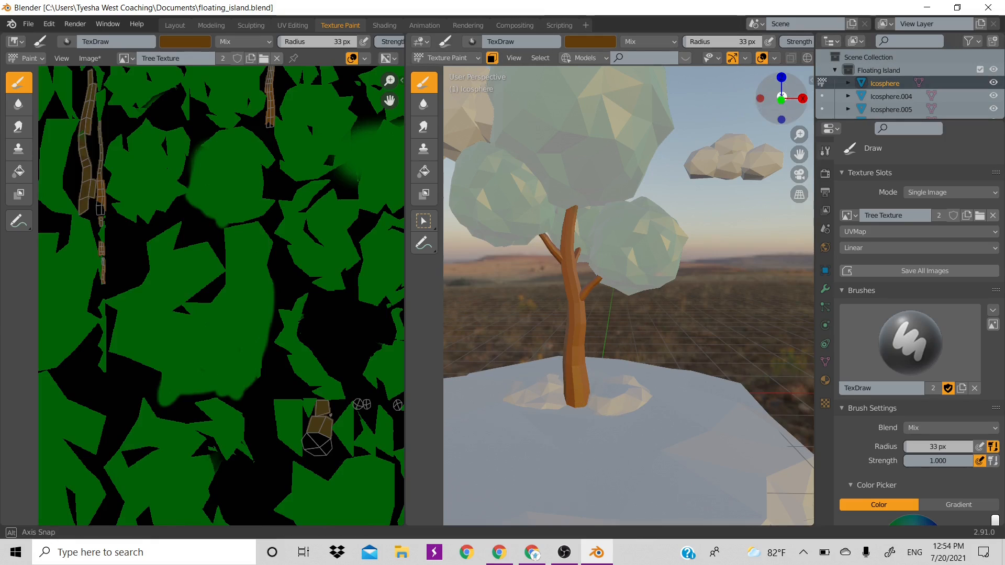
left_click_drag(782, 99, 740, 119)
Step: Turn off the face selection masking, change the brush to a yellowish green and dab it on the foliage
left_click(496, 60)
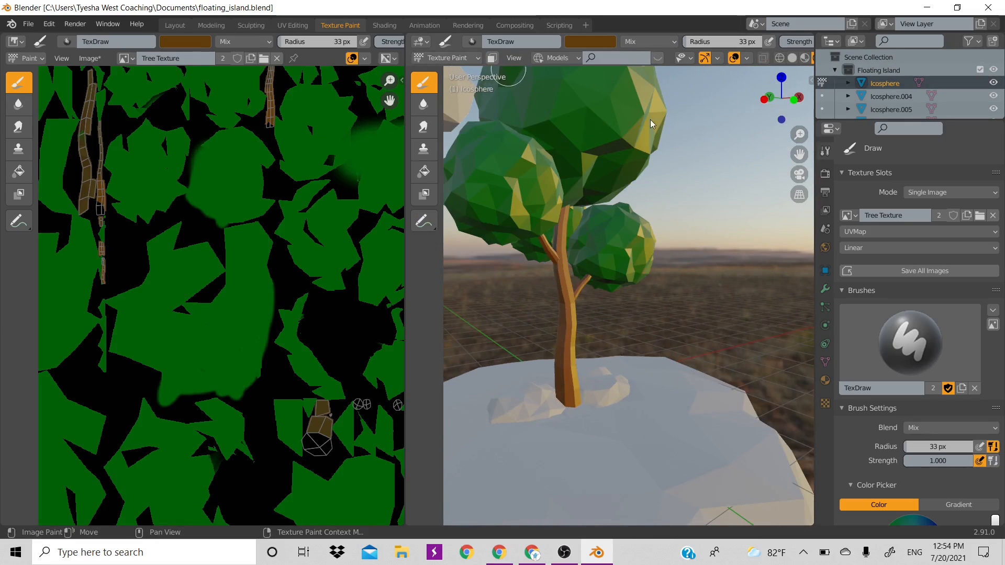
left_click_drag(799, 135, 800, 173)
left_click_drag(782, 98, 620, 171)
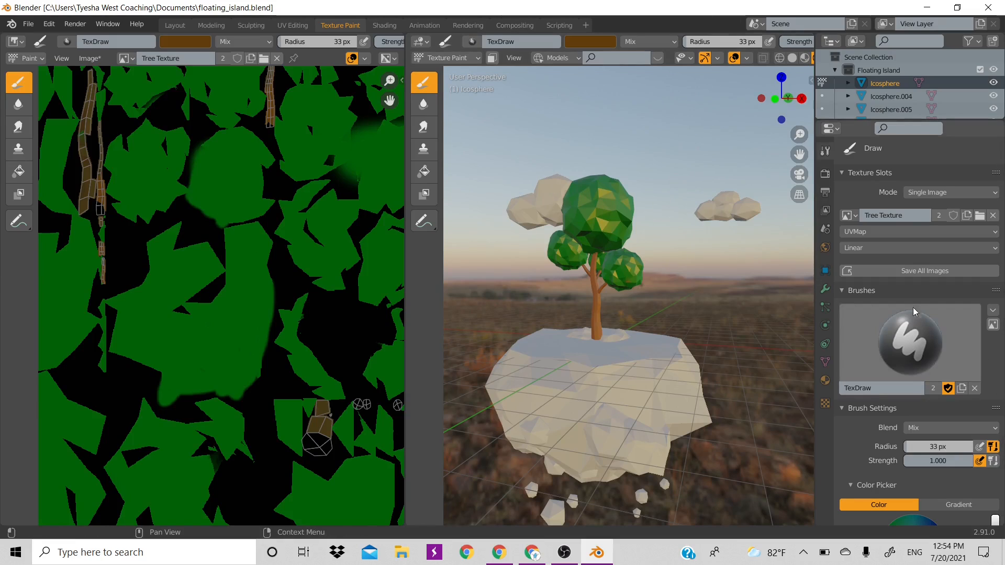
scroll(1001, 325, "down", 5)
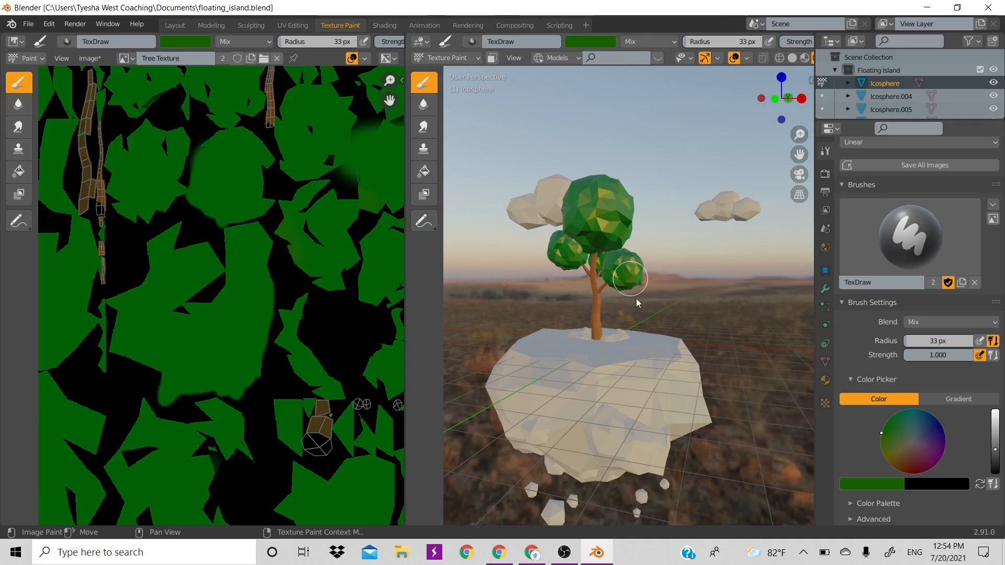
left_click(567, 554)
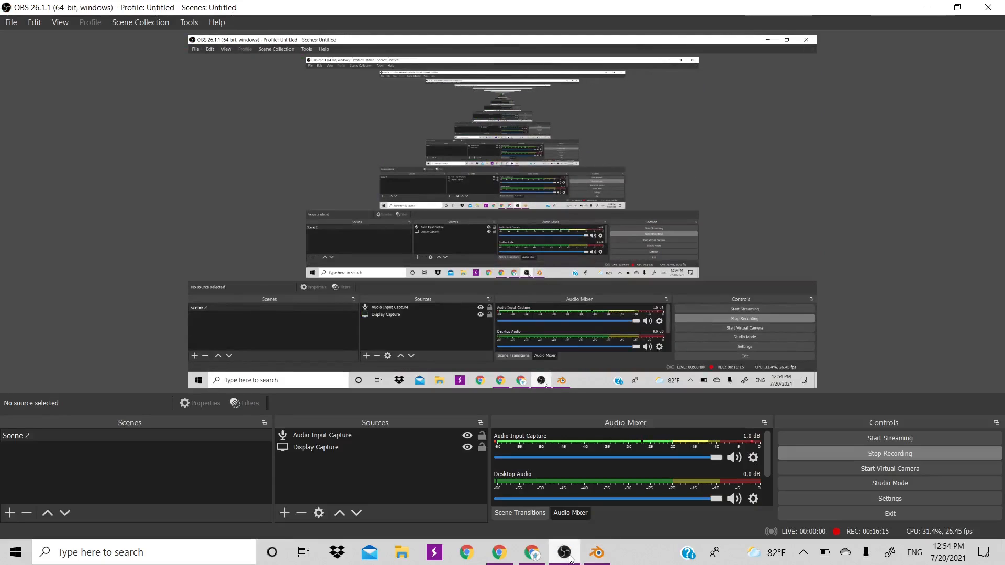
left_click(565, 554)
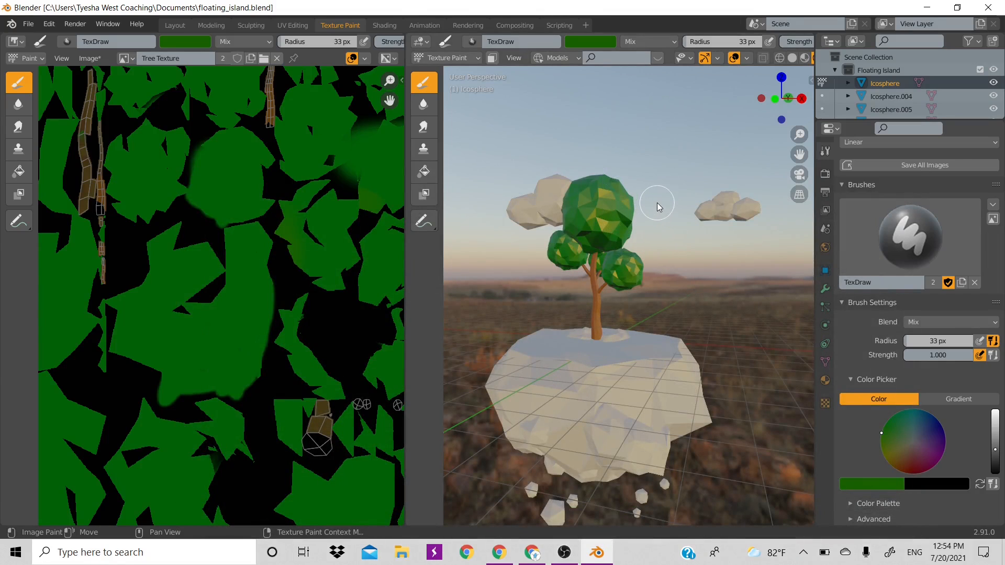
key("Tab")
key("Tab")
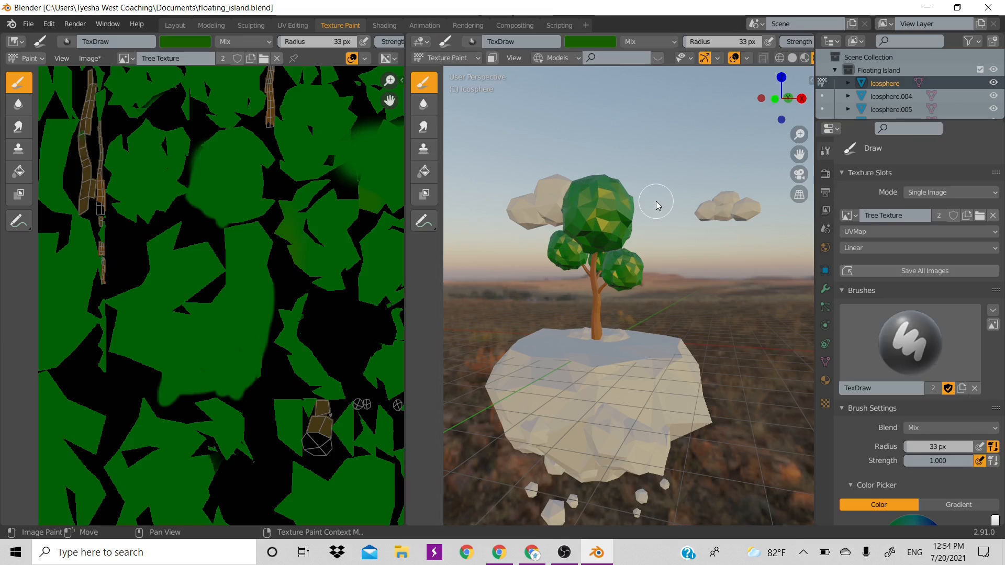
left_click_drag(769, 108, 807, 155)
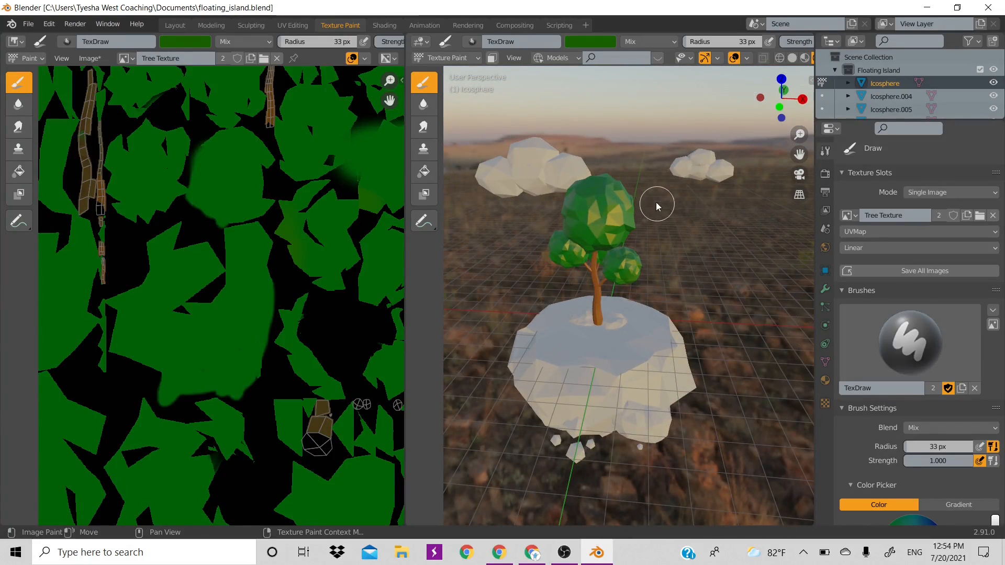